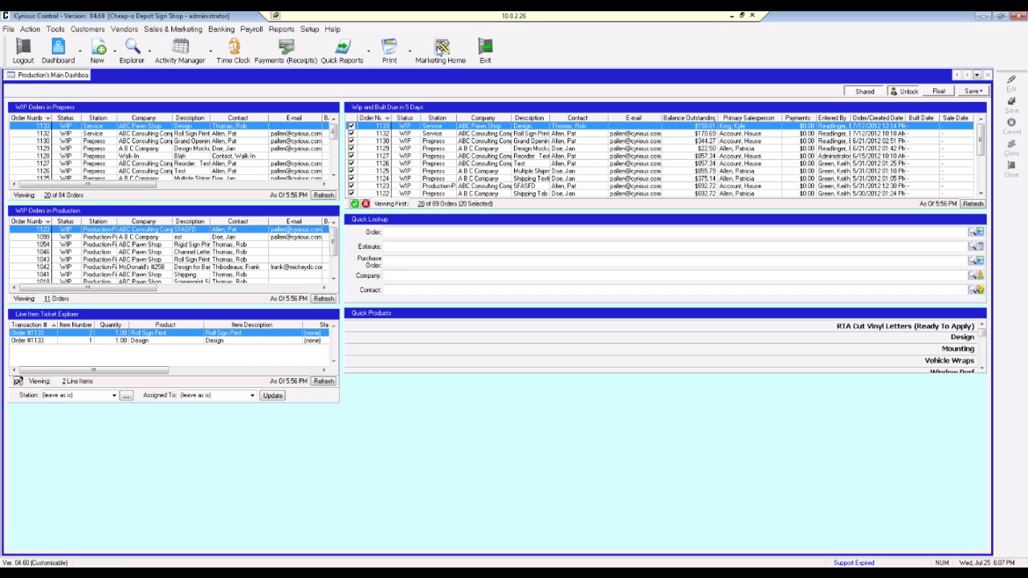
Step: Go to the Marketing Home page from the Sales & Marketing area
click(177, 31)
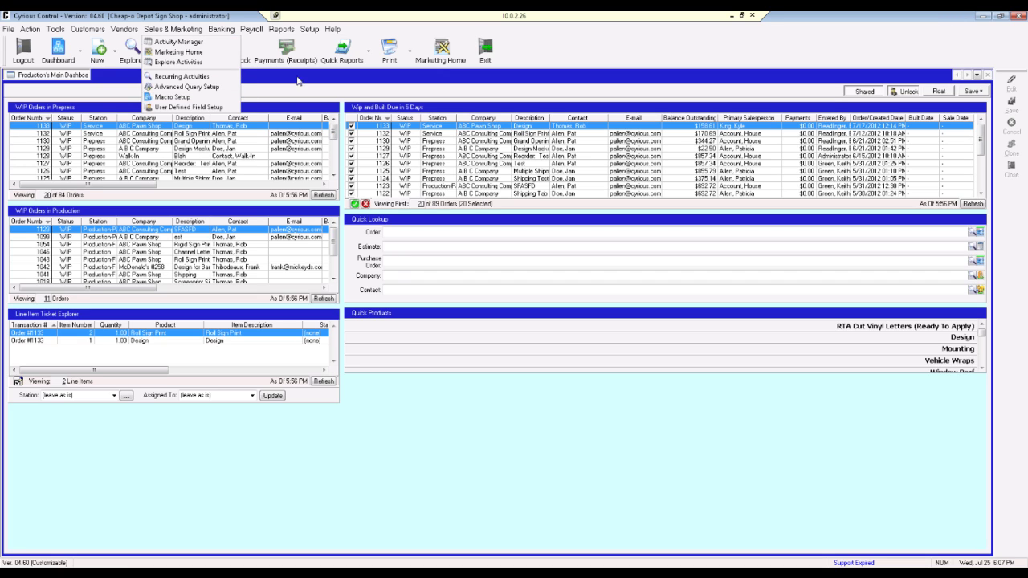
click(441, 55)
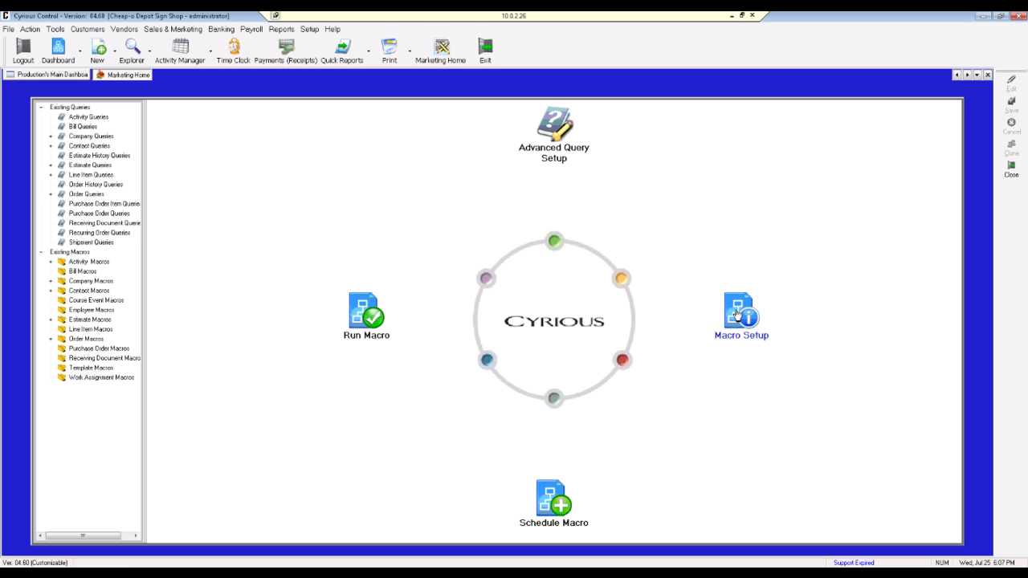
Step: Open Macro Setup, widen the category tree, and collapse the Estimate, Contact, Company, Activity and Order Macros categories
click(738, 313)
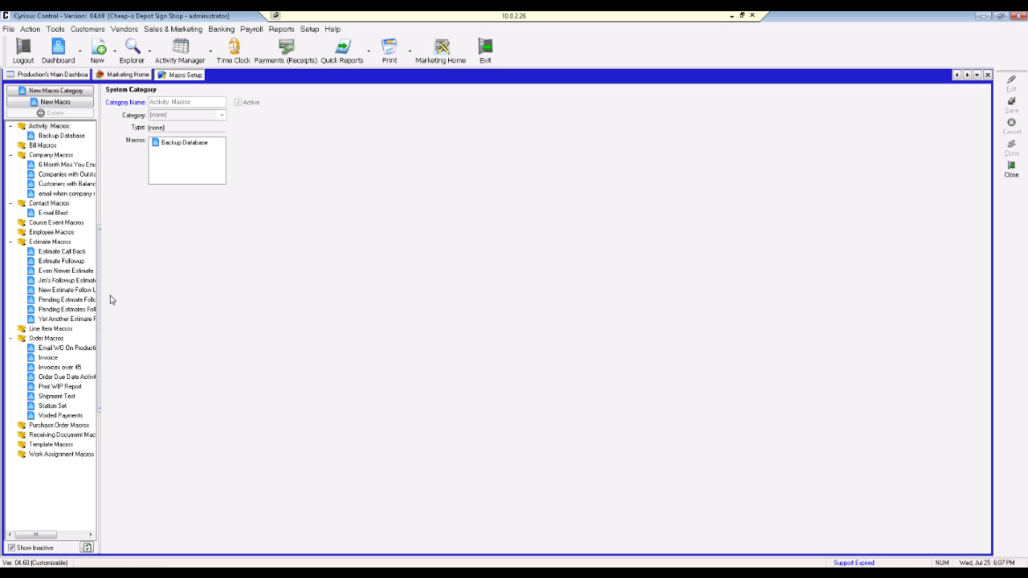
drag(99, 271, 133, 273)
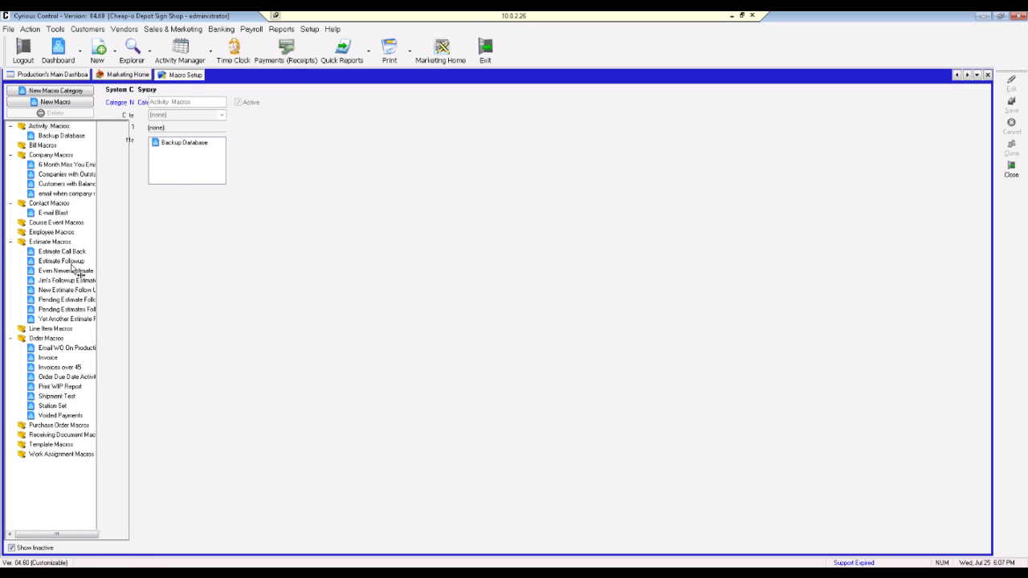
click(11, 242)
click(11, 203)
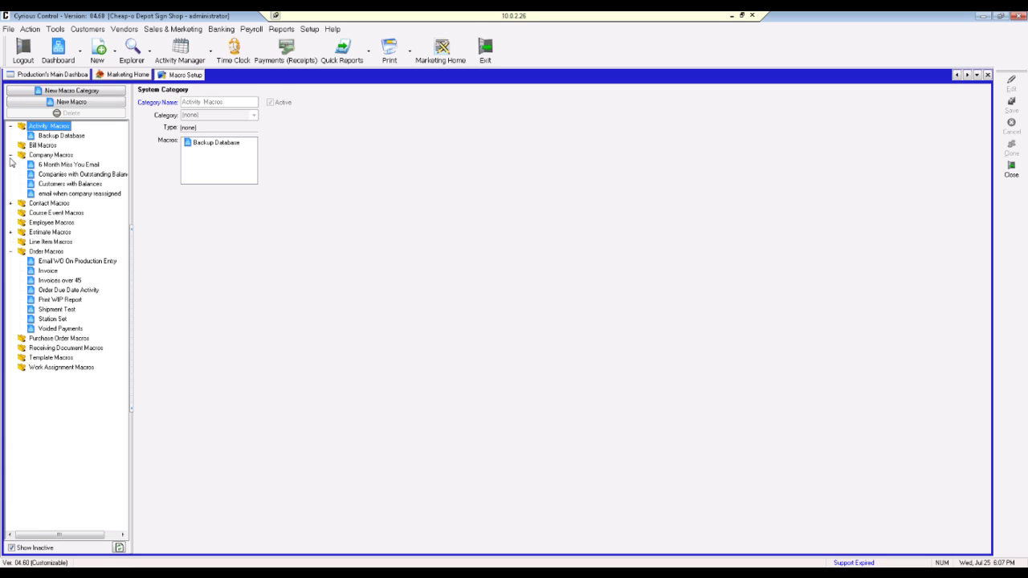
click(11, 155)
click(11, 126)
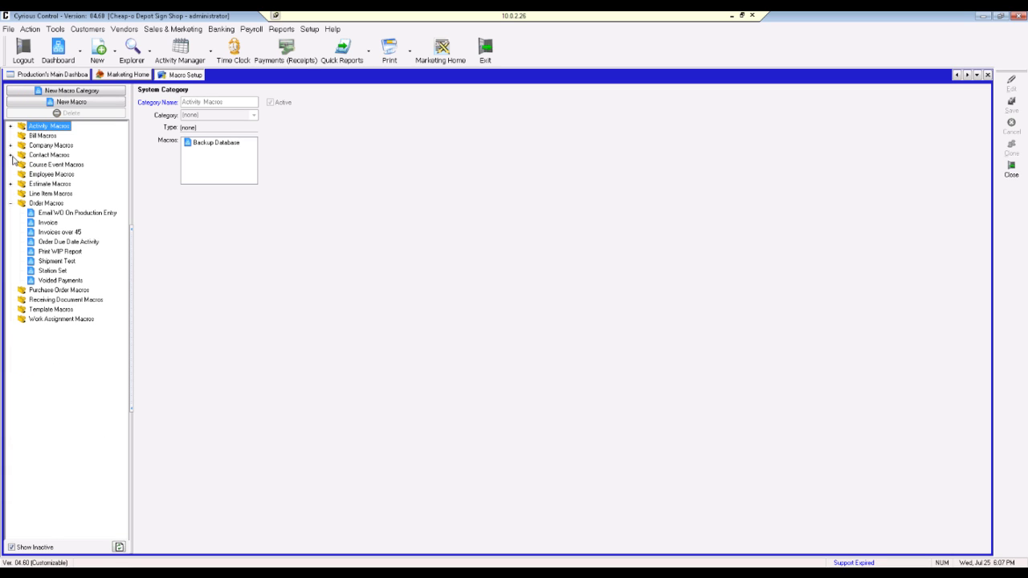
click(10, 203)
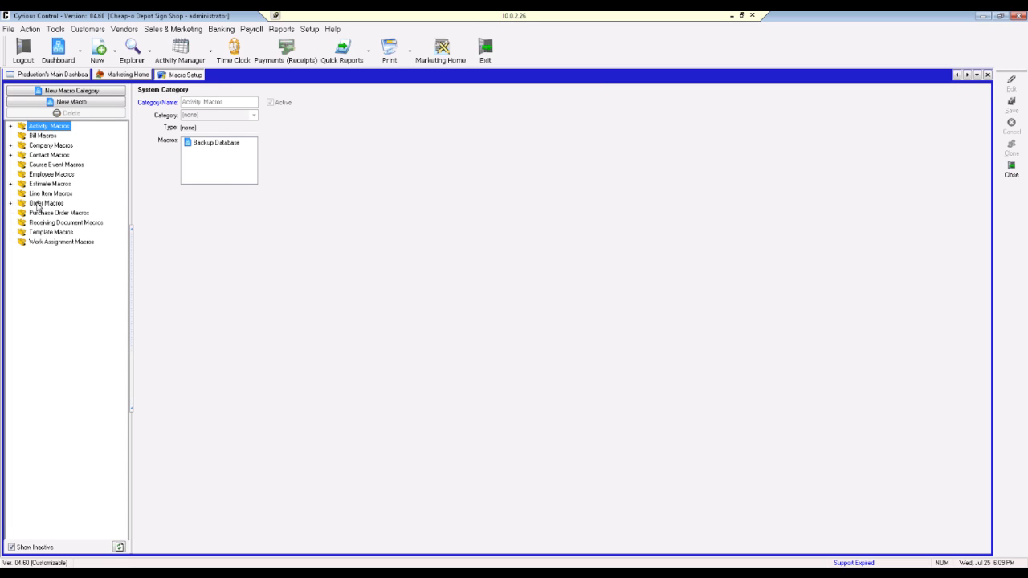
Step: Create a new macro under the Order Macros category
click(42, 204)
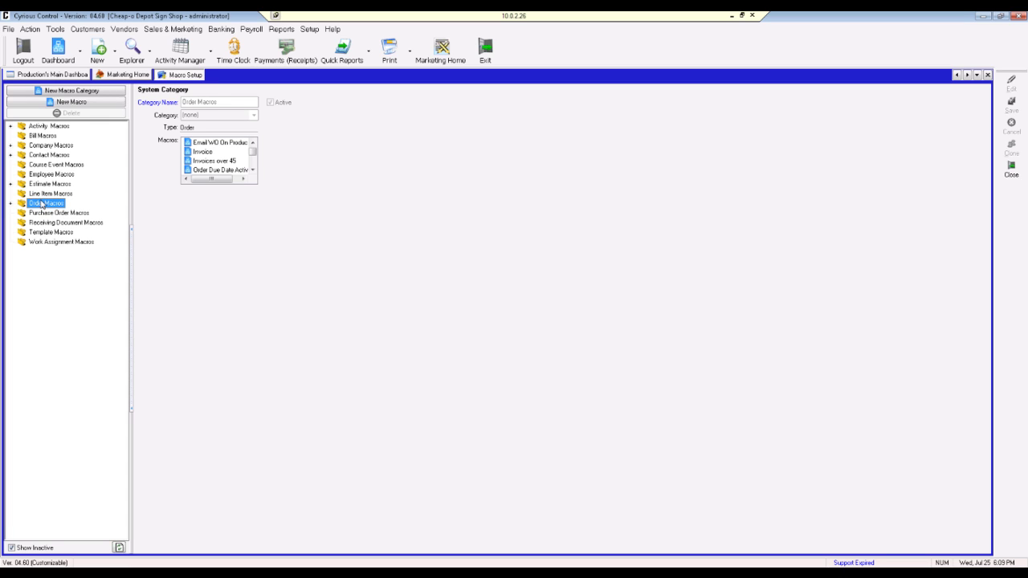
click(70, 108)
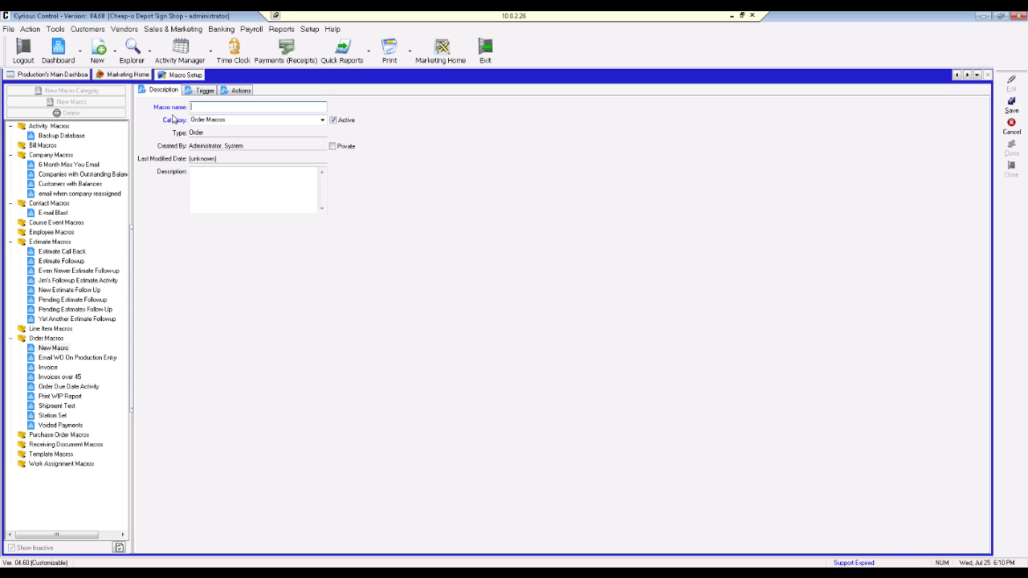
Step: Click into the Description box, then view the macro's Trigger settings
click(199, 194)
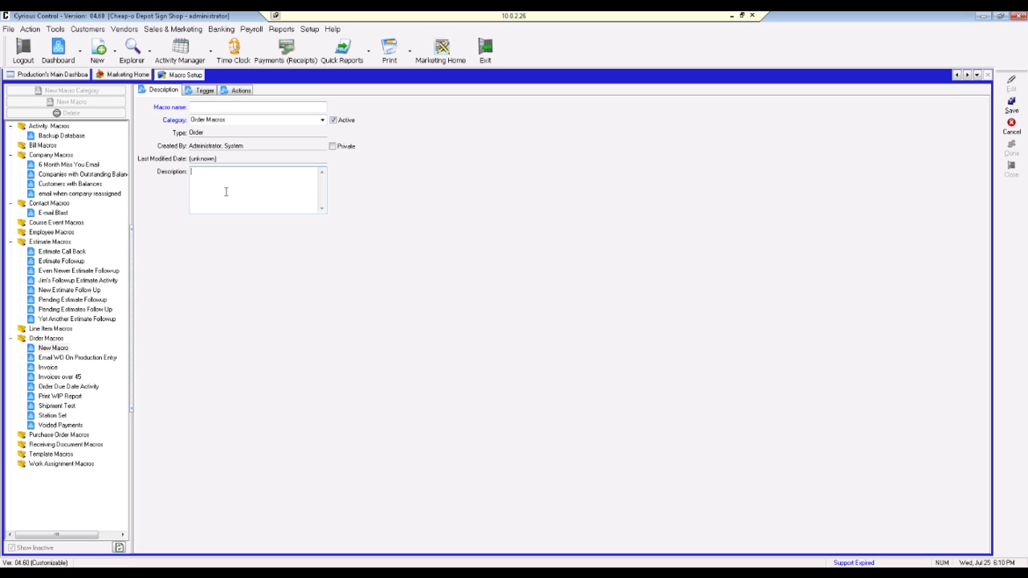
click(204, 91)
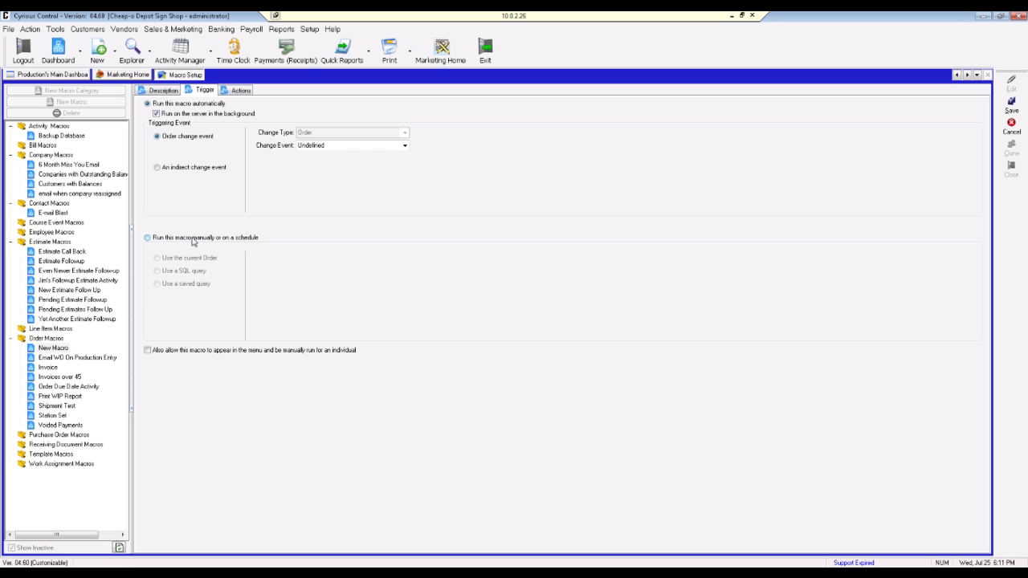
Step: Set the macro to run automatically on the server on an order change, leaving Change Event Undefined
click(157, 114)
click(156, 114)
click(405, 146)
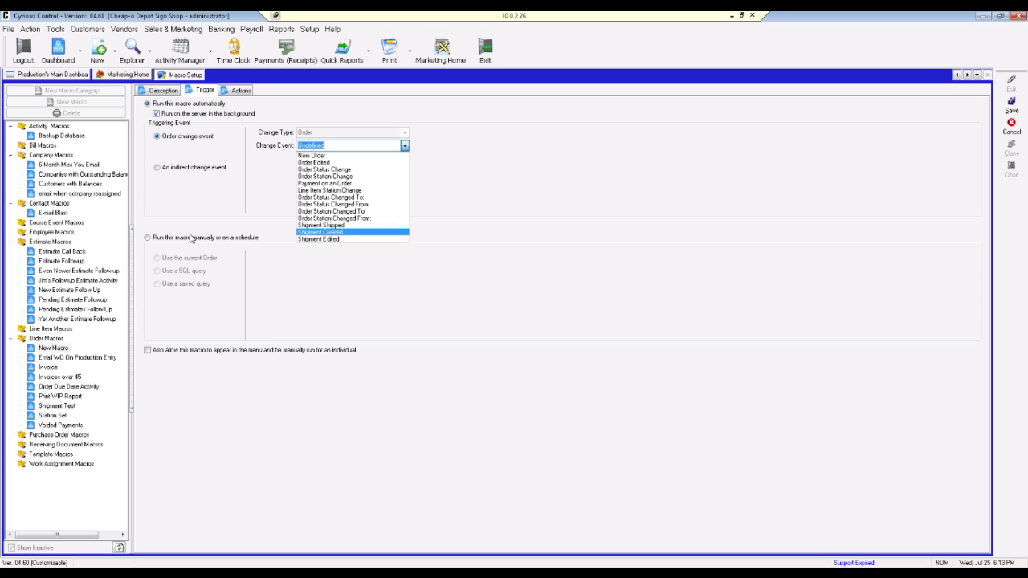
click(159, 171)
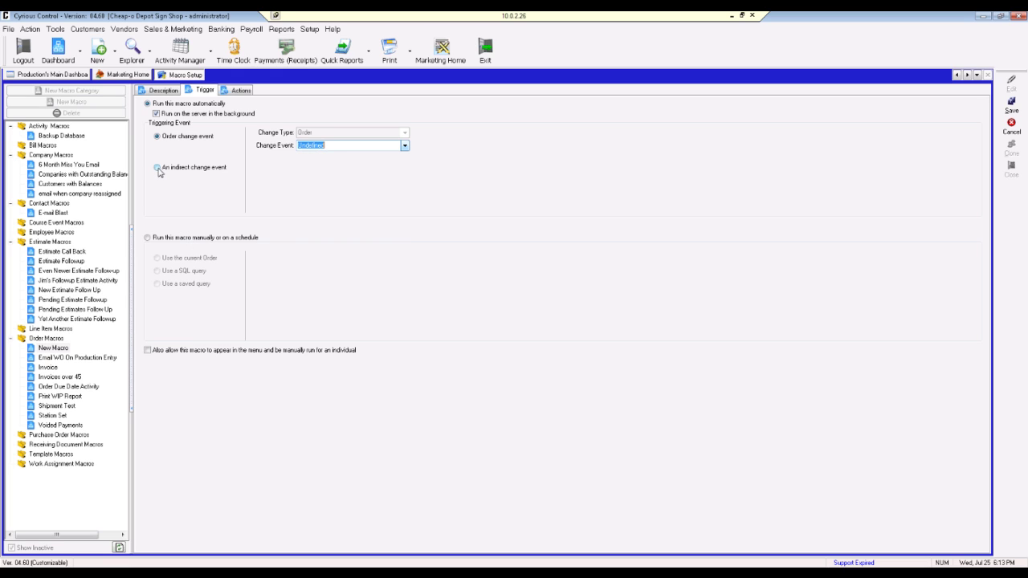
click(158, 170)
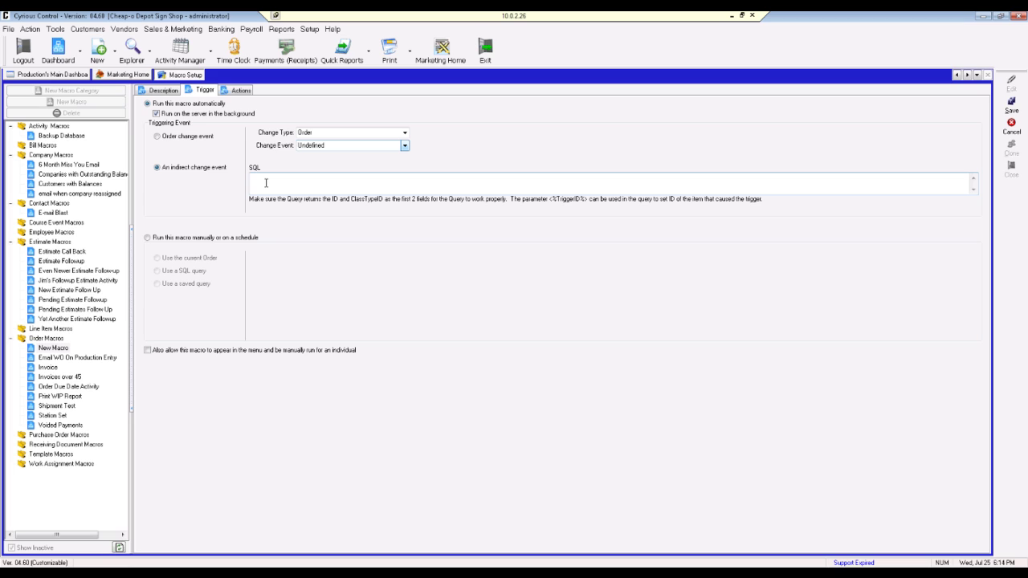
click(159, 138)
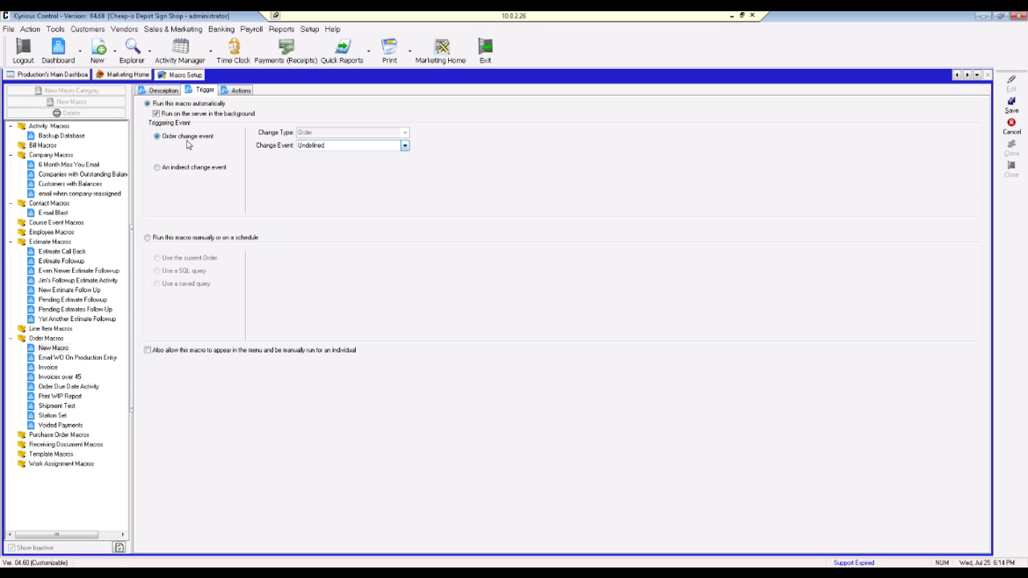
click(406, 145)
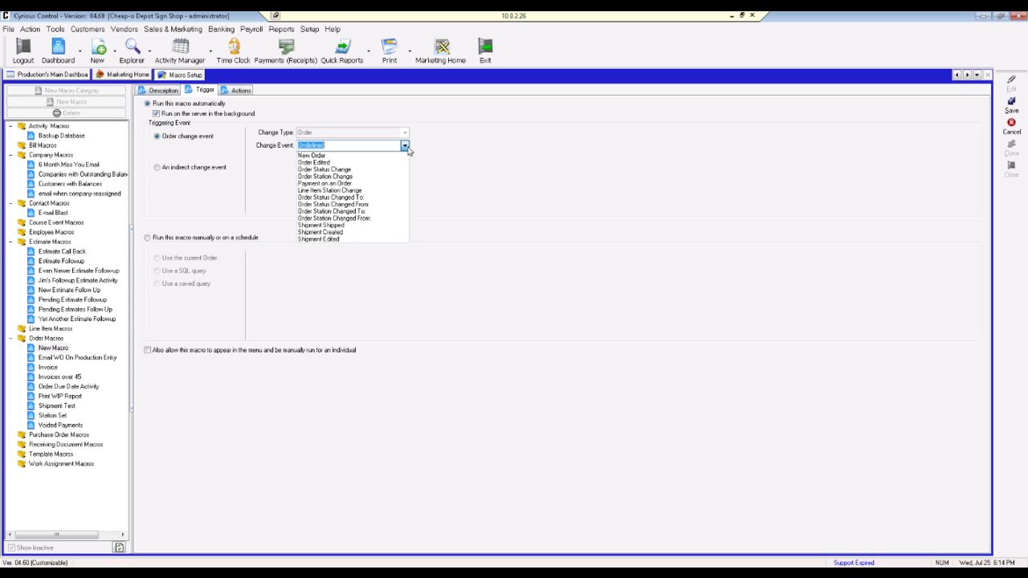
click(408, 151)
click(406, 147)
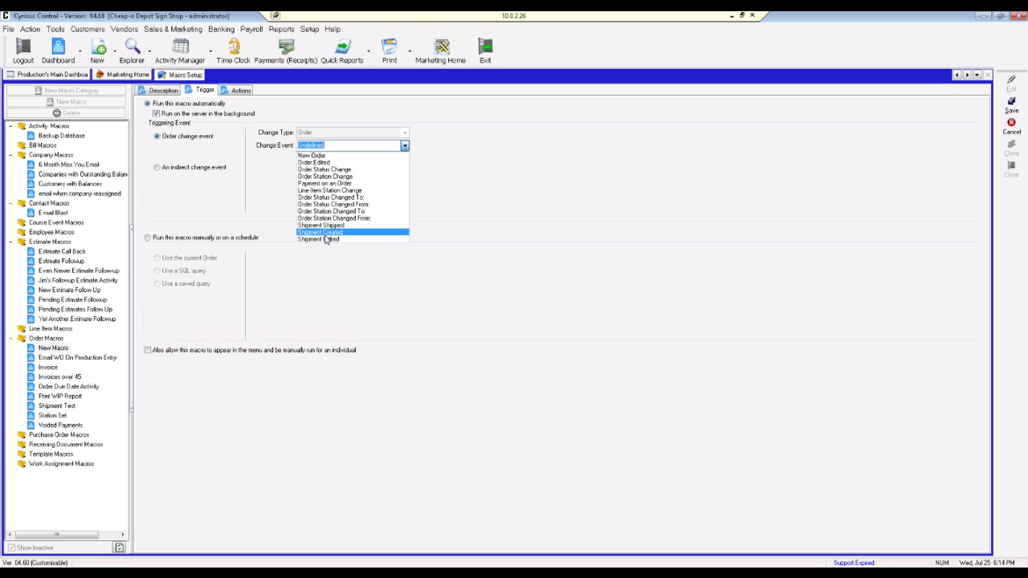
click(214, 189)
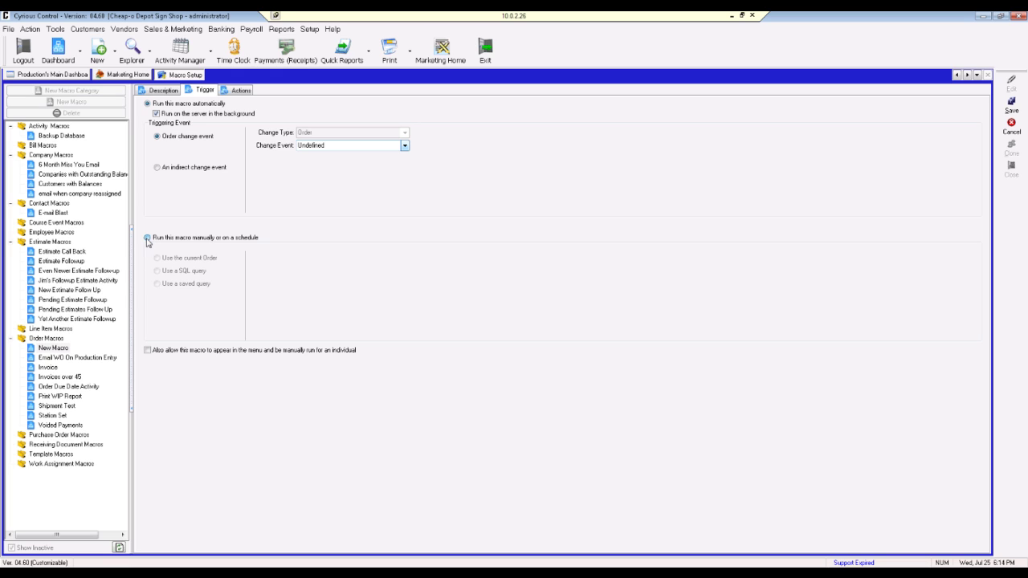
Step: Switch the macro to run manually or on a schedule using a saved query, then view Actions
click(148, 239)
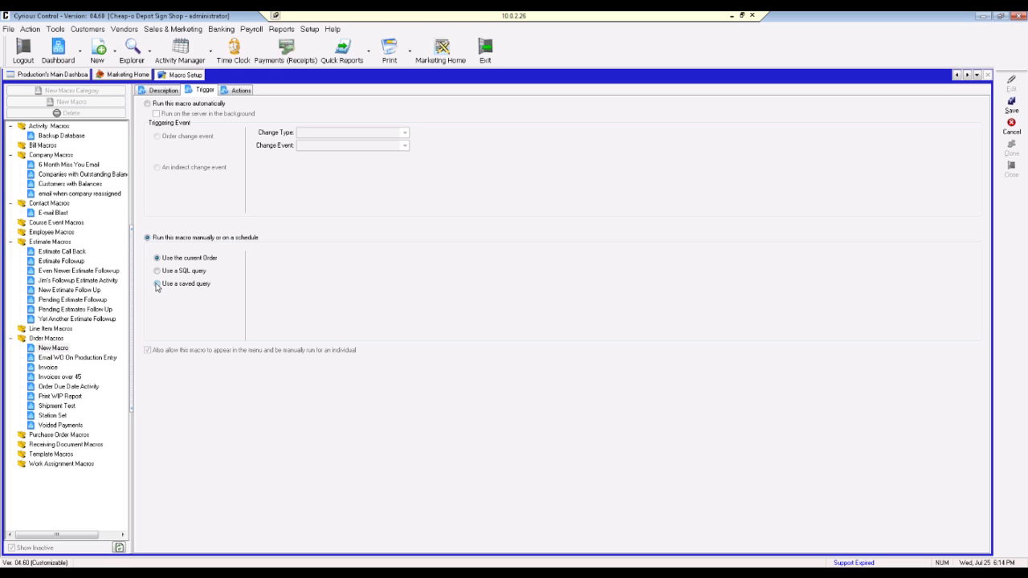
click(157, 285)
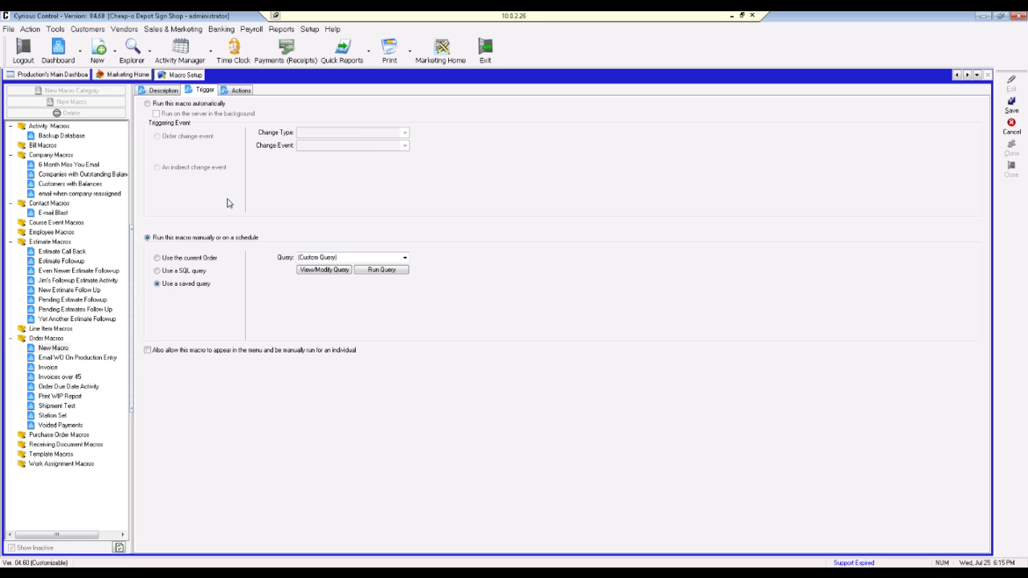
click(236, 92)
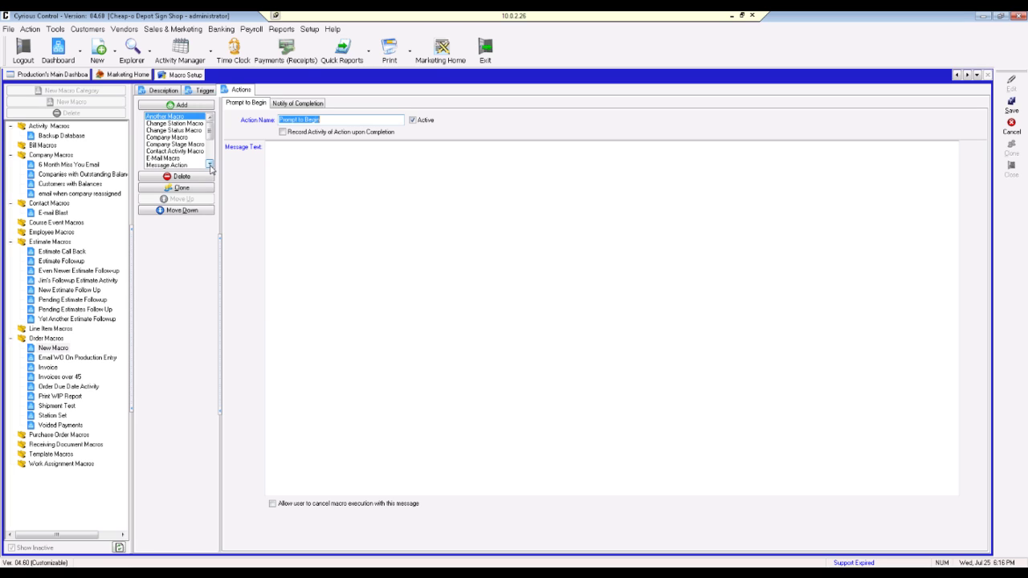
Step: Pick E-Mail Macro from the action type list
click(210, 164)
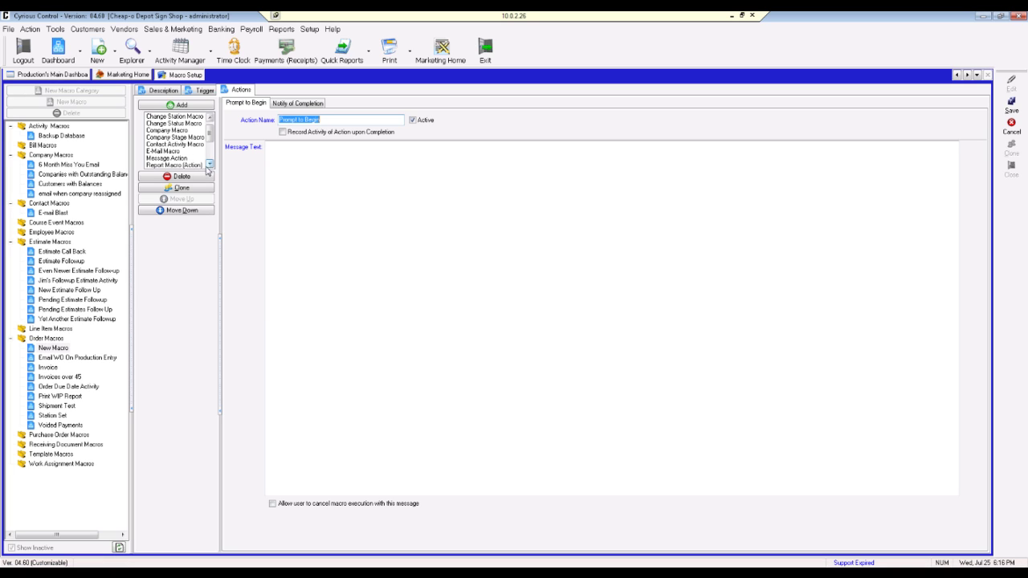
click(210, 165)
click(209, 164)
click(210, 164)
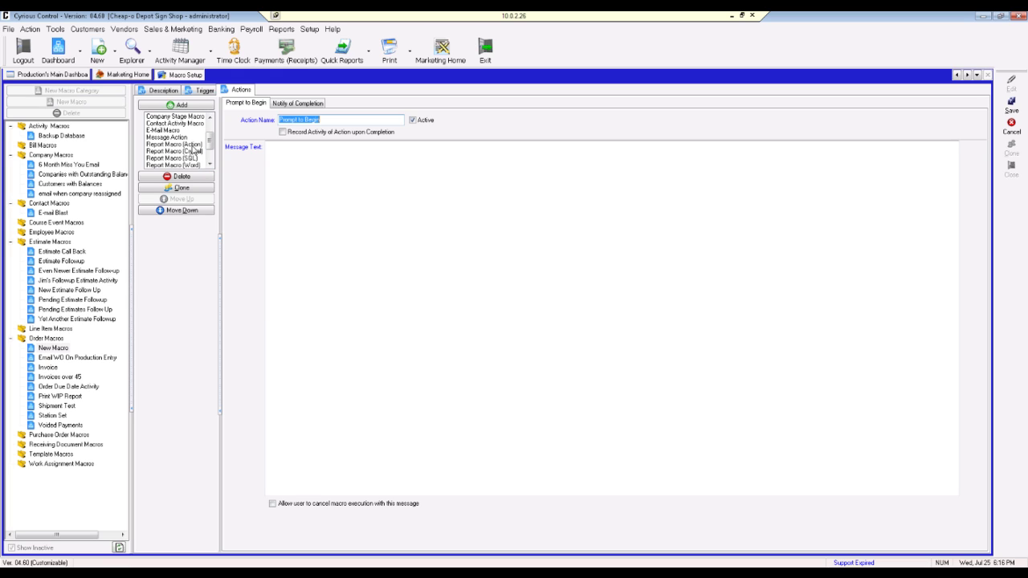
click(210, 164)
click(210, 165)
click(210, 165)
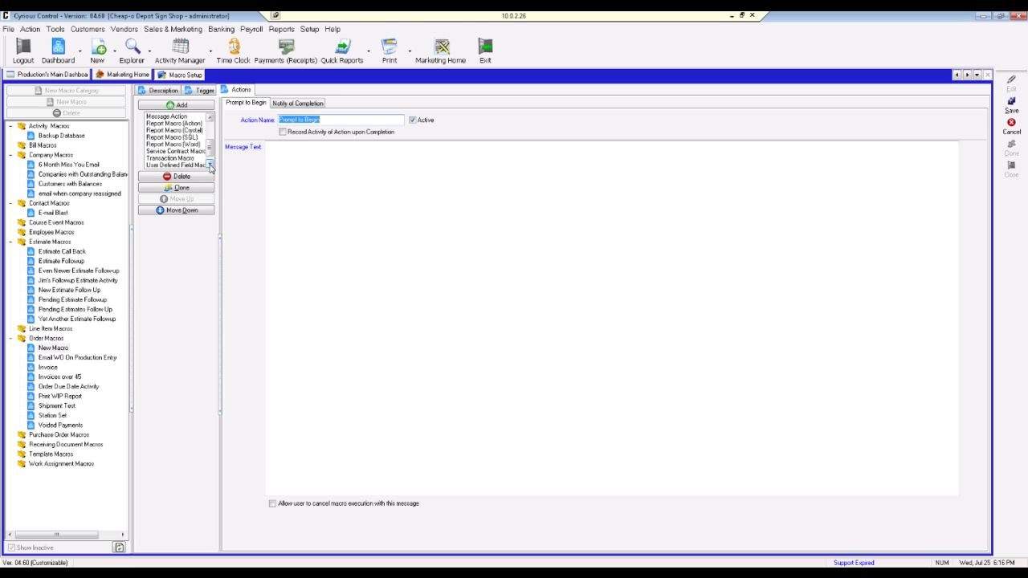
click(210, 164)
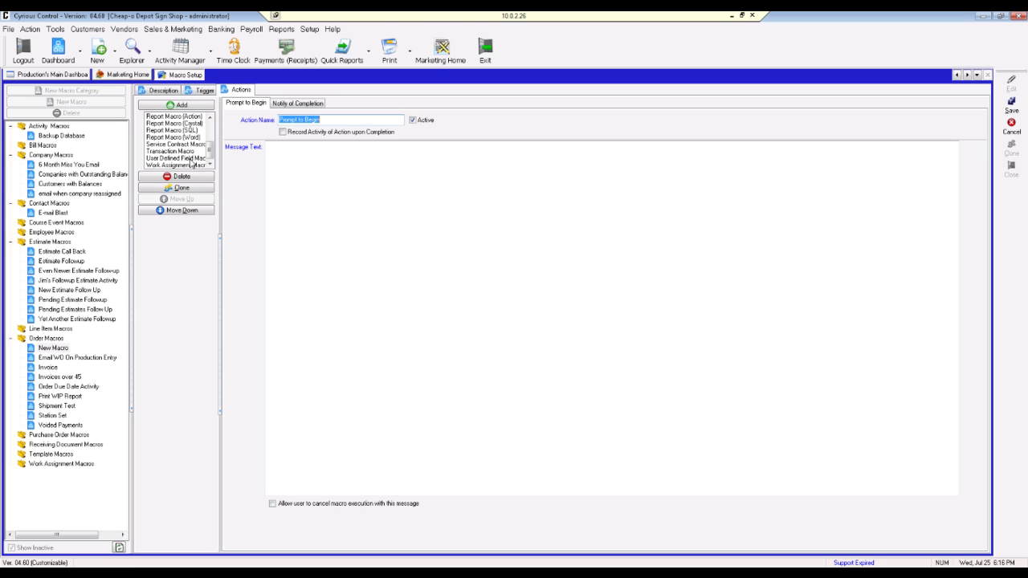
drag(209, 149, 209, 138)
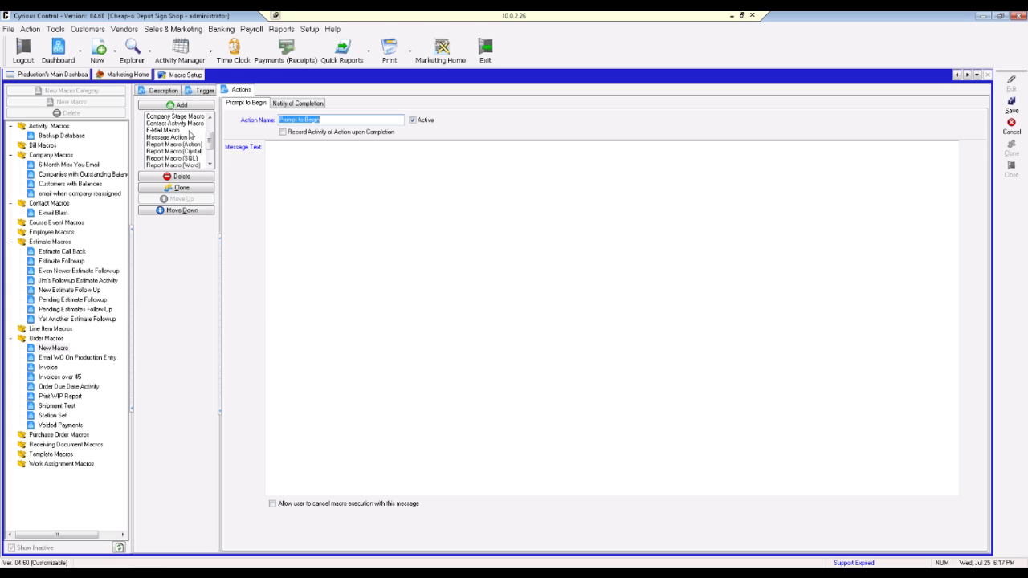
click(190, 131)
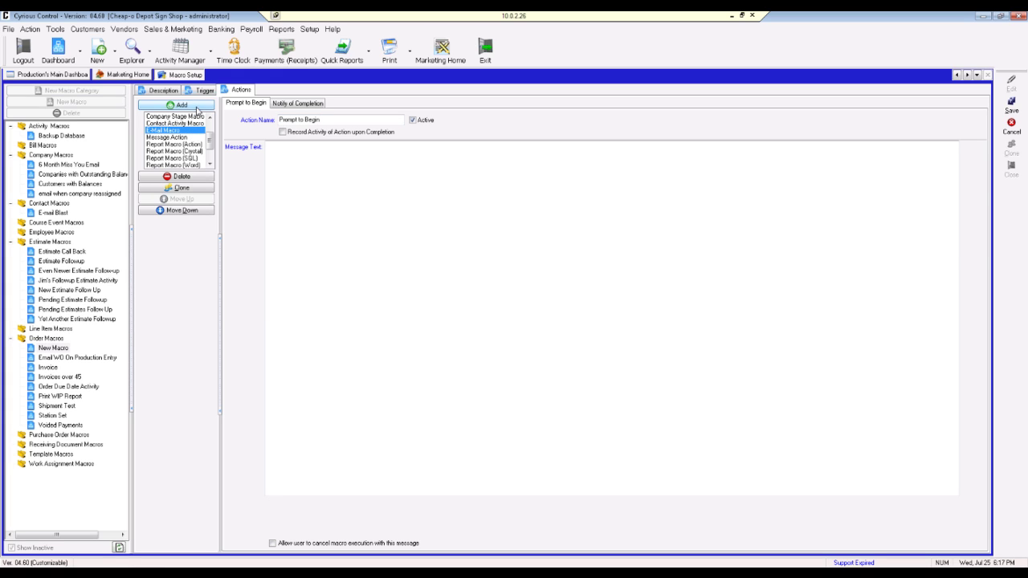
Step: Add the e-mail action with Replace To and Replace contact with set to Company Billing Contact
click(196, 108)
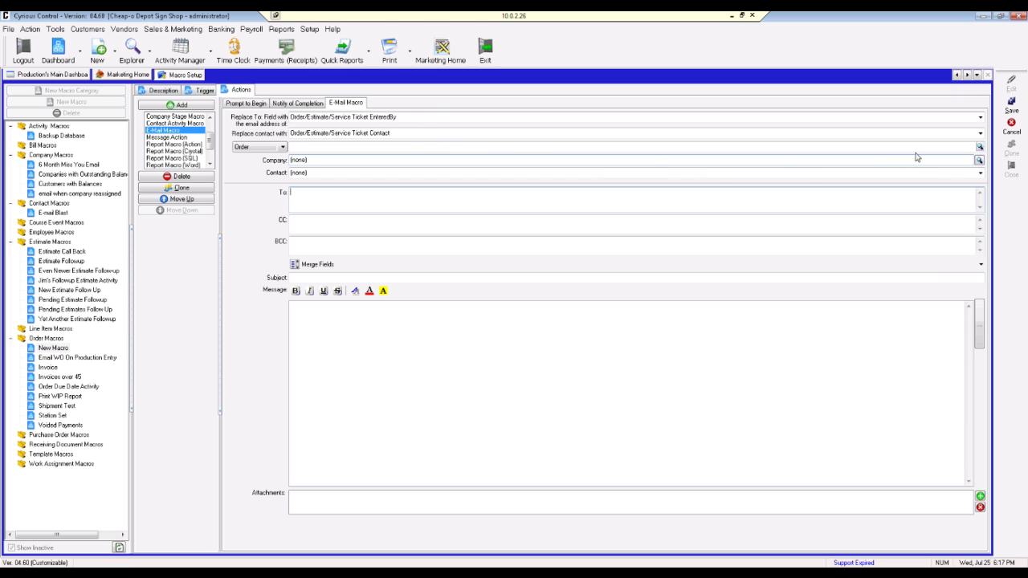
click(981, 119)
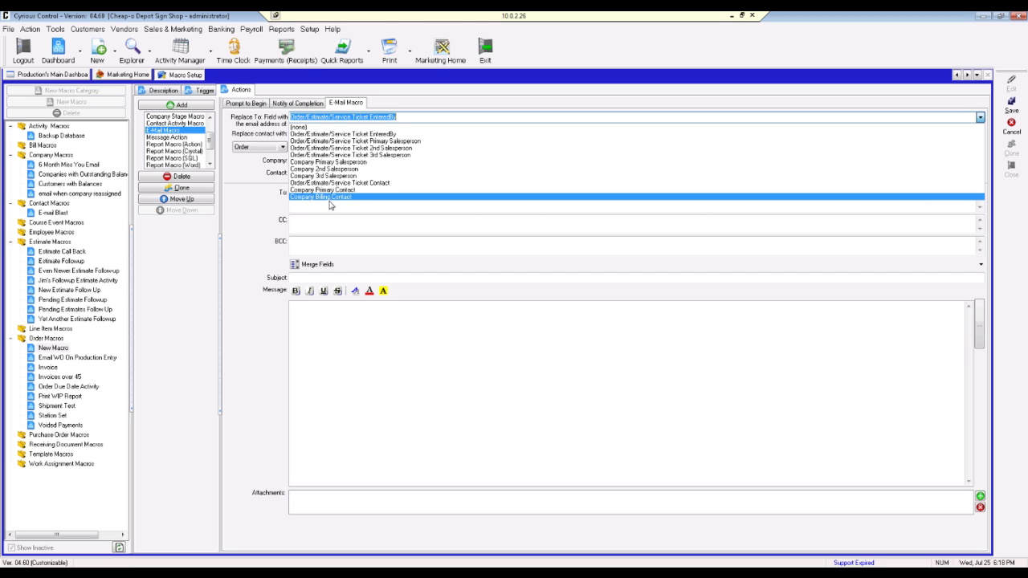
click(330, 203)
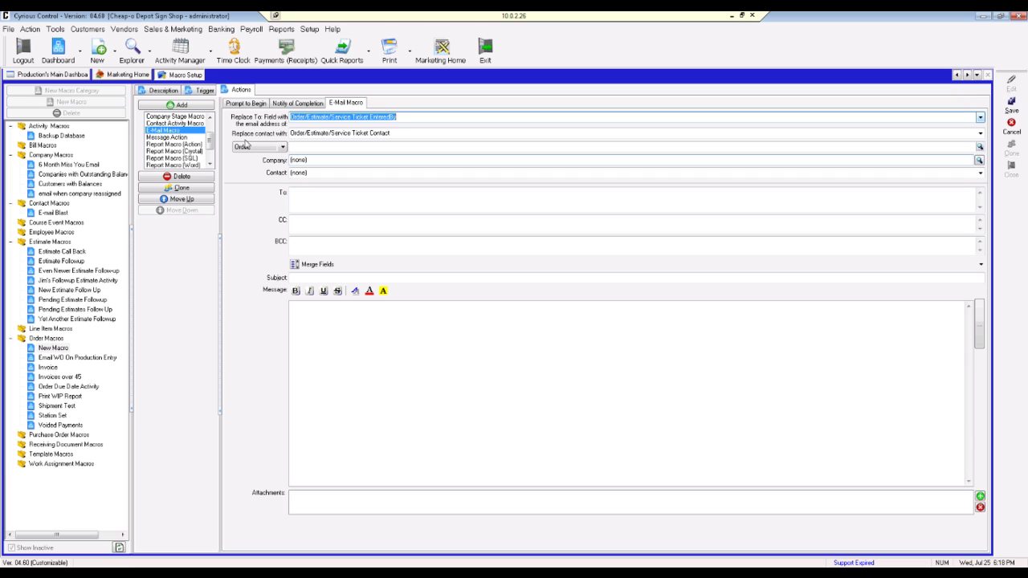
click(980, 133)
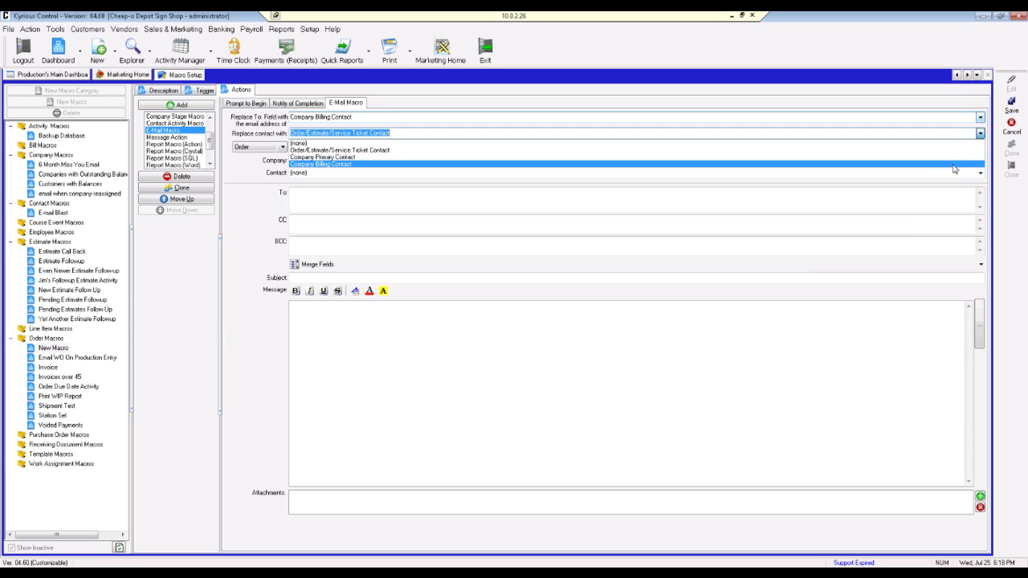
click(954, 164)
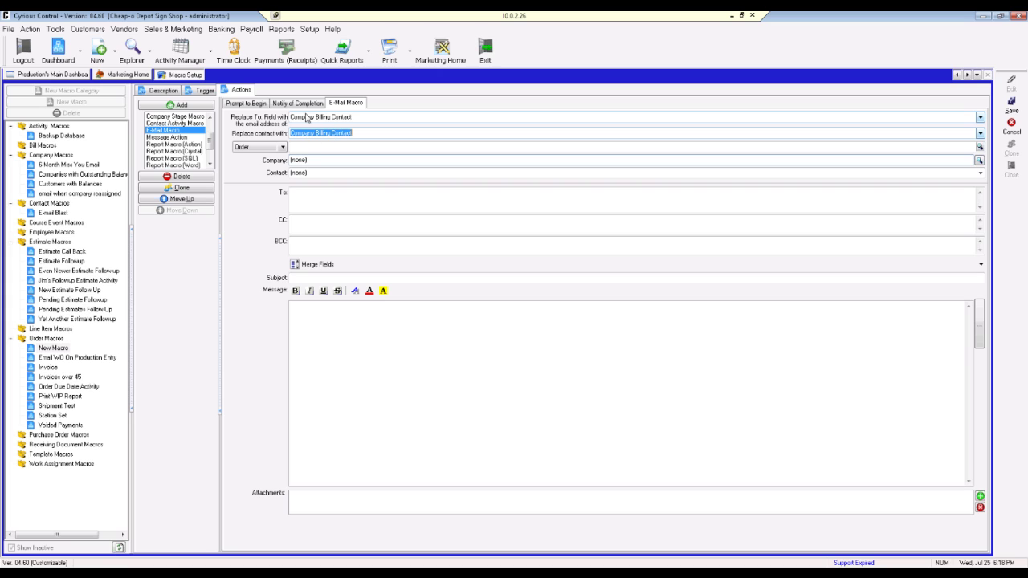
Step: Enter the recipient's e-mail address in To, leaving CC and BCC blank
click(296, 204)
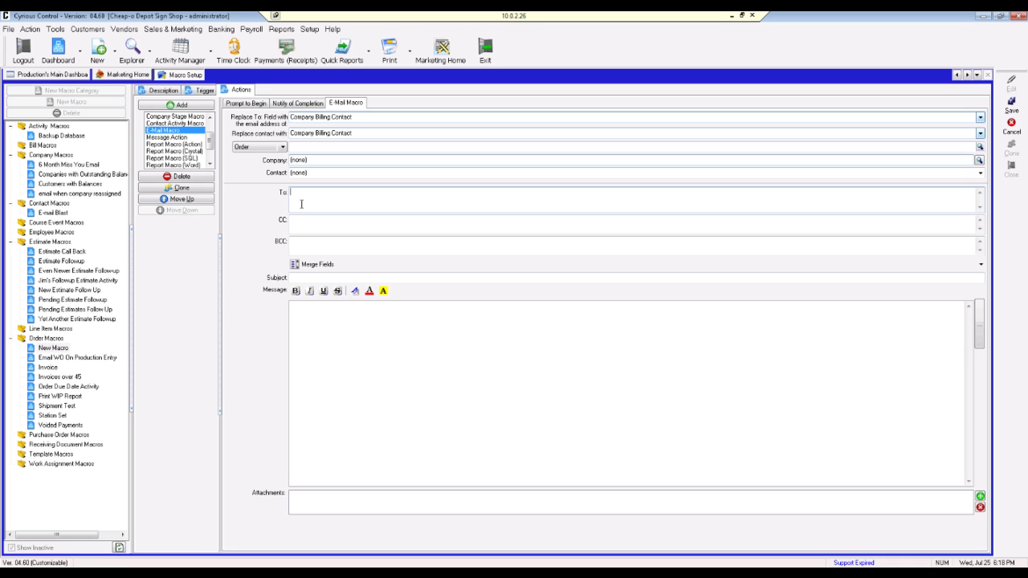
click(293, 228)
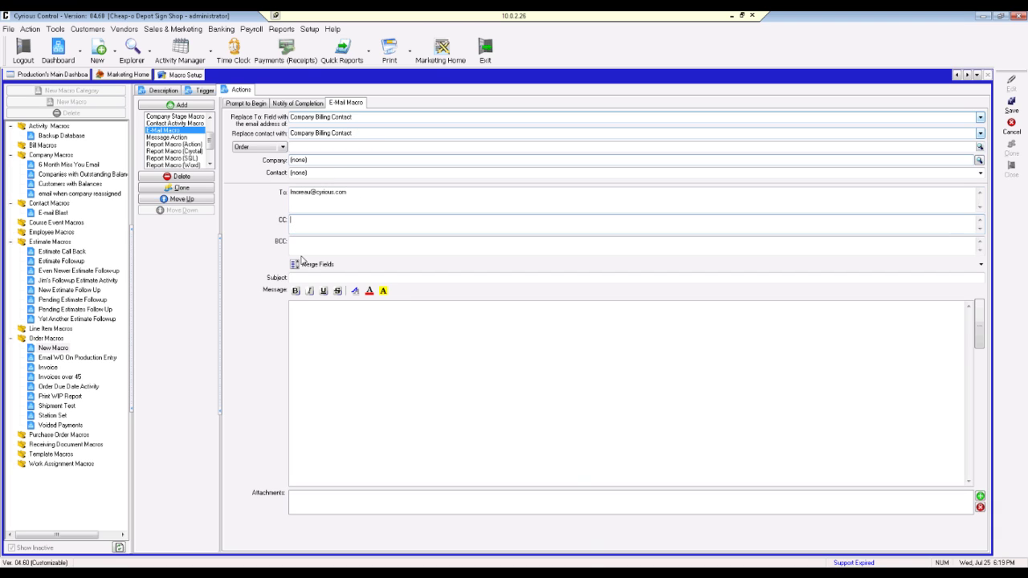
click(304, 249)
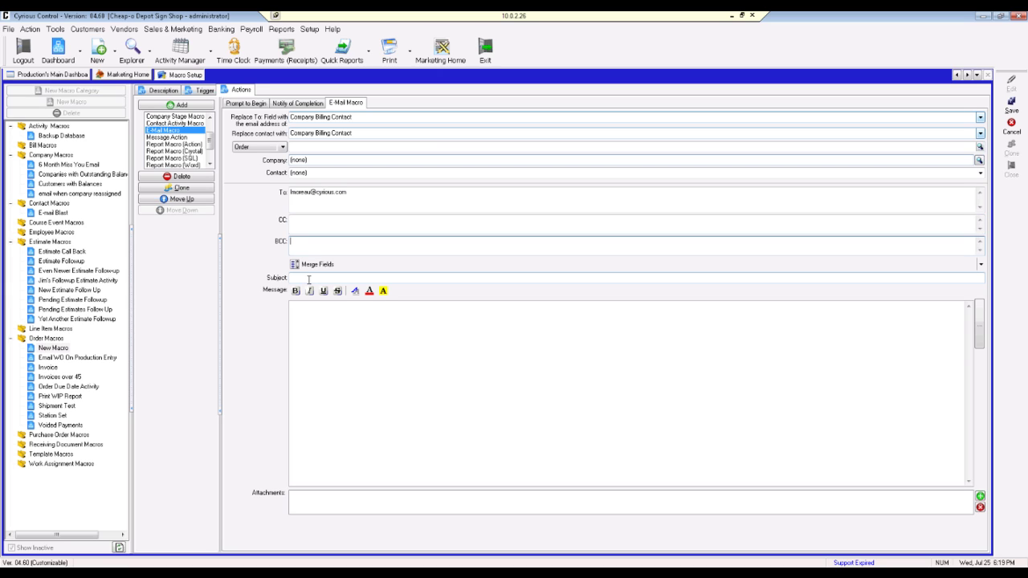
click(308, 278)
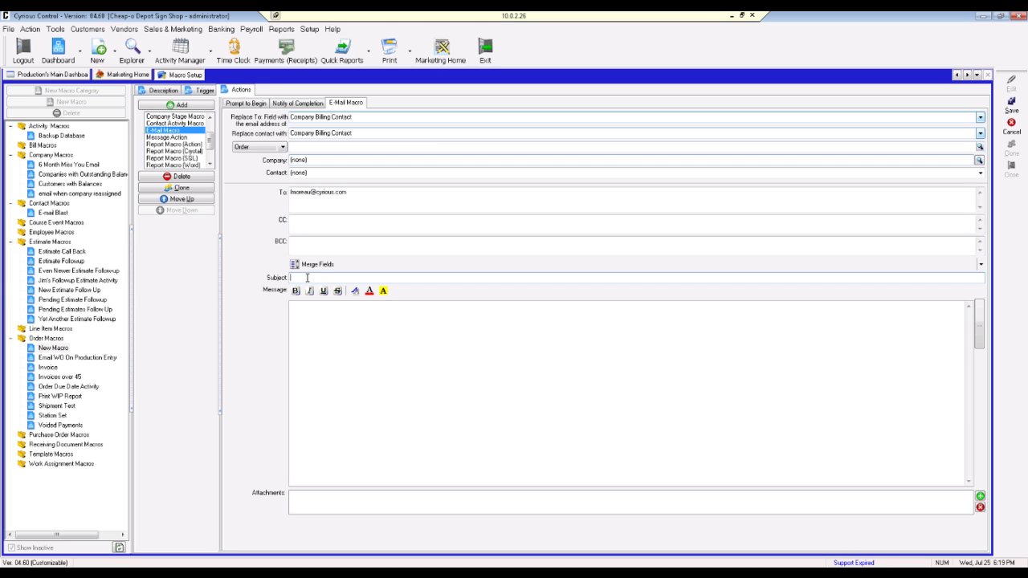
Step: Type 'Order' in the subject and insert the Order.OrderNumber merge field
text(Order)
click(317, 265)
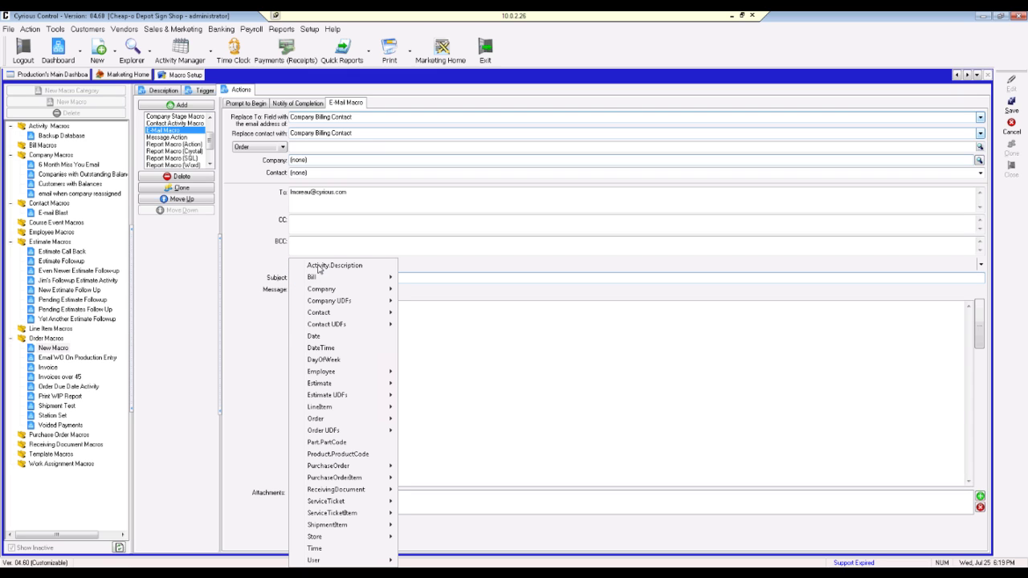
mouse_move(339, 421)
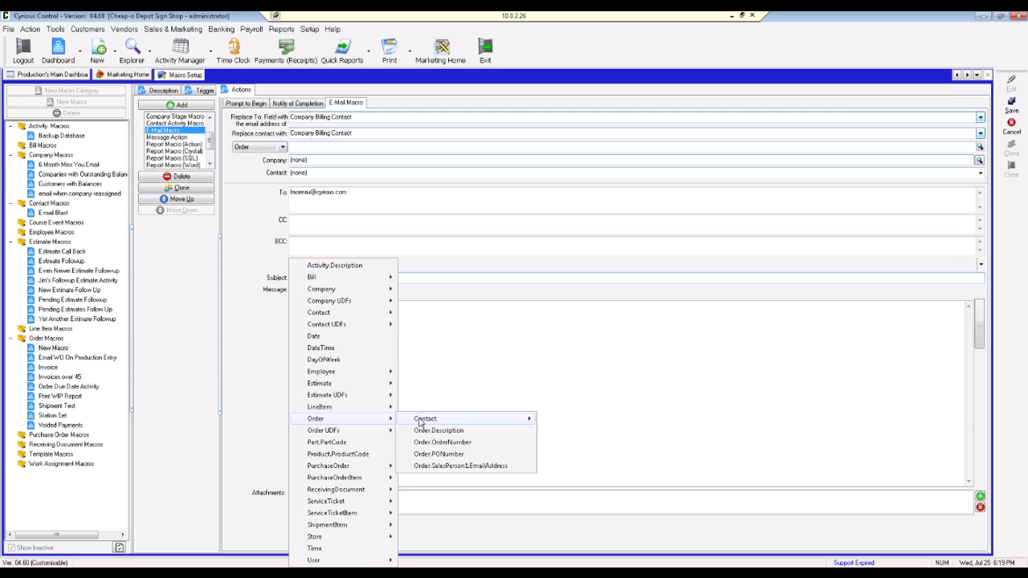
click(448, 442)
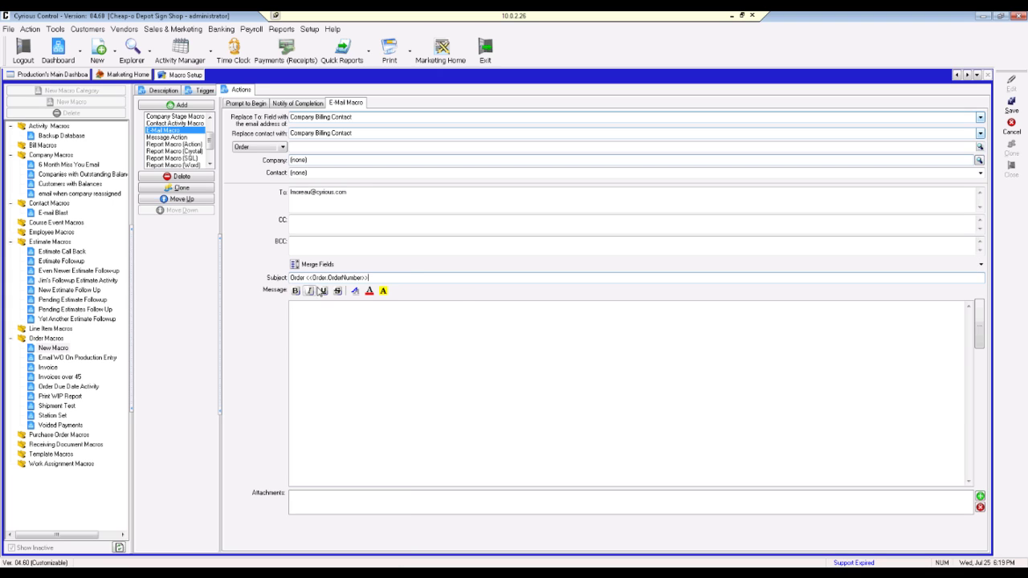
Step: Finish the subject with 'is ready to be picked up', correcting the typos
text(Is)
text( read)
text(y to be b)
key(BackSpace)
text(picked p)
text(p)
click(372, 277)
key(BackSpace)
text(i)
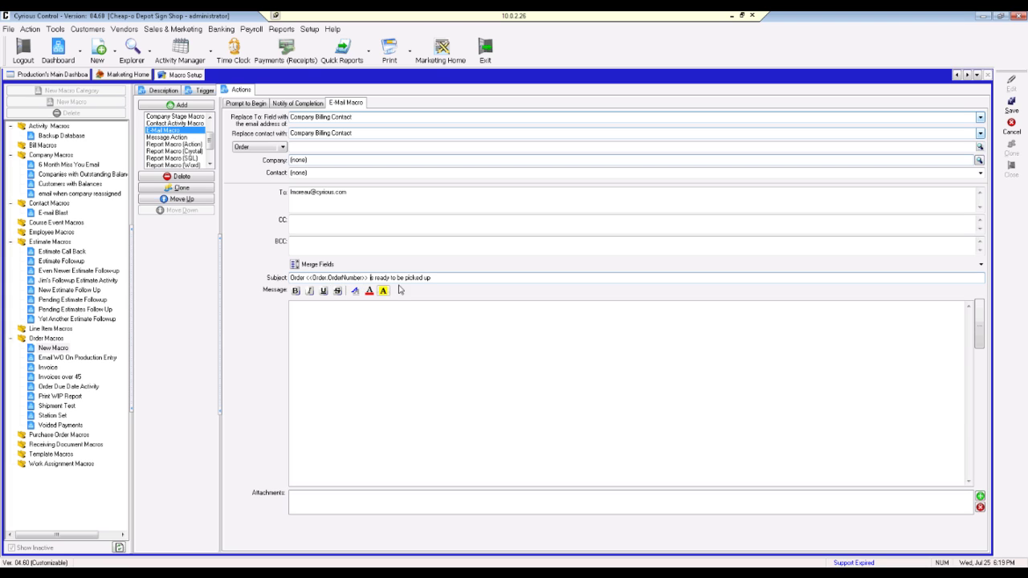
click(391, 328)
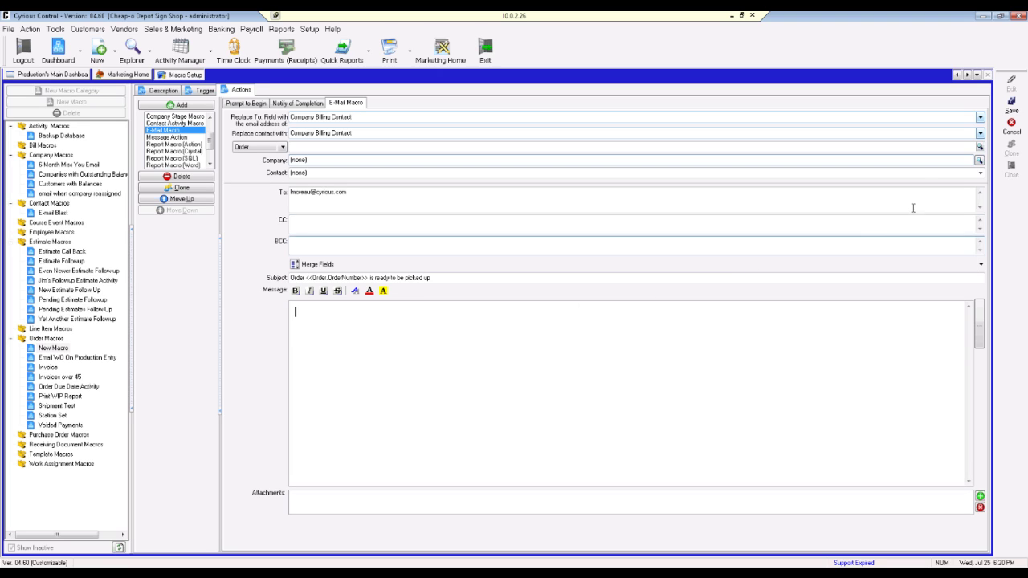
Step: Discard the unsaved macro and start a fresh macro in Order Macros
click(1011, 126)
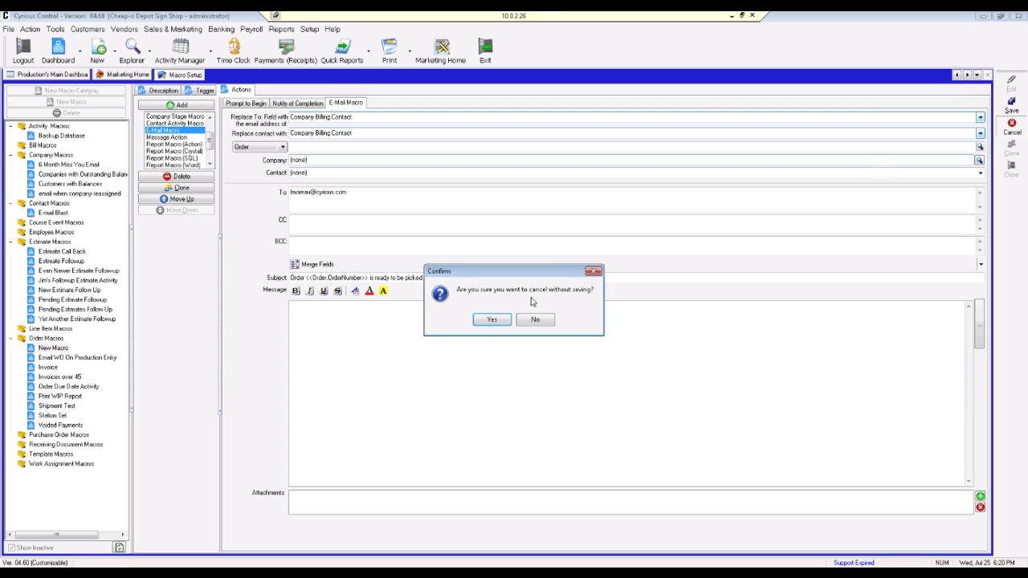
click(492, 321)
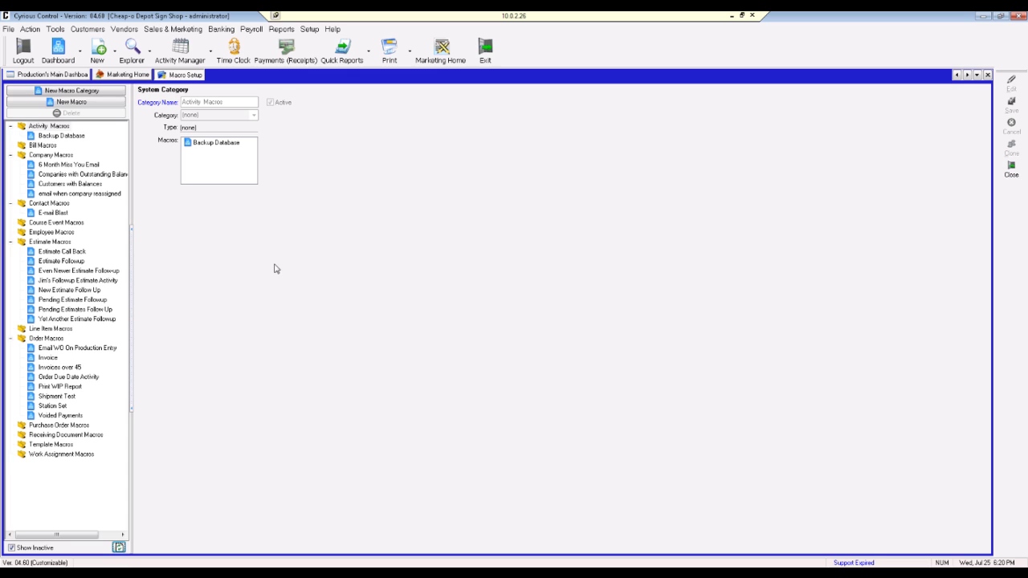
click(47, 340)
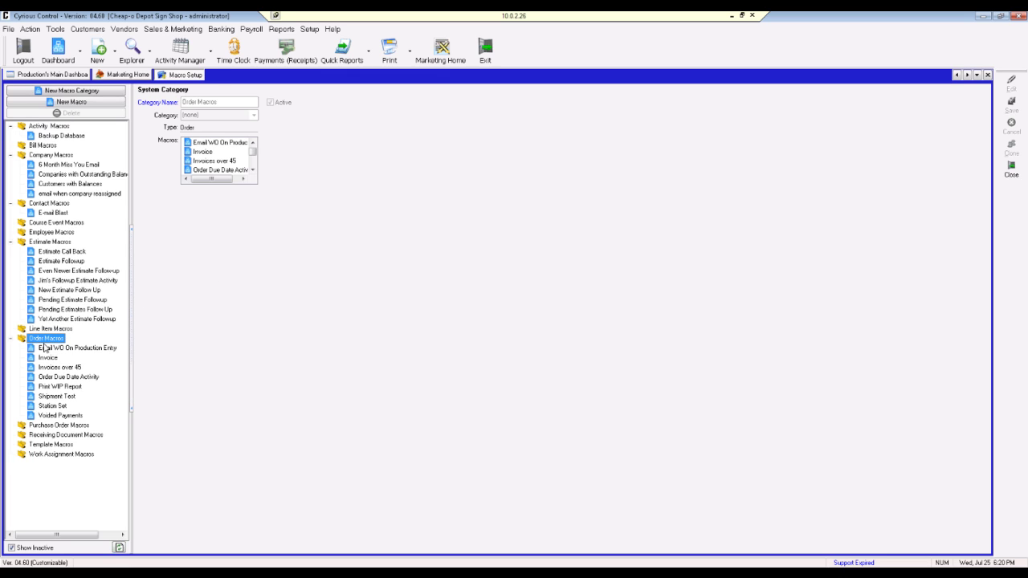
click(103, 103)
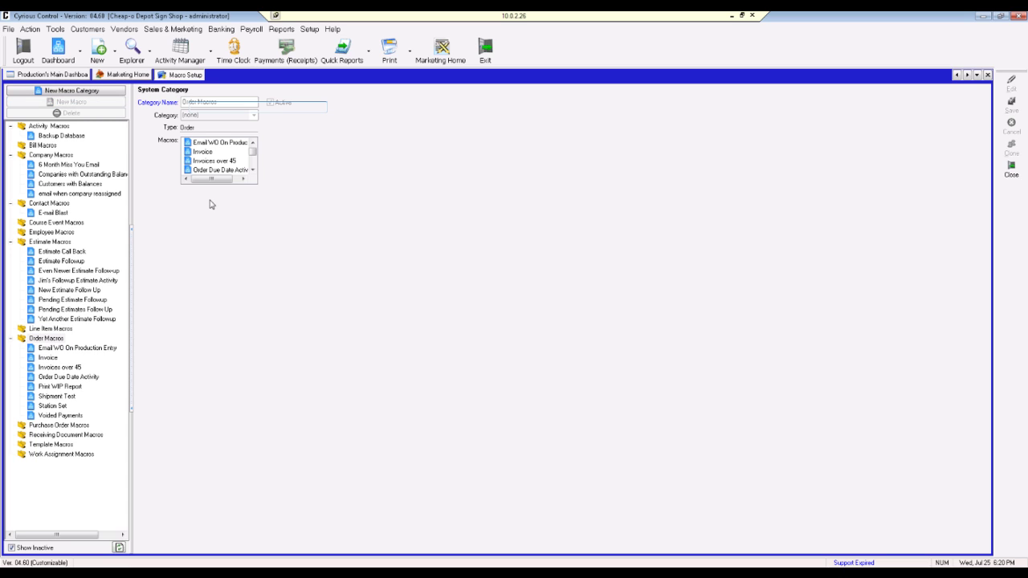
Step: Name the macro 'Email Invoice on Sale' and describe it as e-mailing the billing contact on Sale
text(Email Invoice)
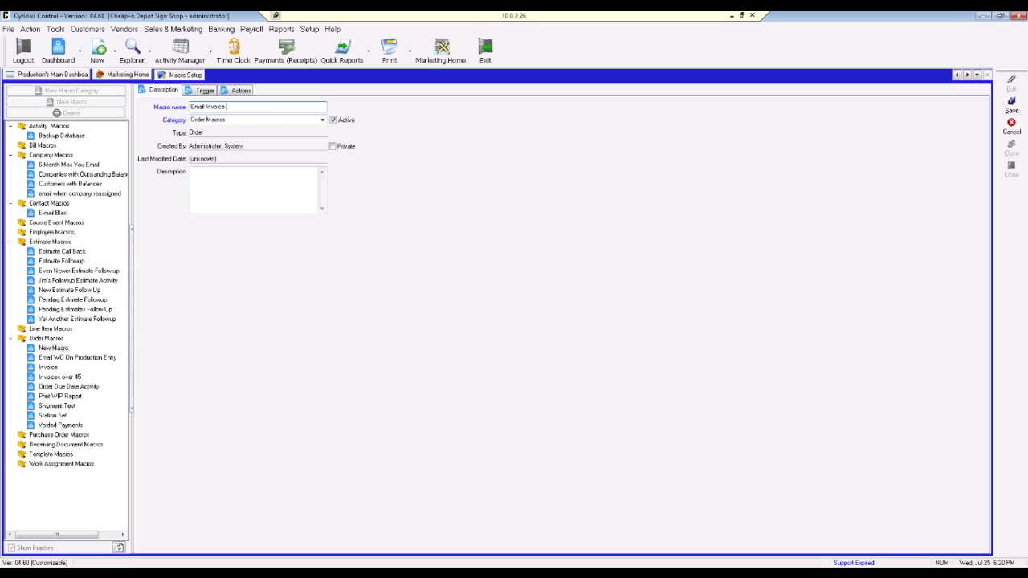
text( on Sale)
click(235, 190)
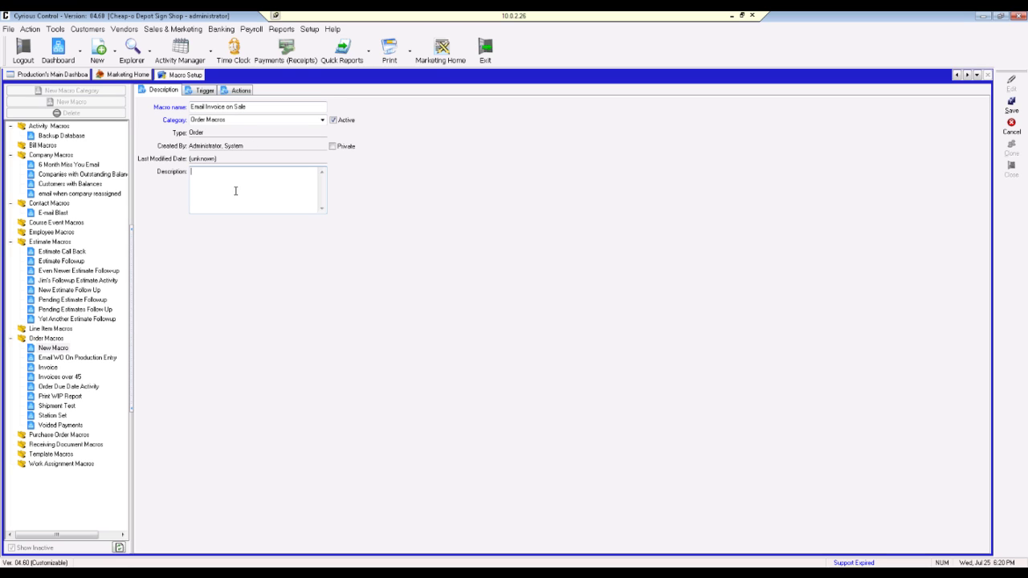
text(An email is sent to the billing contact when an order is marked Sale)
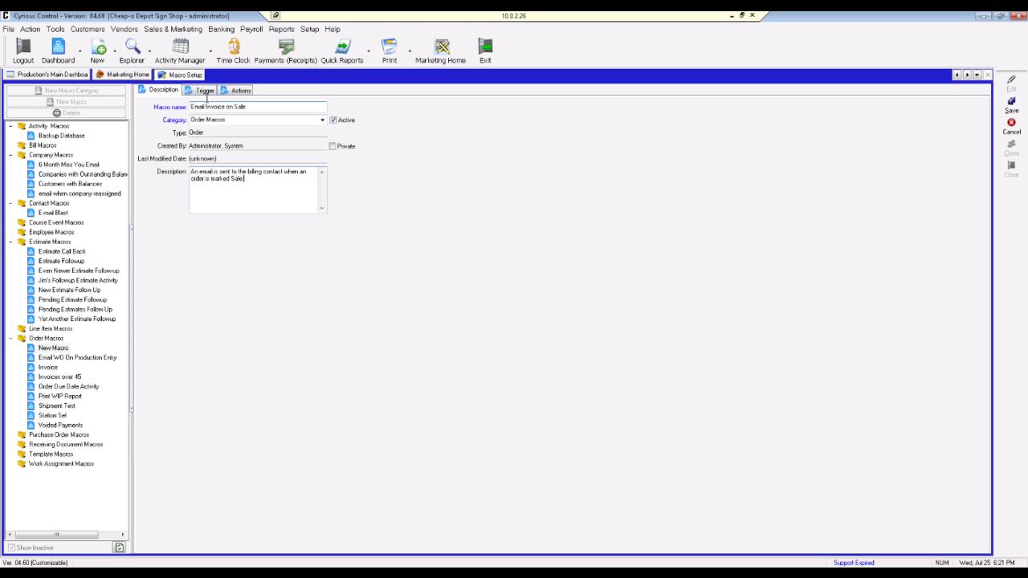
Step: Set the macro to trigger when an order's status changes to Sale, then view its actions
click(204, 92)
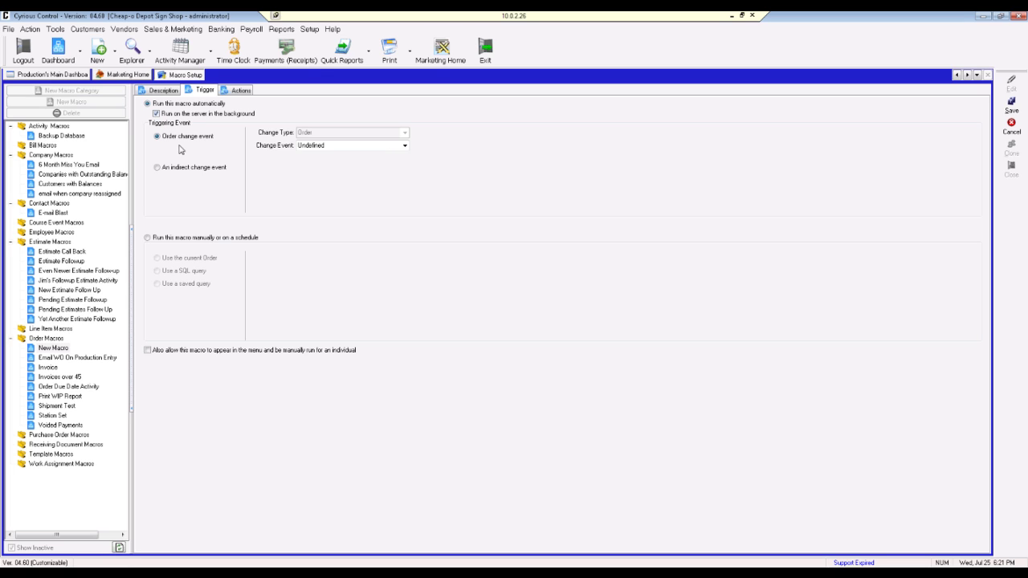
click(404, 146)
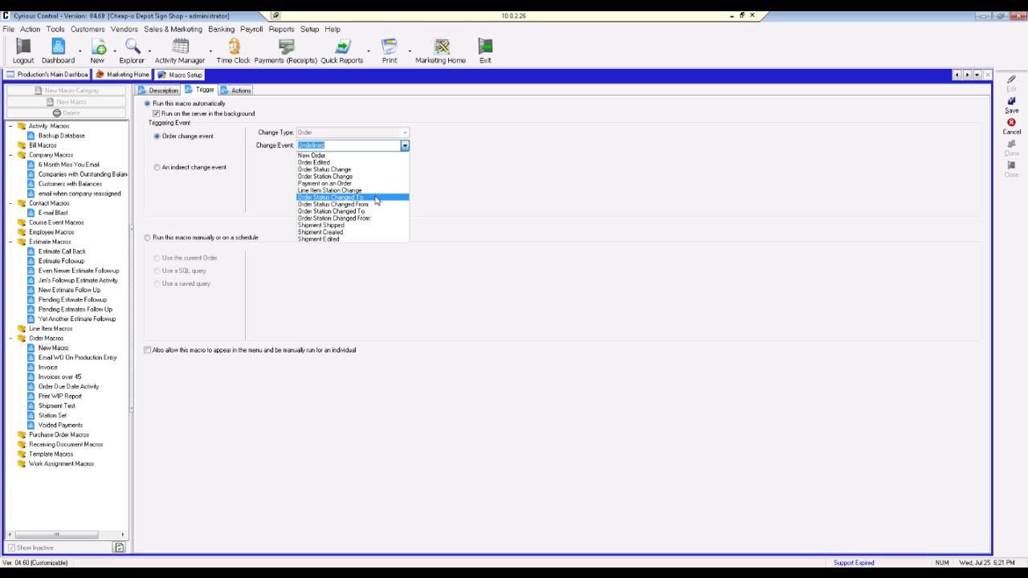
click(377, 198)
click(405, 158)
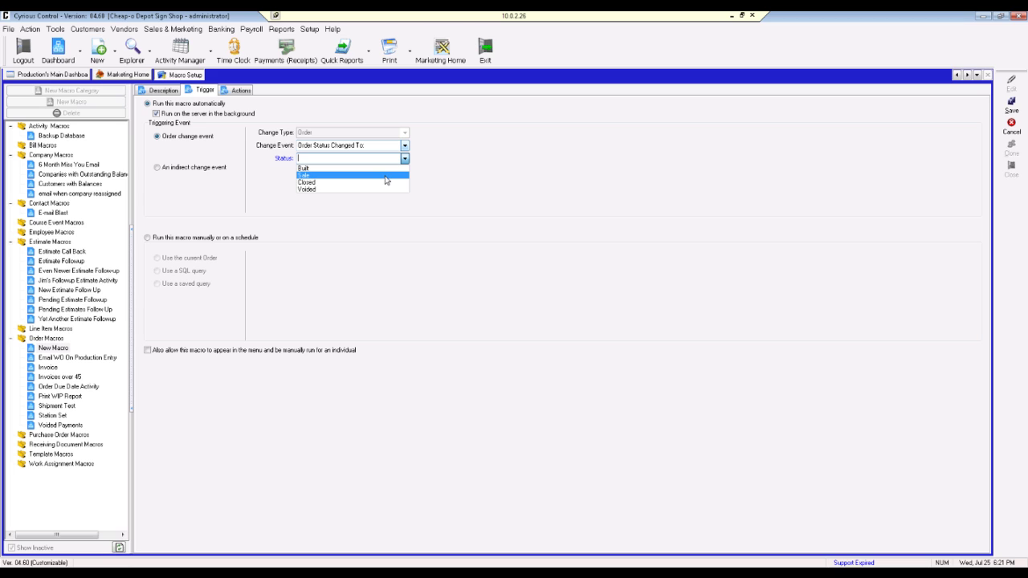
click(385, 176)
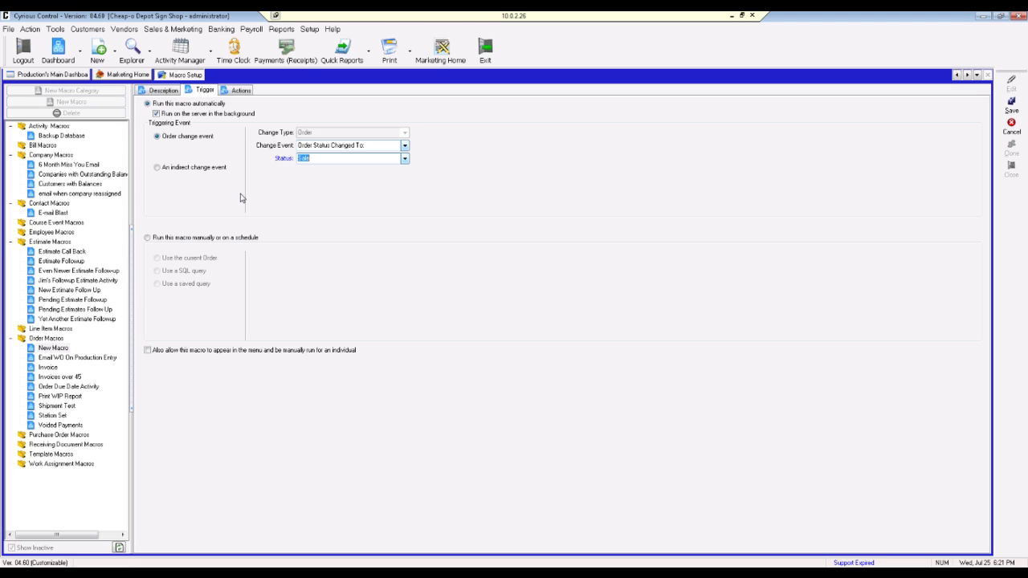
click(243, 91)
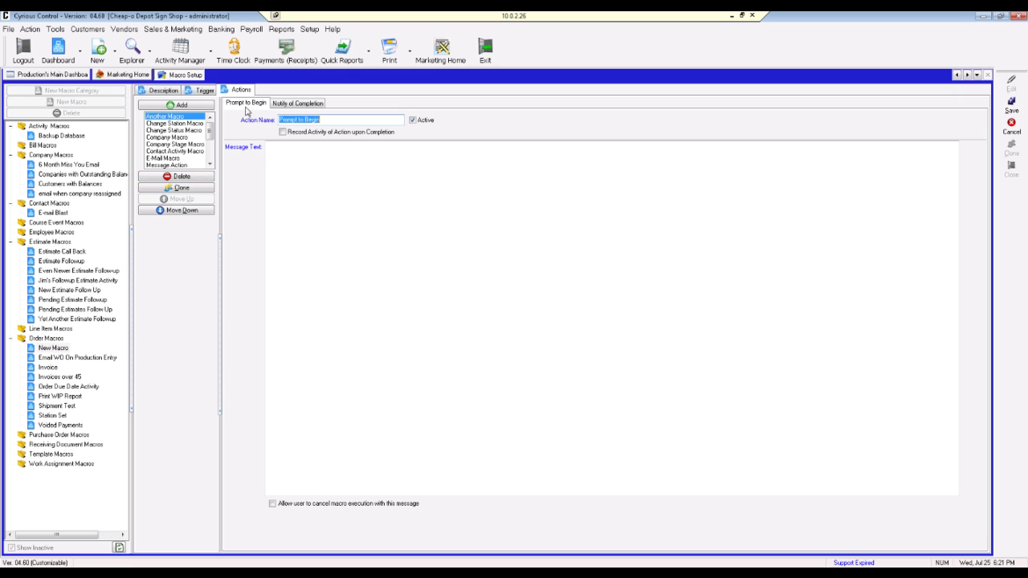
Step: Delete the Prompt to Begin action and select Report Macro (Crystal) as the action type
click(190, 176)
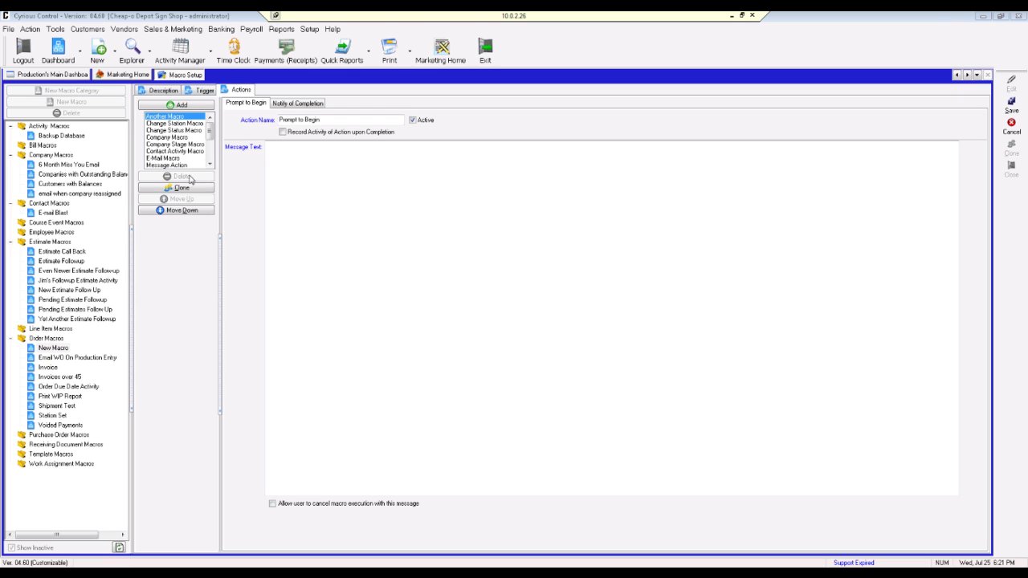
click(491, 320)
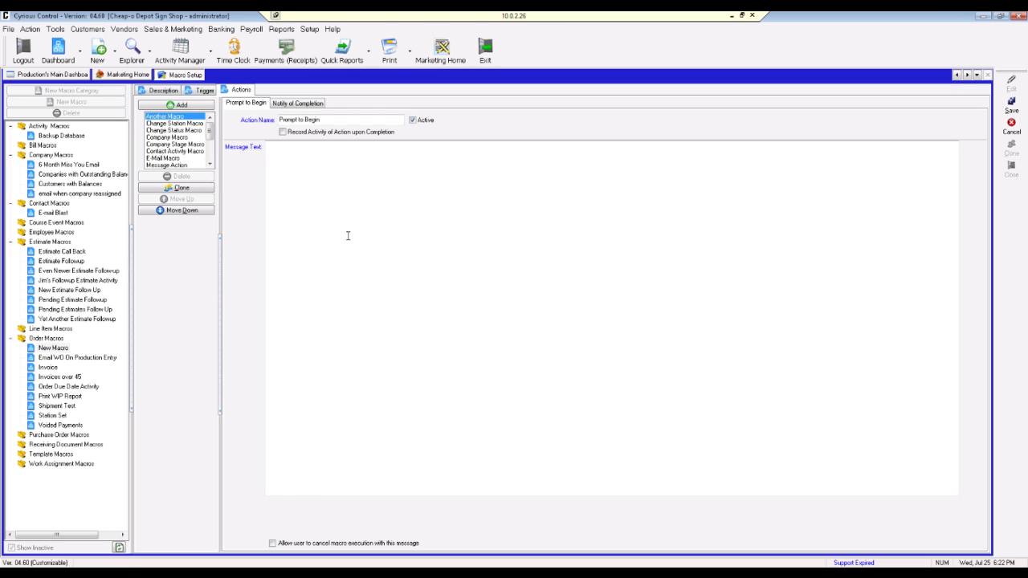
click(210, 164)
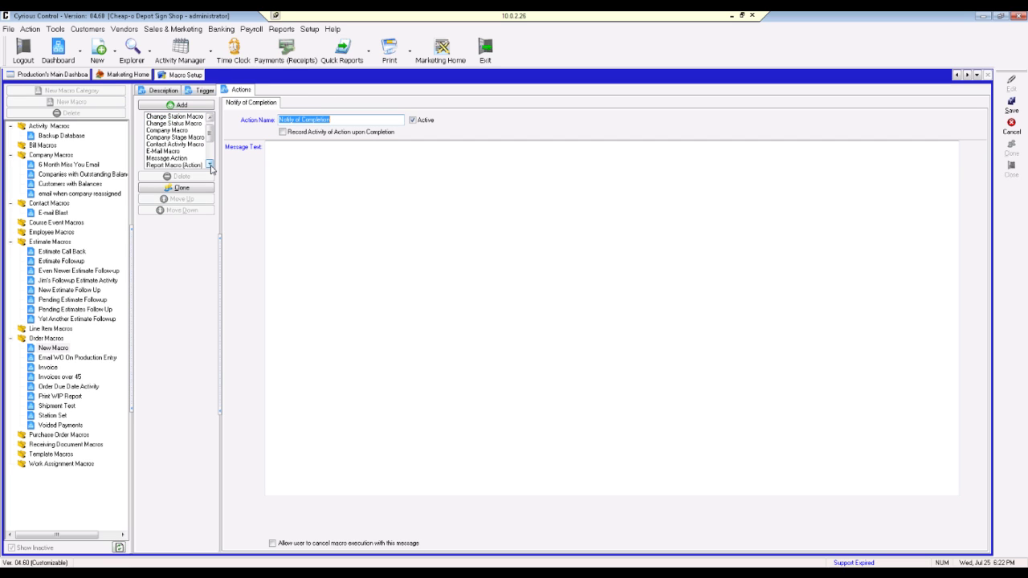
click(209, 163)
click(210, 164)
click(210, 163)
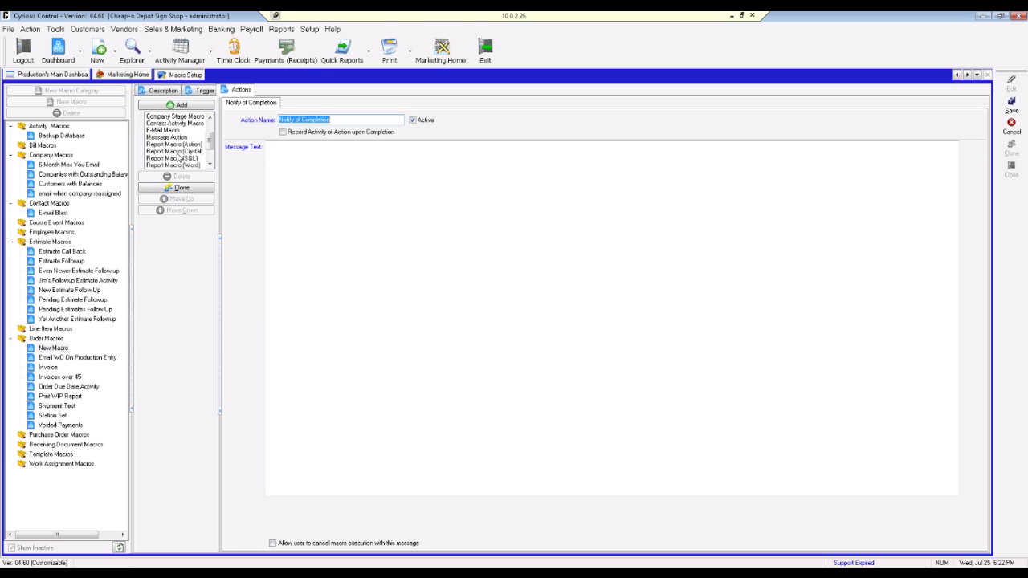
click(177, 151)
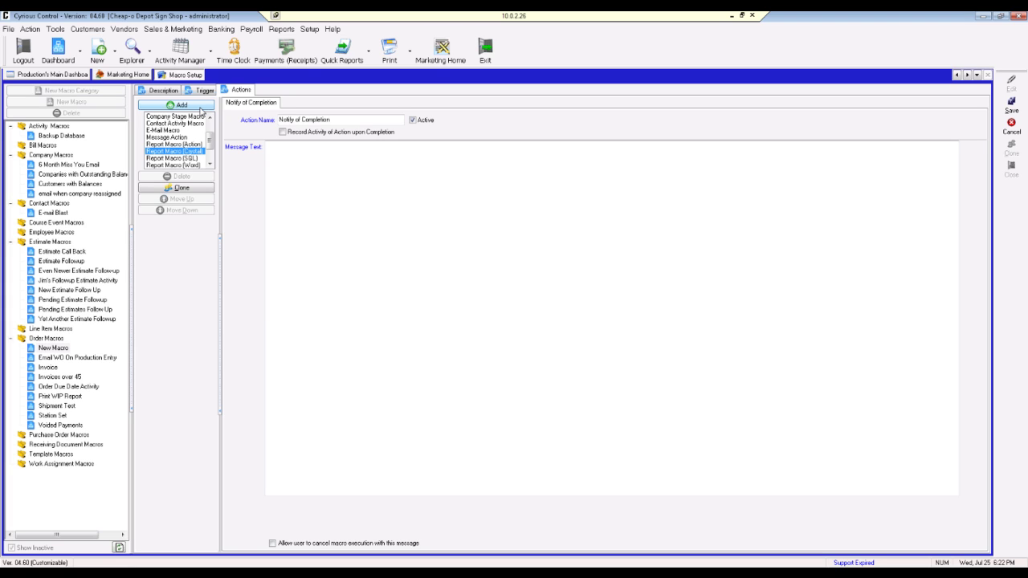
Step: Add the Report Macro (Crystal) action and delete the Notify of Completion action
click(199, 107)
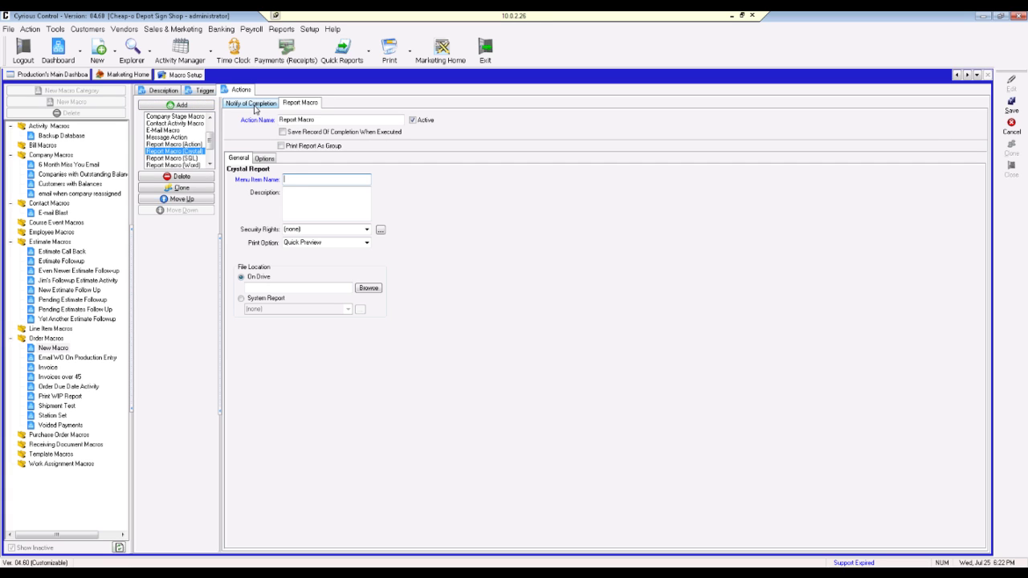
click(252, 103)
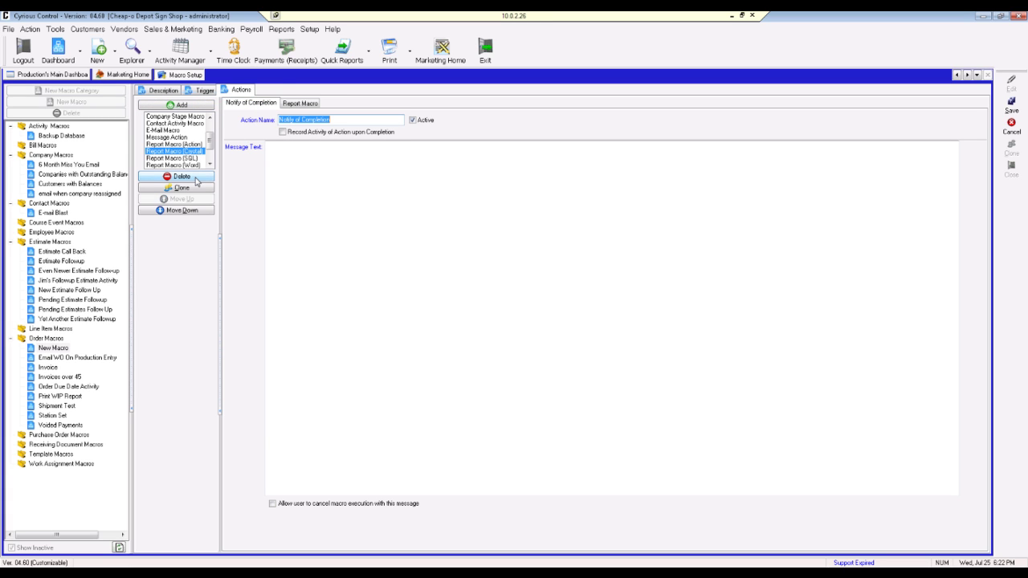
click(195, 181)
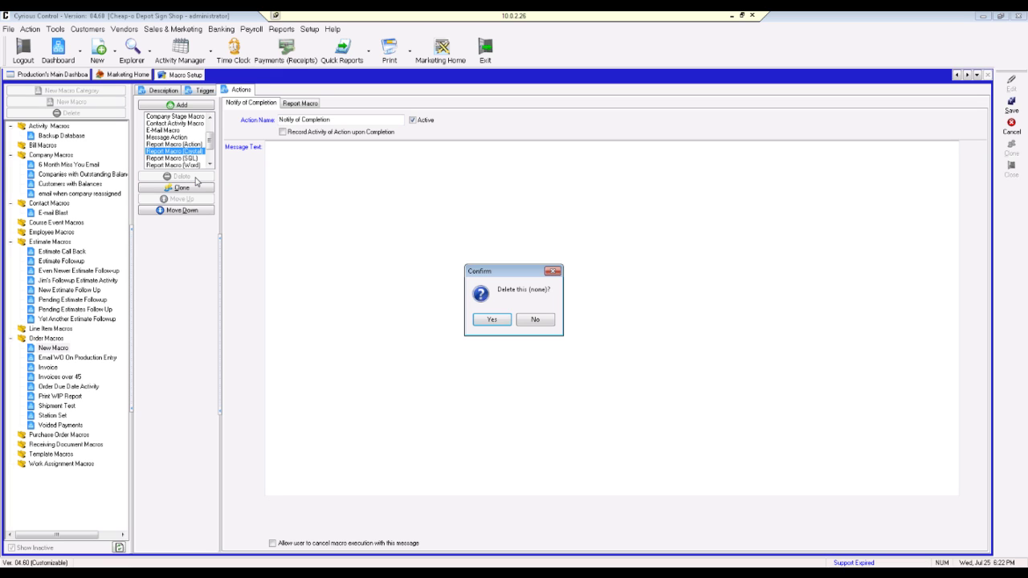
click(491, 319)
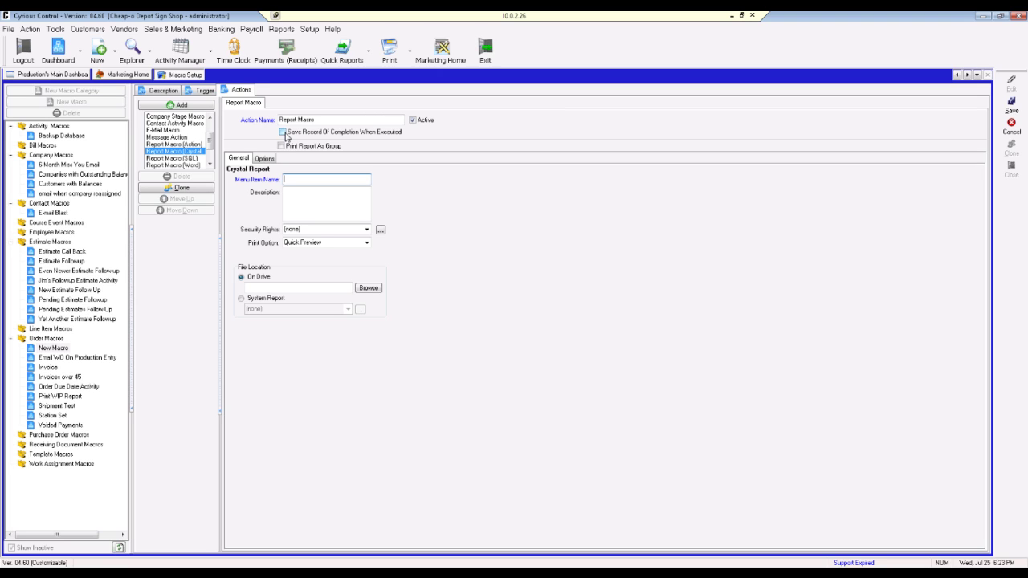
Step: Enable Save Record Of Completion, name the menu item 'Invoice Report', and choose Quick Email output
click(285, 134)
click(292, 178)
text(Invoice Report)
click(366, 244)
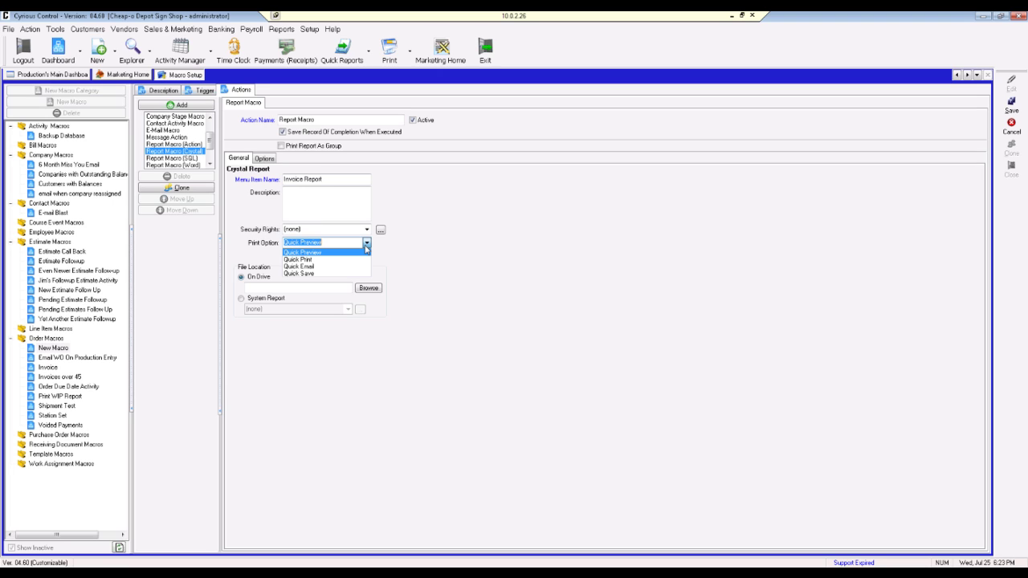
click(361, 266)
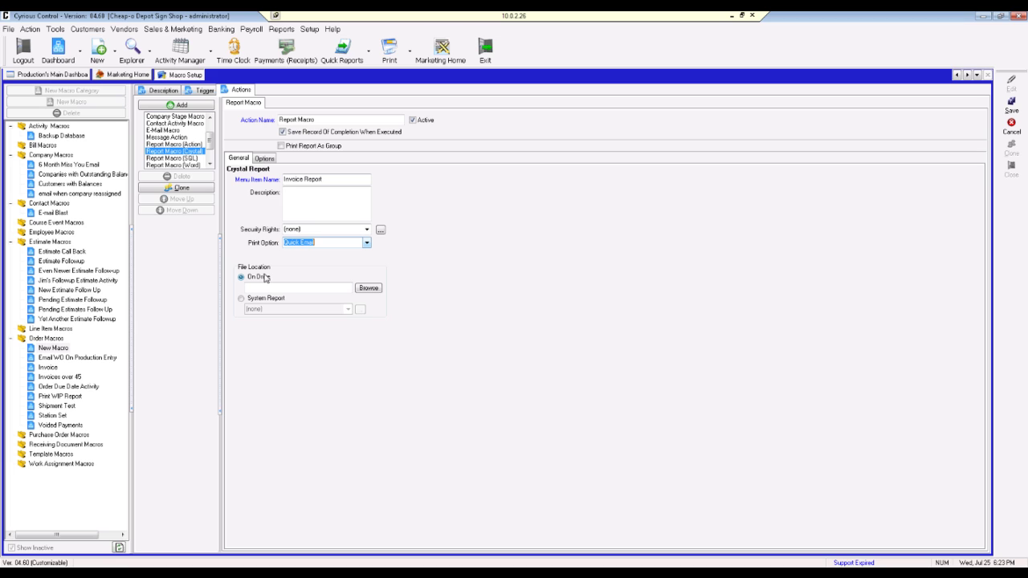
click(262, 287)
Step: Switch the report source to System Report and pick Order_InvoiceMaster01
click(367, 289)
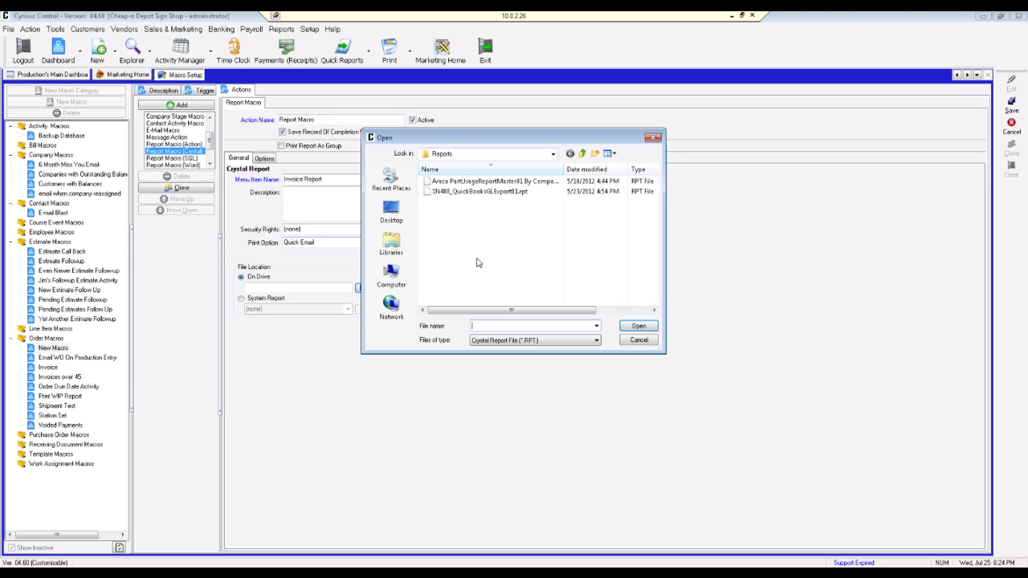
click(637, 340)
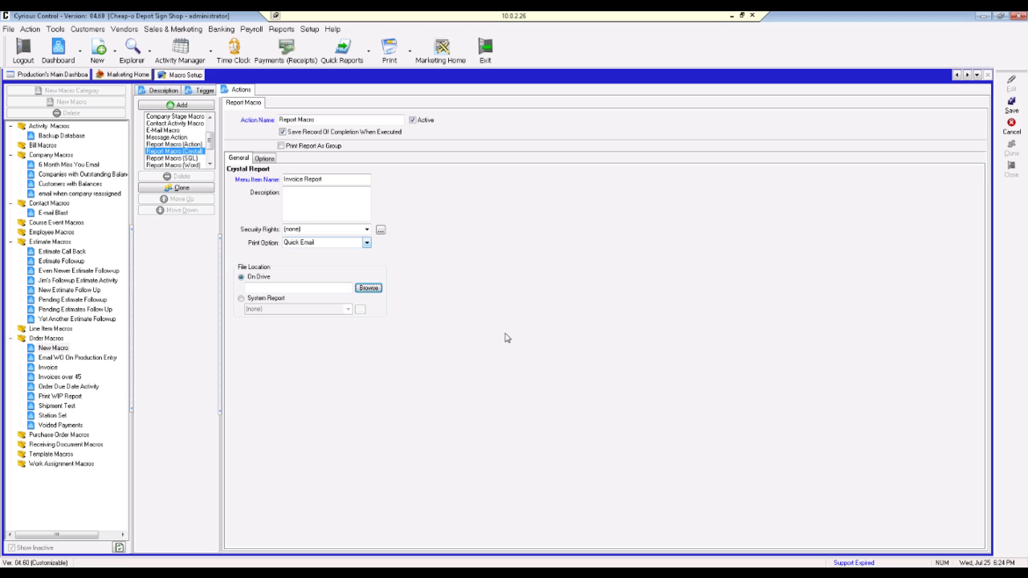
click(242, 300)
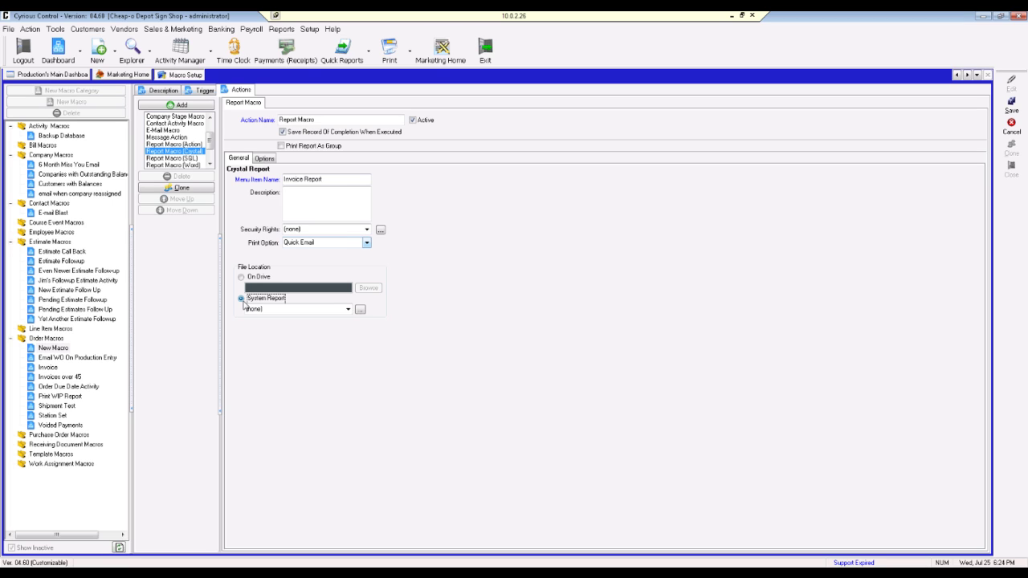
click(349, 310)
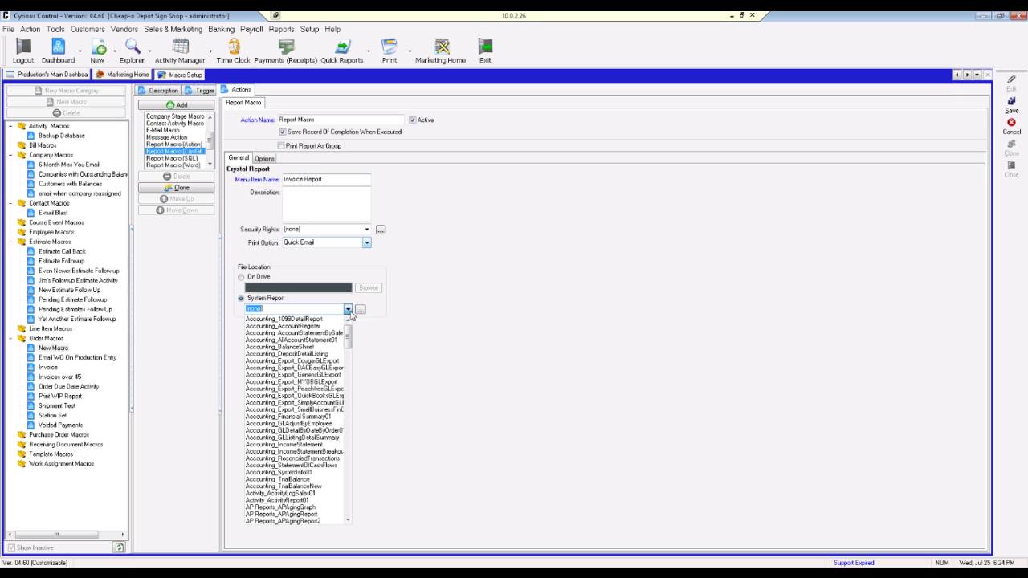
click(350, 310)
click(359, 311)
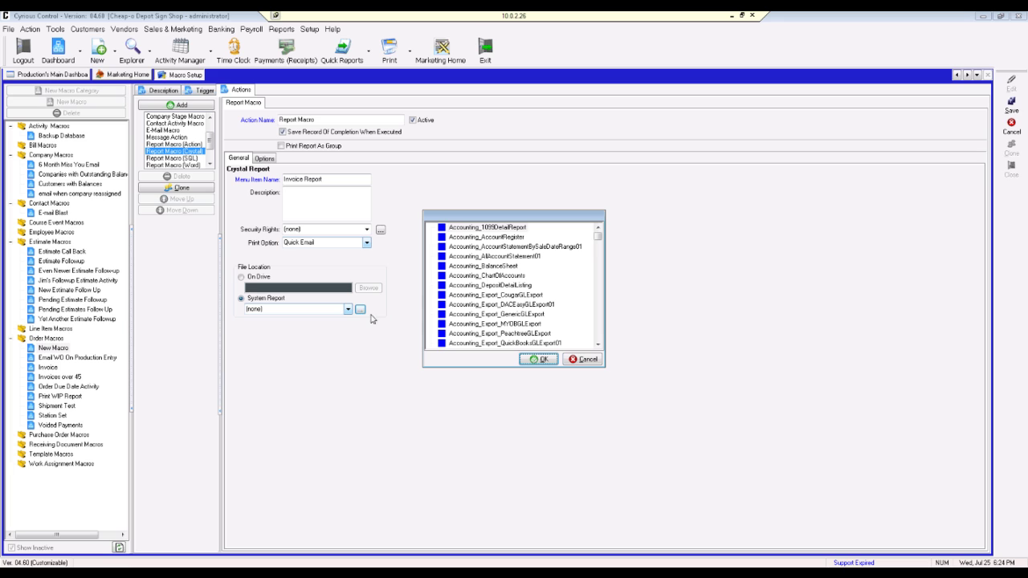
click(598, 239)
drag(599, 239, 599, 286)
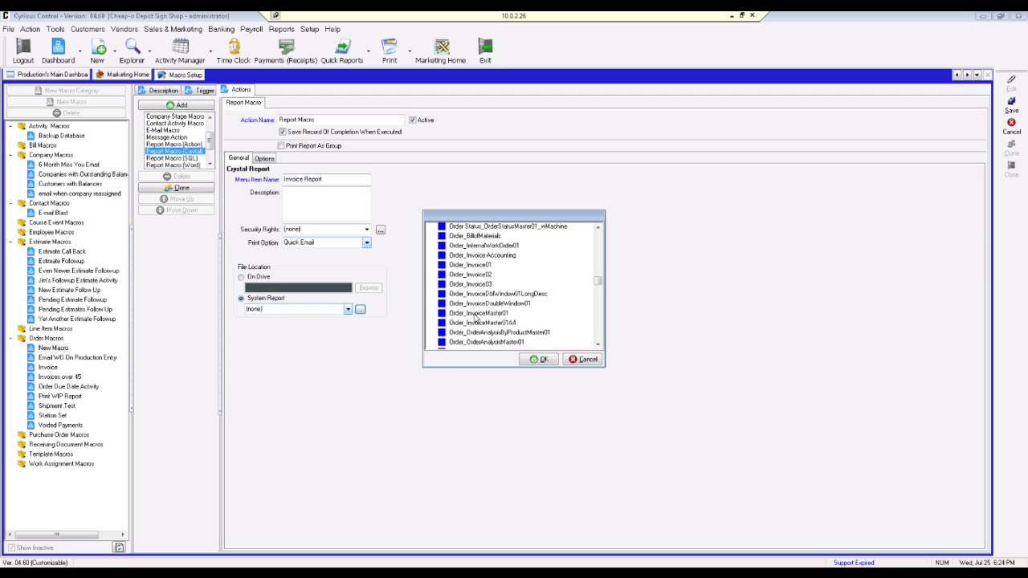
click(476, 318)
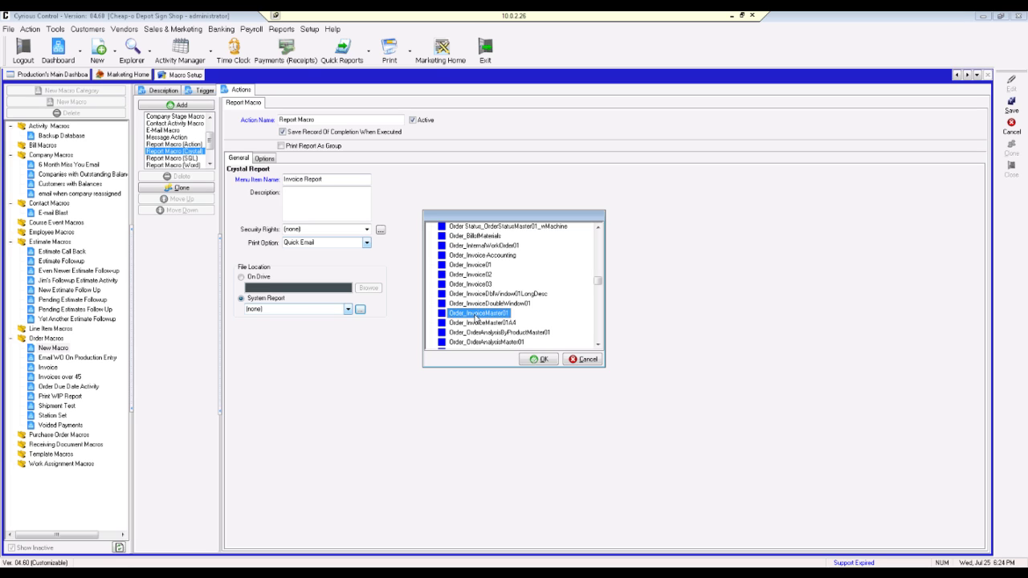
click(477, 319)
click(542, 360)
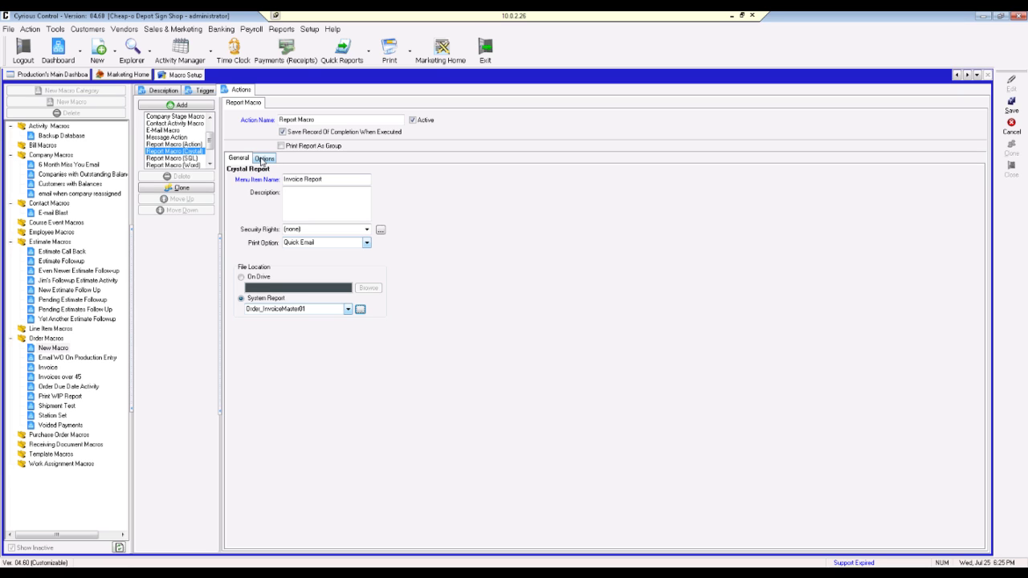
Step: Open the report action's Options and expand the Email section's details
click(263, 158)
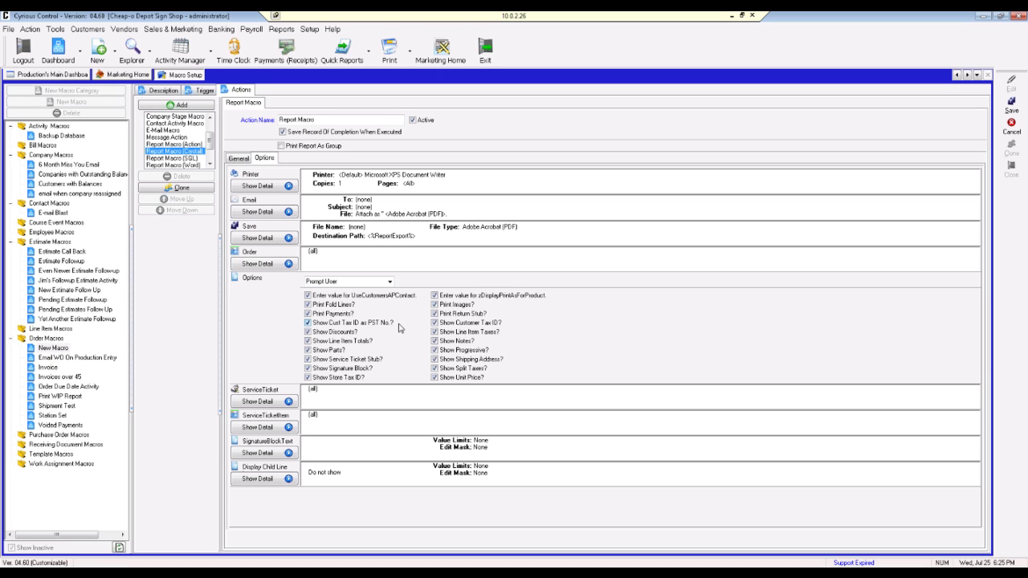
click(269, 214)
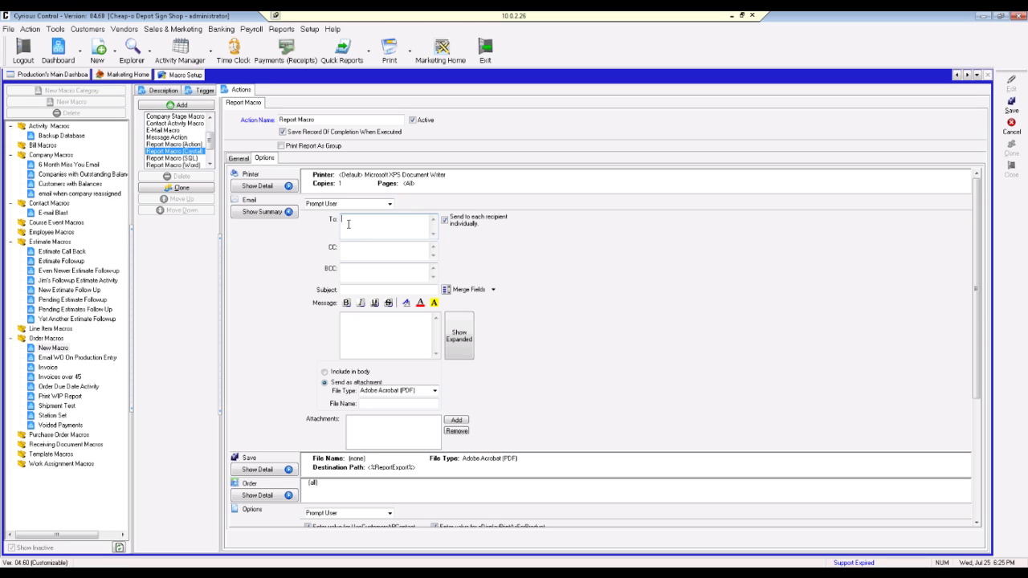
Step: Address the e-mail to the company accounting contact's e-mail merge field and enter a CC address
click(494, 291)
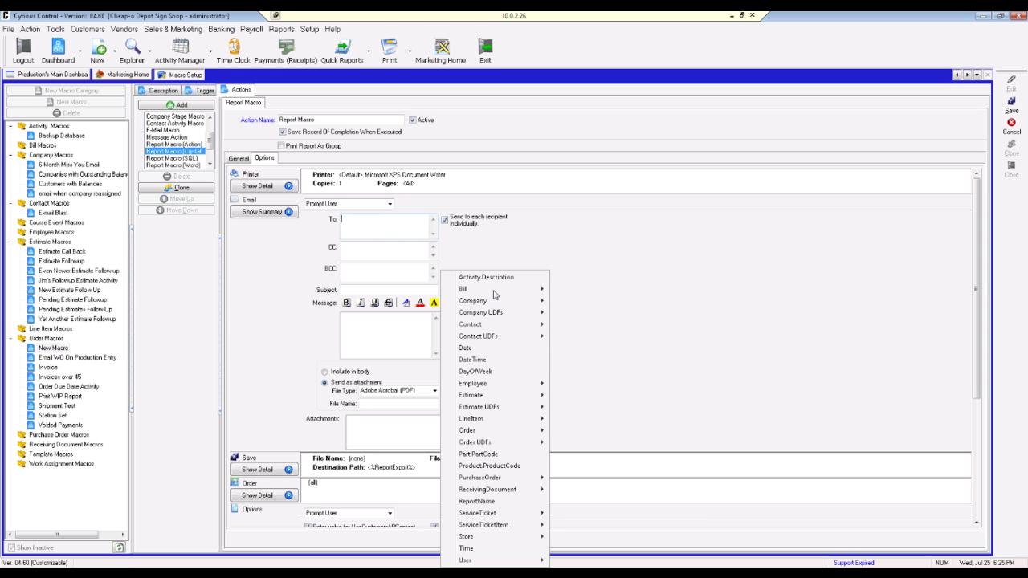
mouse_move(495, 303)
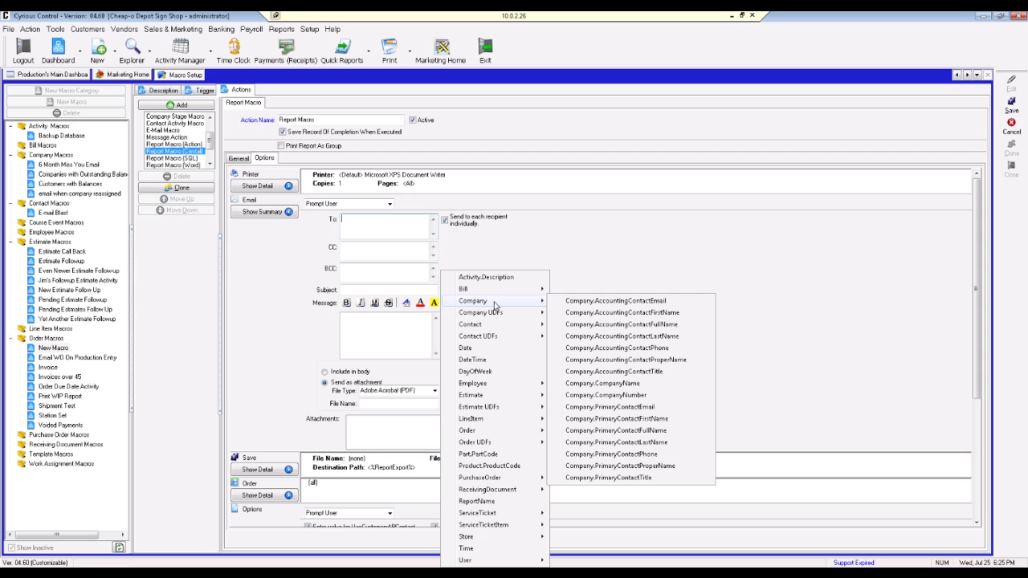
mouse_move(522, 312)
click(633, 304)
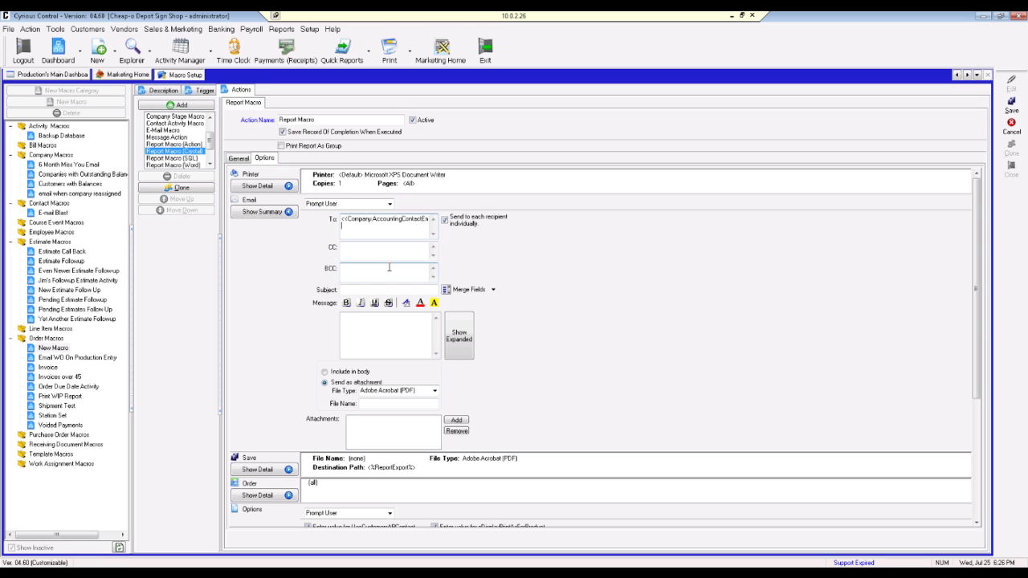
click(390, 252)
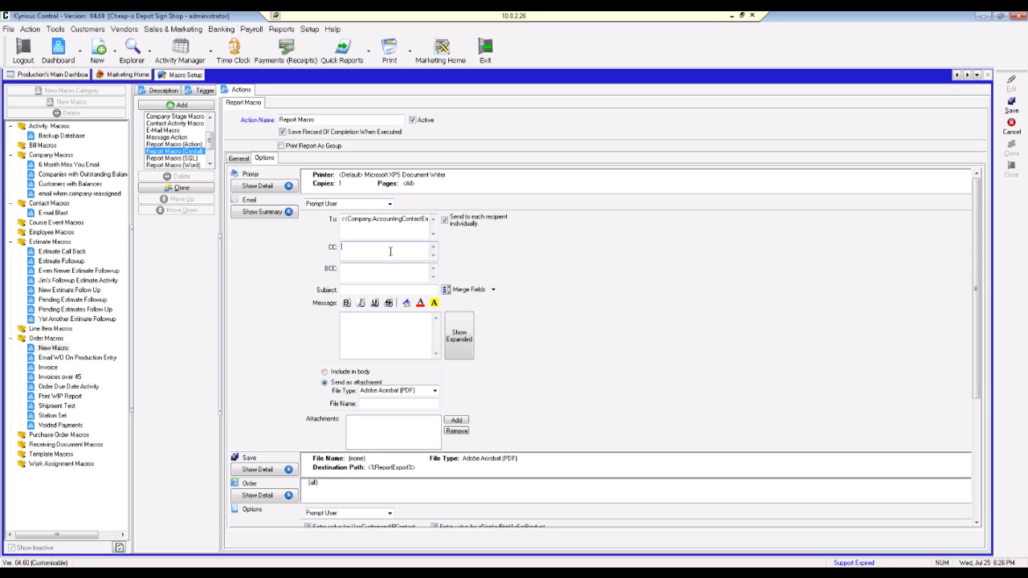
click(371, 291)
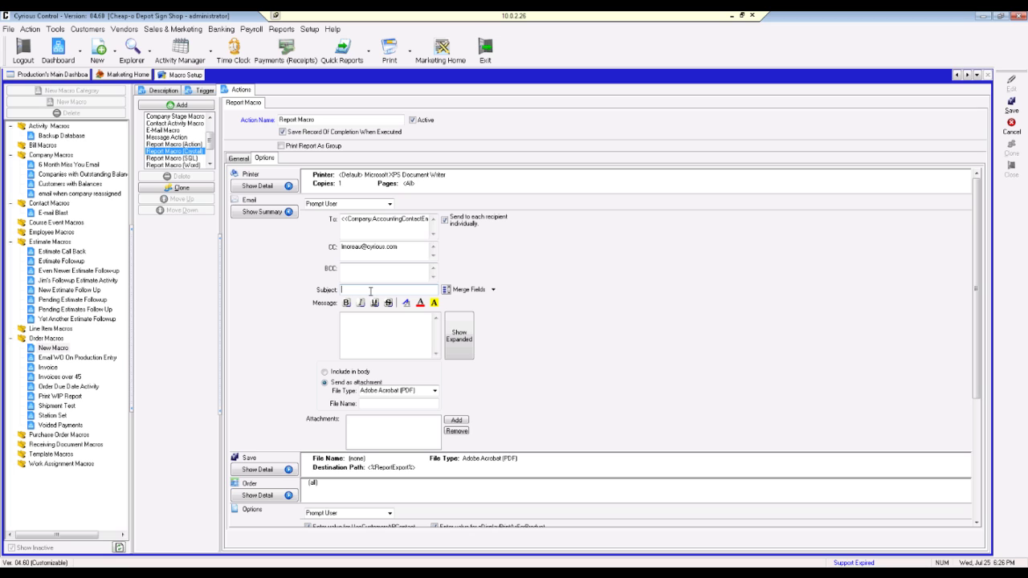
Step: Enter the subject 'Order <<Order.OrderNumber>> has been invoiced' using the Order.OrderNumber merge field
text(Order)
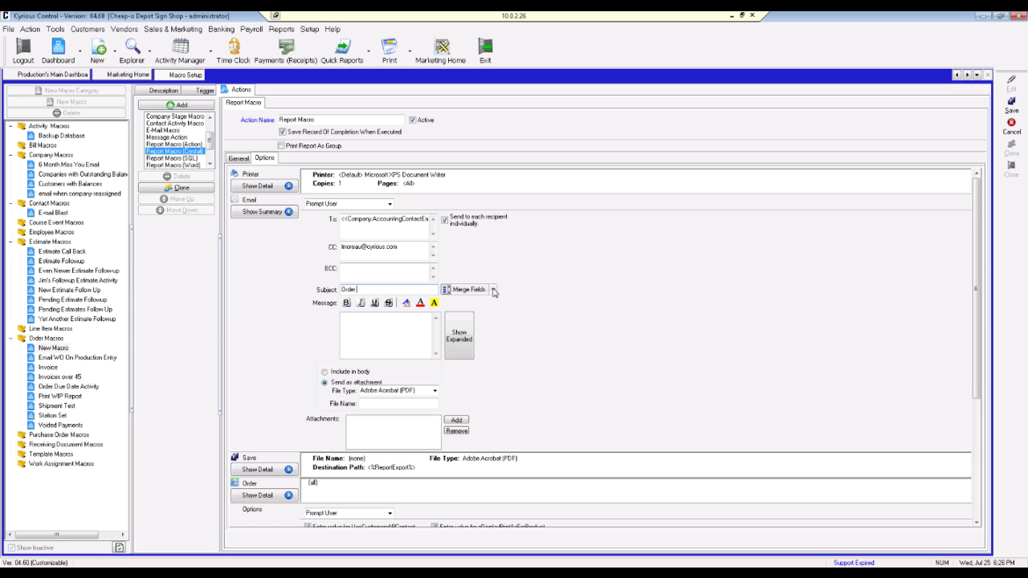
click(494, 291)
mouse_move(483, 294)
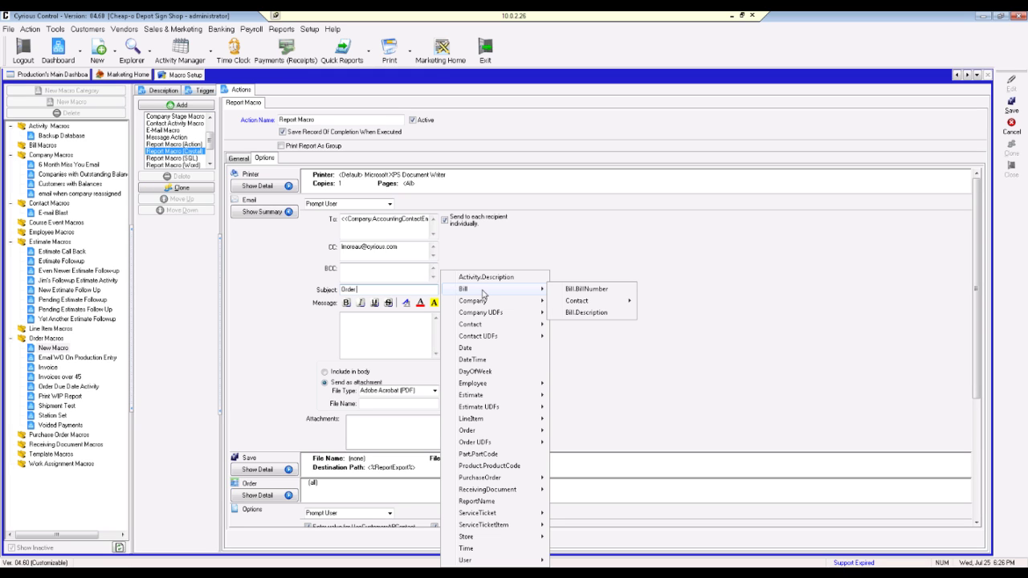
mouse_move(505, 432)
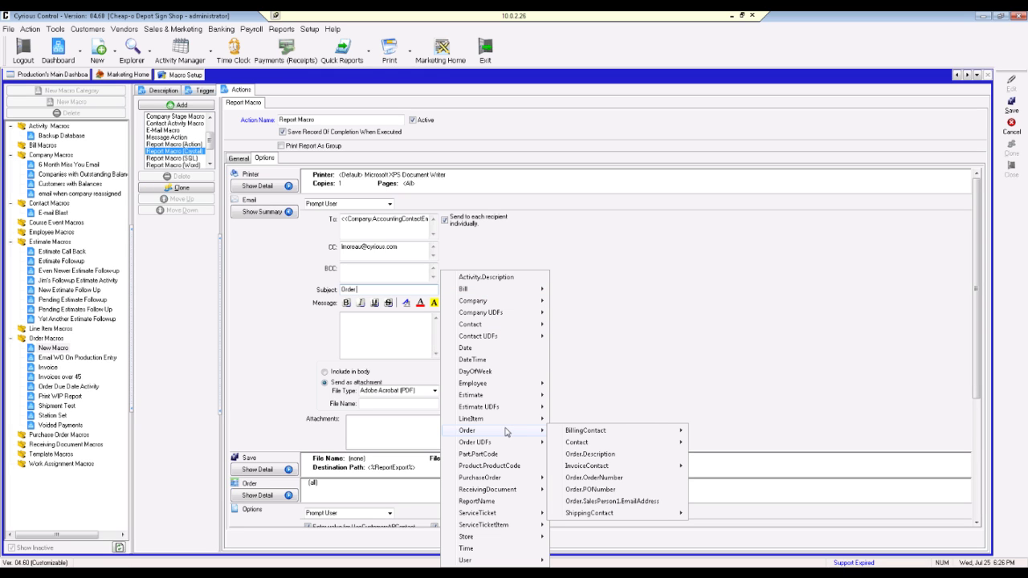
click(602, 479)
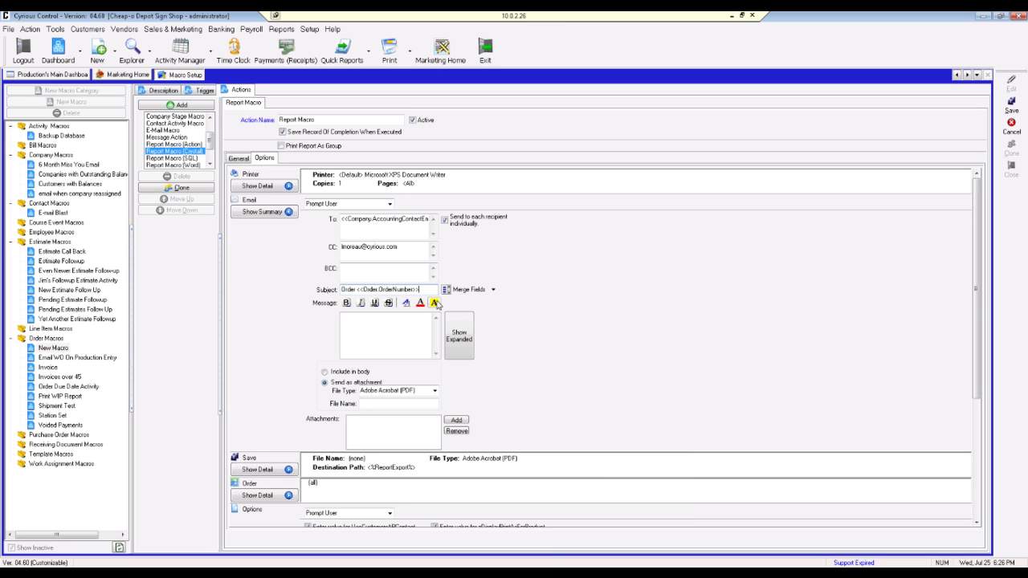
text(has been invoice)
click(396, 330)
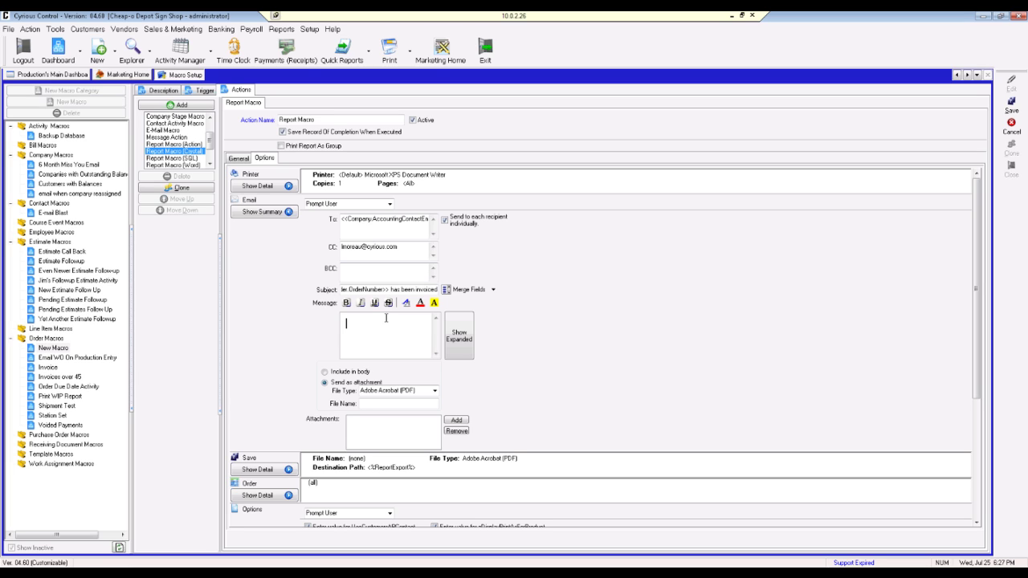
Step: Open the message with a '<<Company.AccountingContactFirstName>>,' greeting line
click(492, 290)
mouse_move(508, 308)
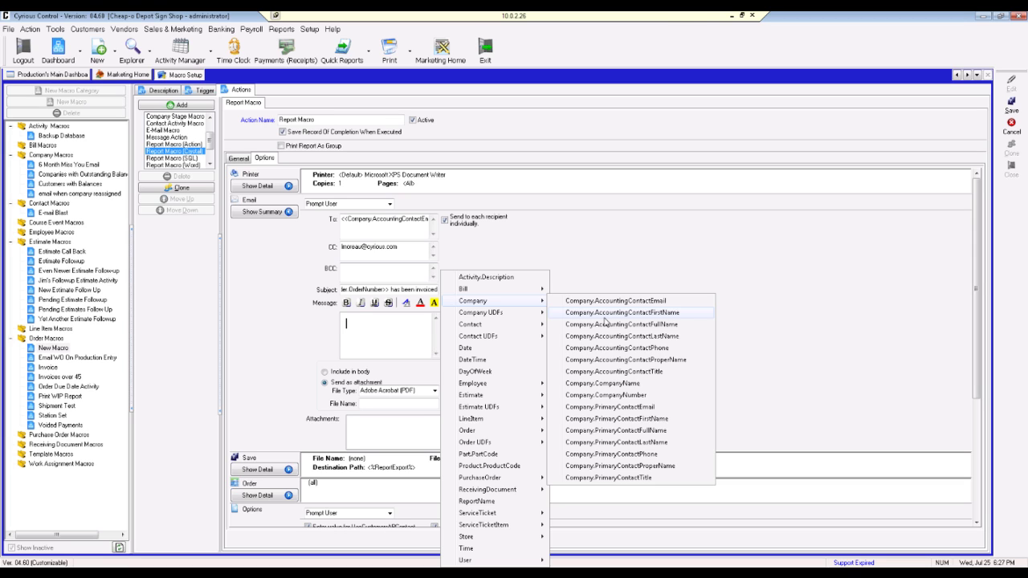
click(605, 316)
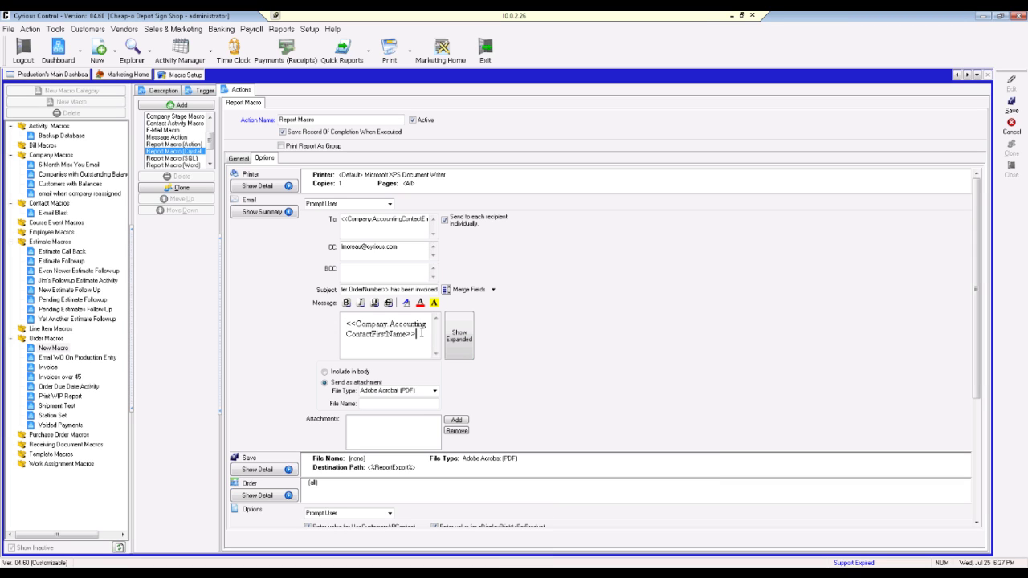
text(,)
key(Return)
key(Return)
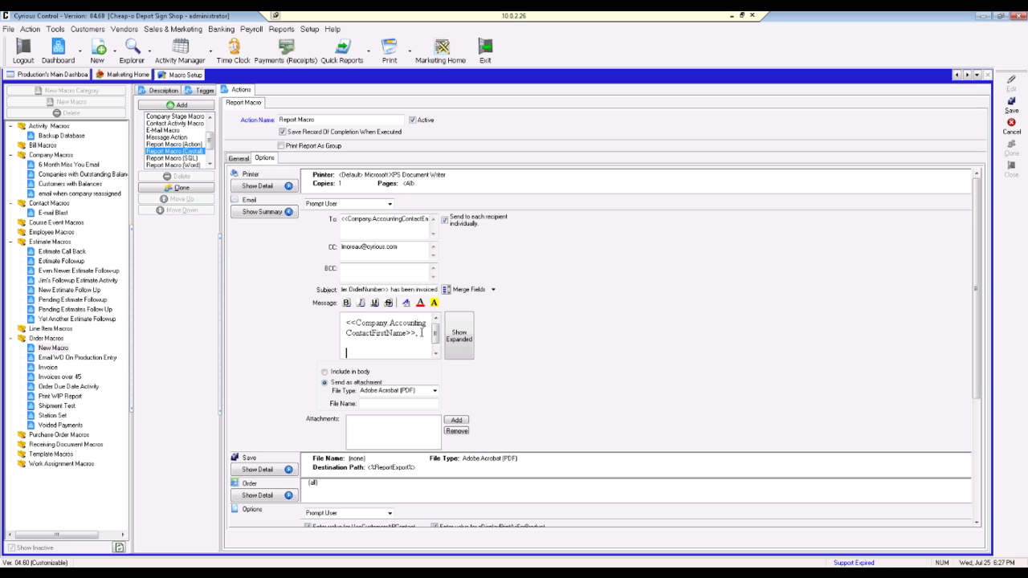
Step: Add 'Please see the attached invoice for order #' followed by the Order.OrderNumber merge field
text(Please see the attached invo)
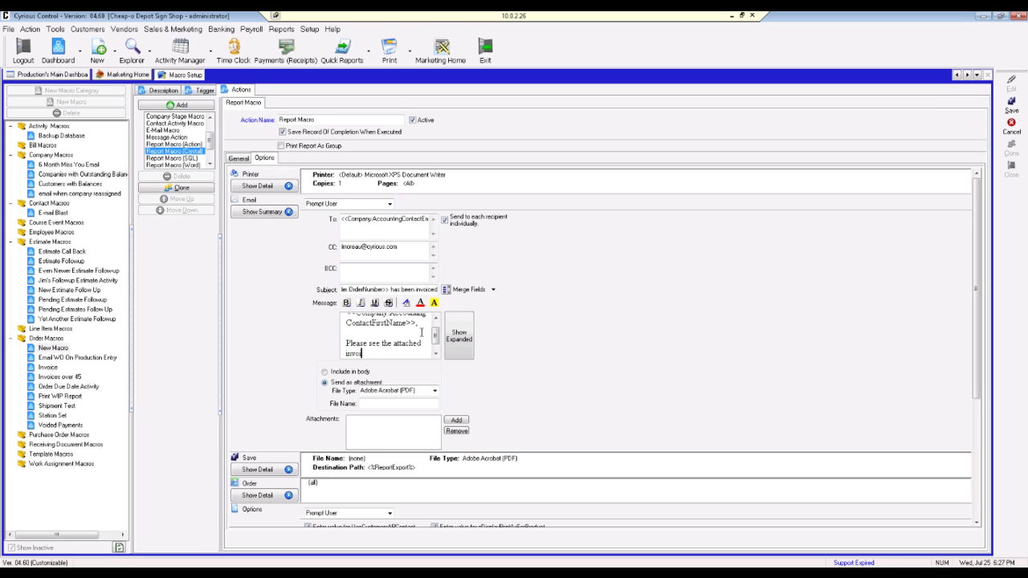
text(ice for order #)
click(494, 290)
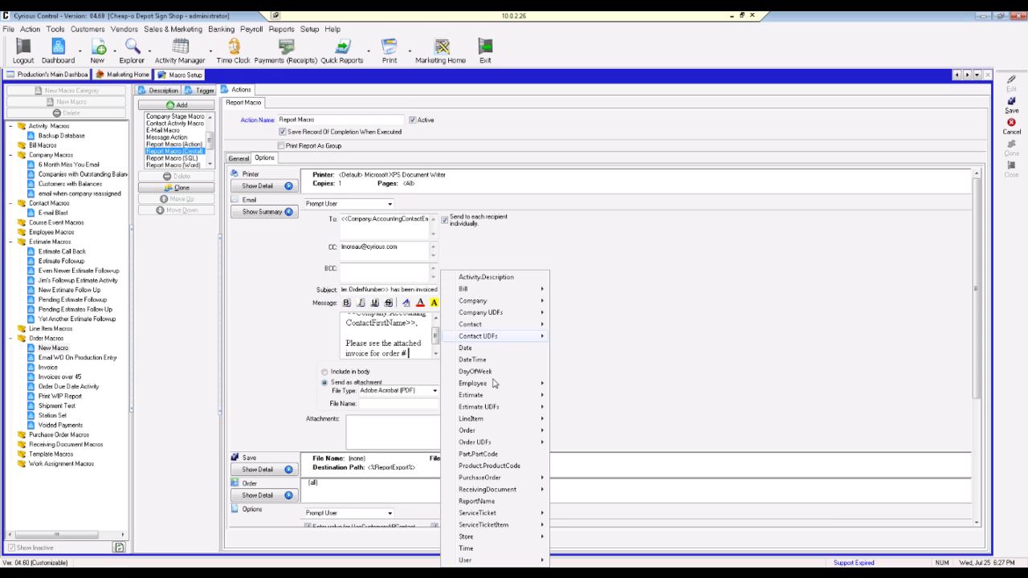
mouse_move(541, 443)
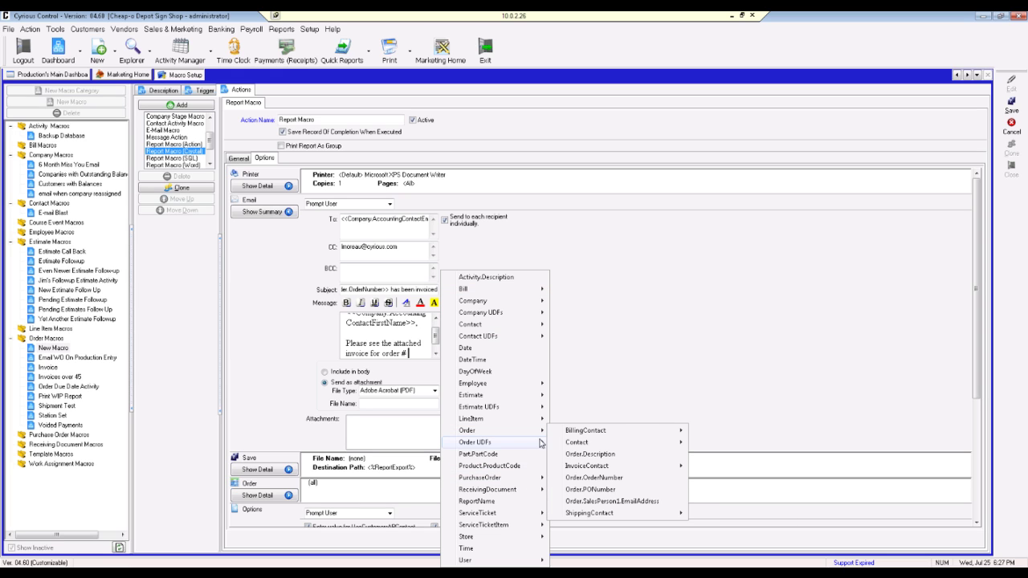
click(594, 477)
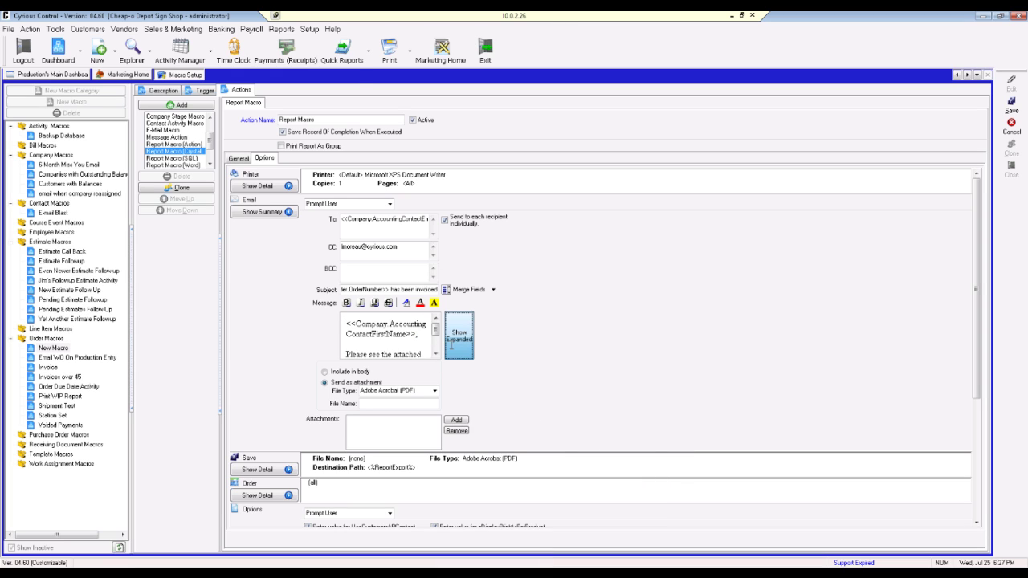
click(451, 346)
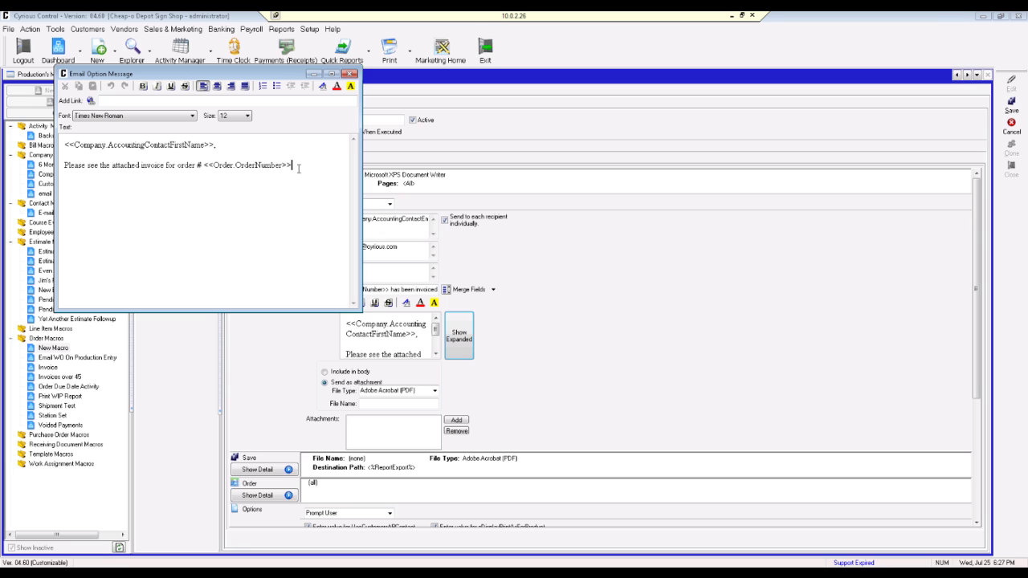
Step: Finish the message with a period and a 'Thanks, Accounts Receivable' sign-off, then close the editor
text(.)
key(Return)
text(Thanks,)
key(Return)
text(Accounts Receivable)
click(350, 74)
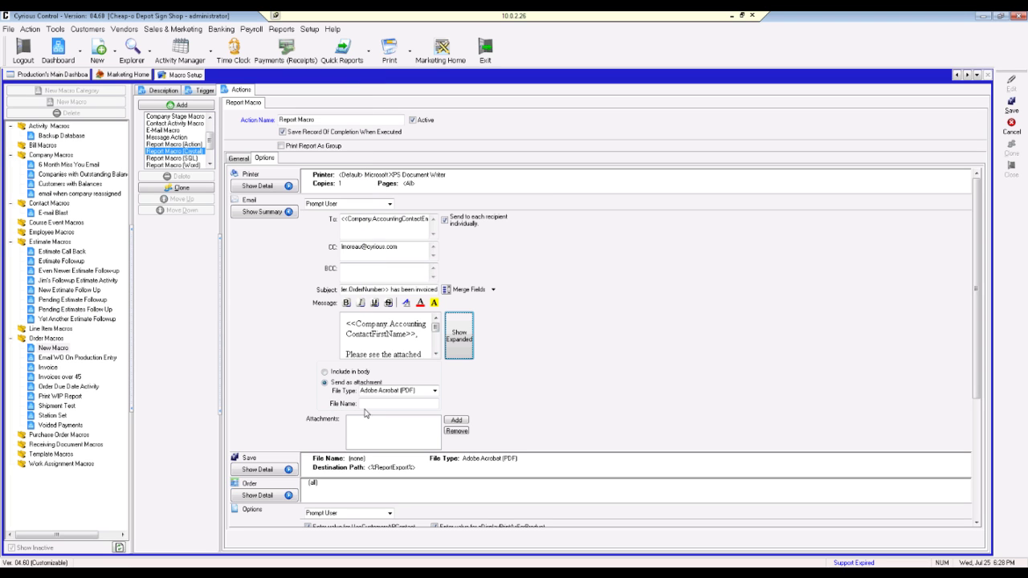
Step: Name the PDF attachment 'Order <<Order.OrderNumber>> - <<Order.Description>>.pdf' using merge fields, then show the summary
click(366, 404)
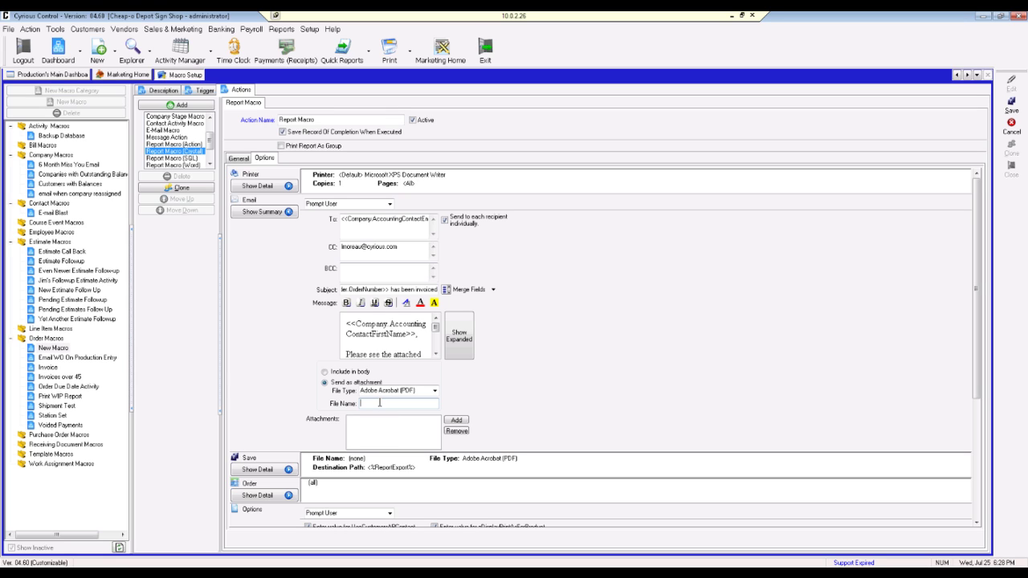
text(Order)
click(493, 290)
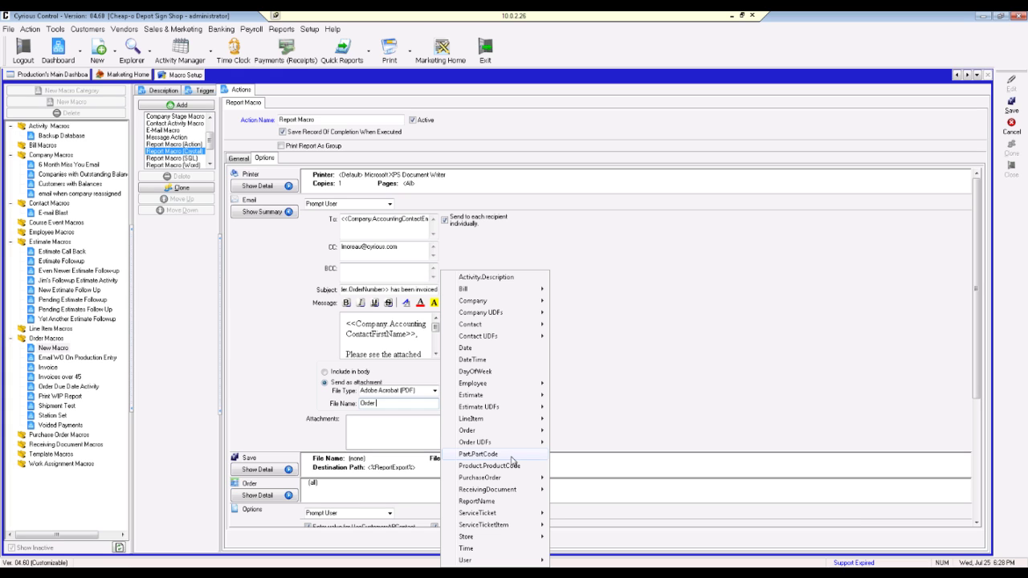
mouse_move(514, 435)
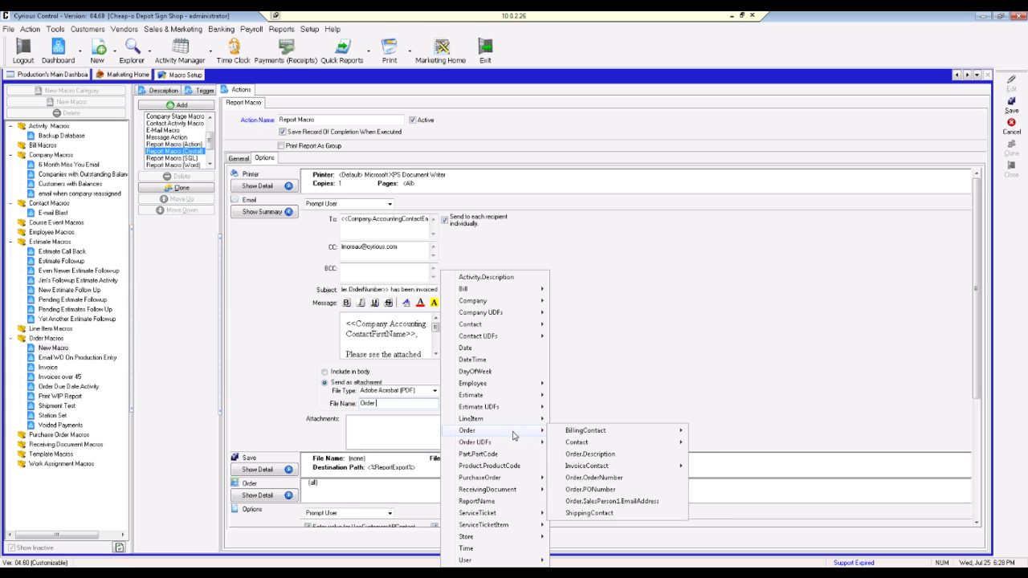
click(592, 478)
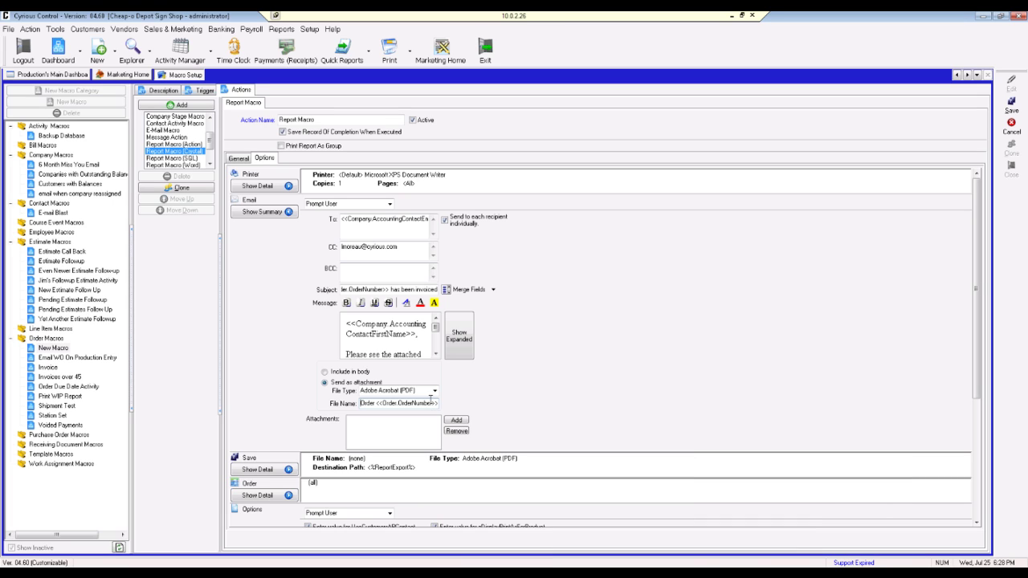
text(.pdf)
text(-)
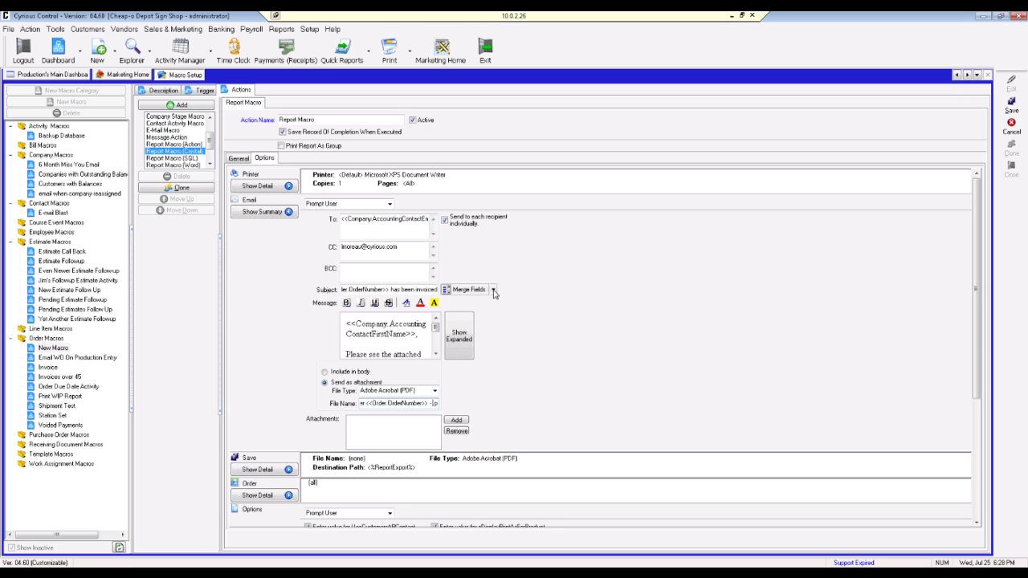
click(494, 290)
mouse_move(507, 436)
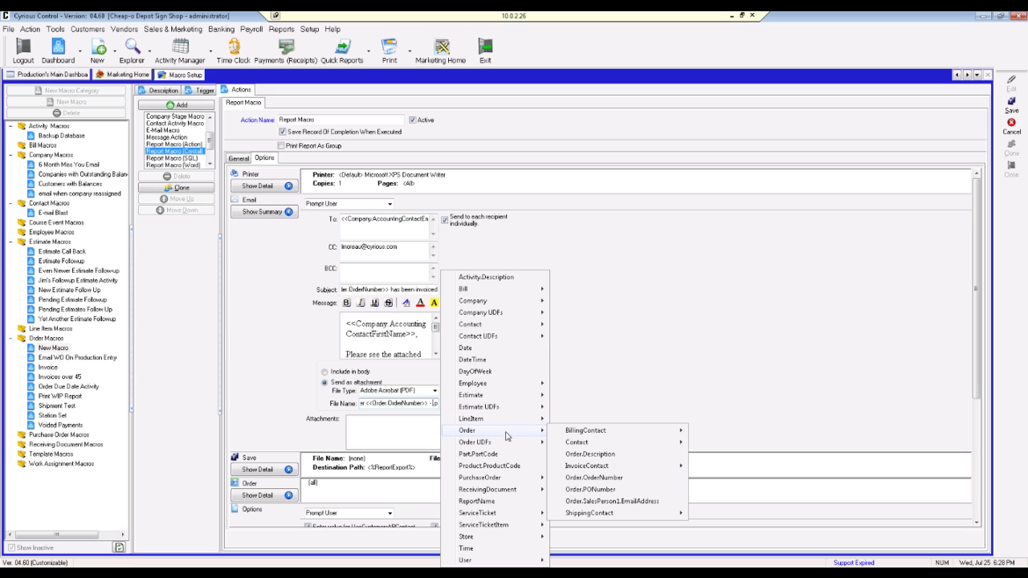
click(610, 456)
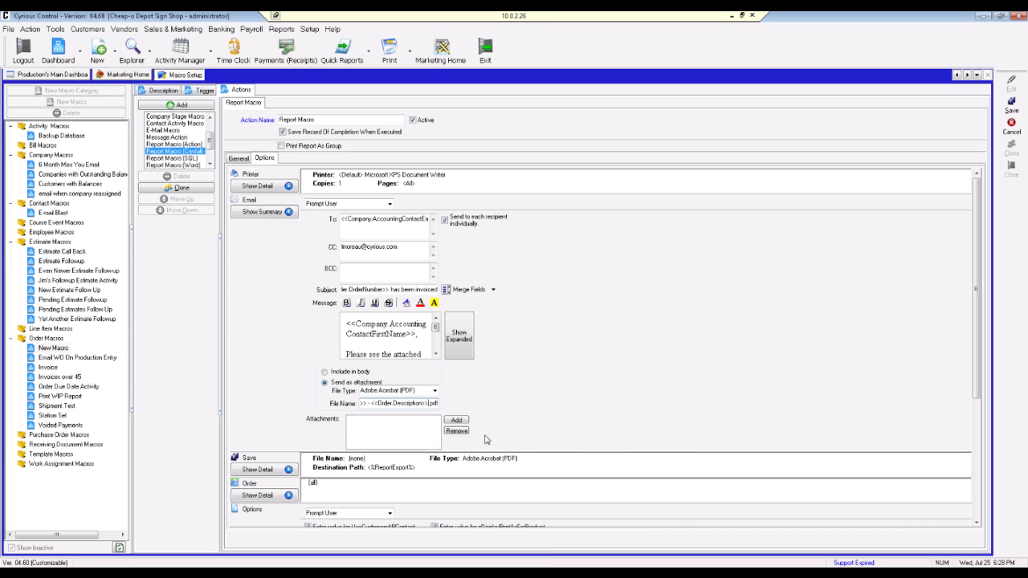
click(289, 217)
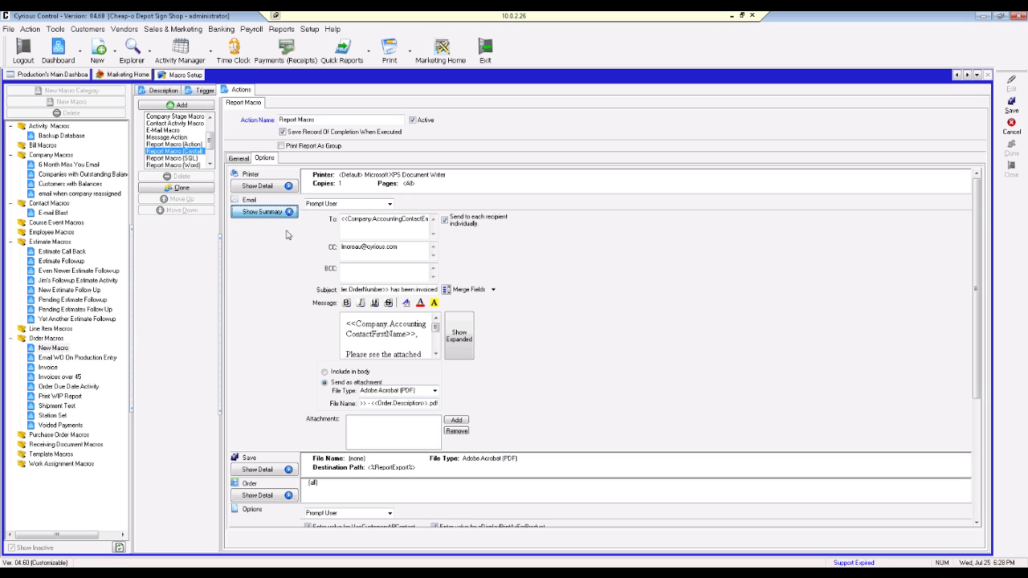
Step: Turn off parts, signature block, images, line item taxes, shipping address and split taxes, then save the action
click(282, 222)
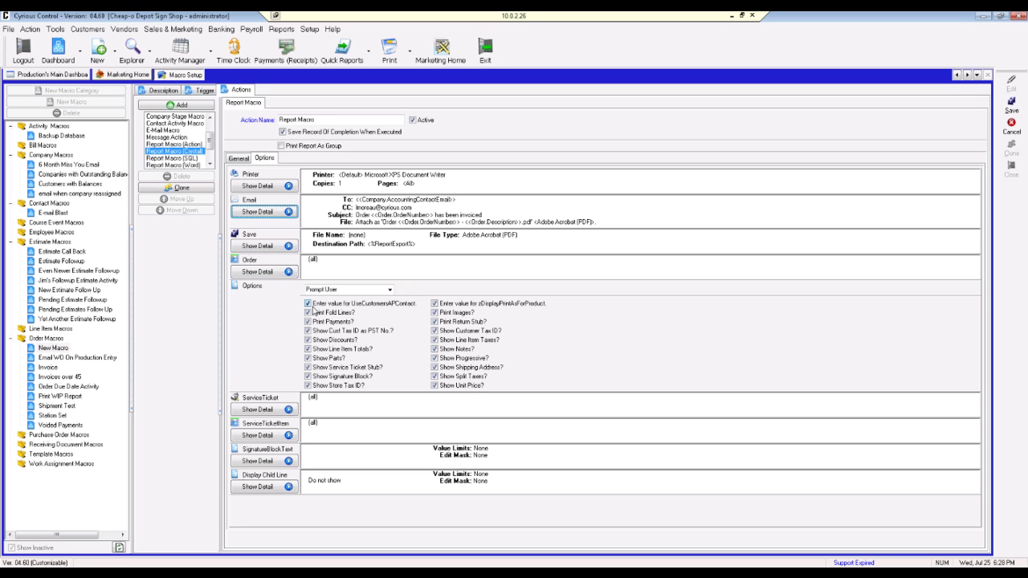
click(308, 358)
click(307, 376)
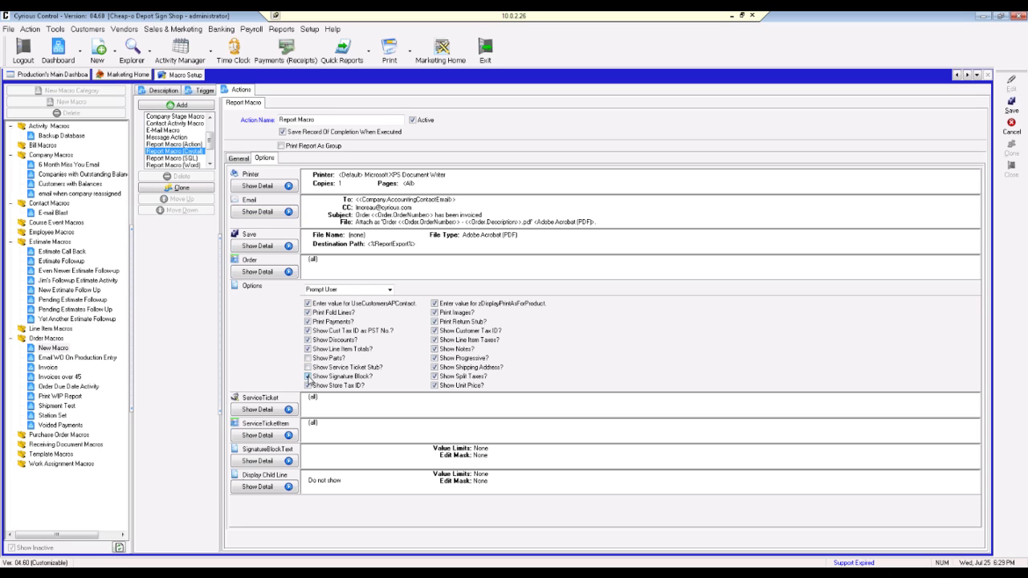
click(438, 314)
click(435, 341)
click(434, 367)
click(434, 375)
click(997, 107)
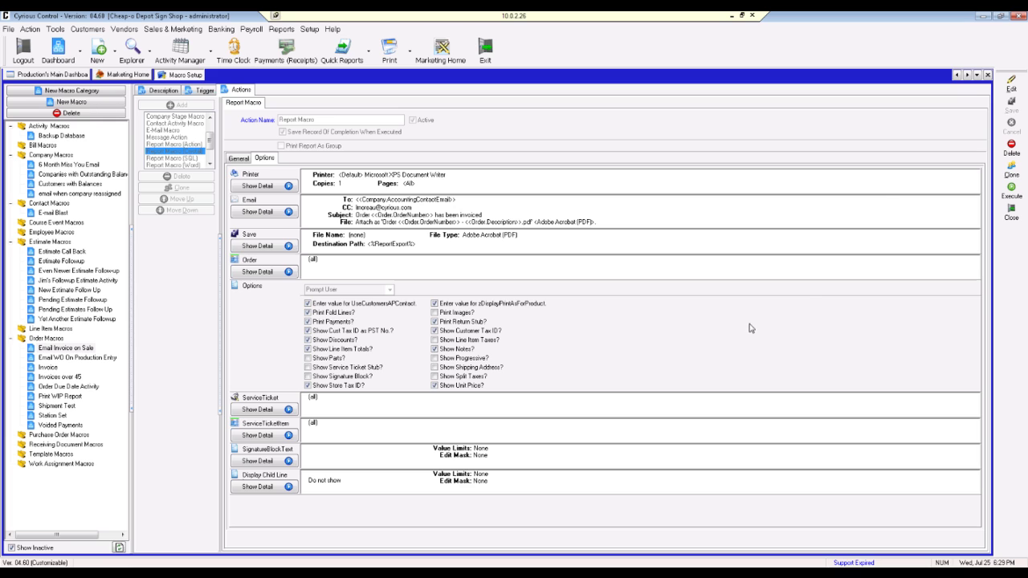
Step: Show the macro's trigger page, set to run when Order Status Changes To Sale
click(206, 91)
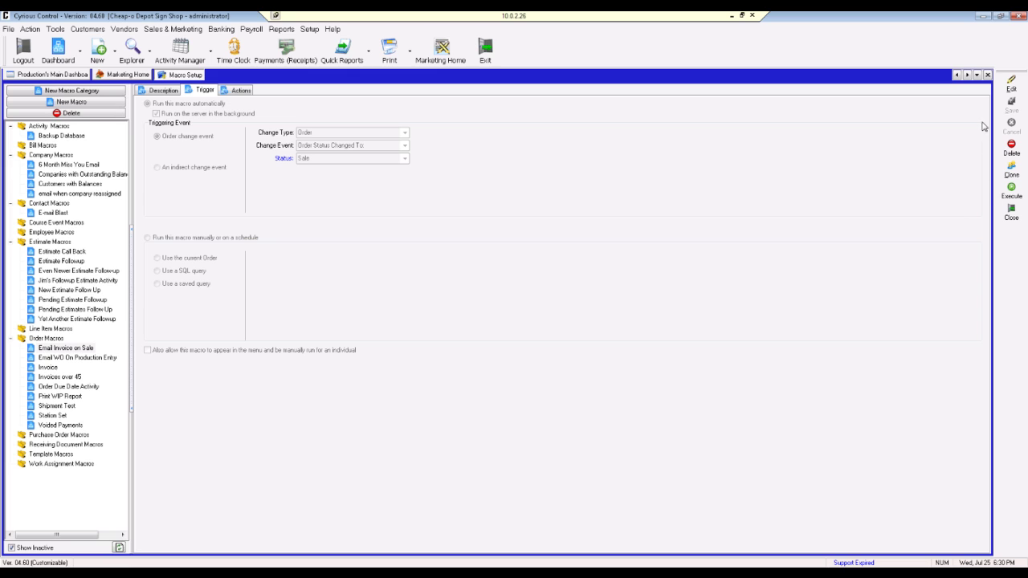
Step: Let the macro also appear in the menu for manual runs, save it, and open the orders explorer
click(1011, 84)
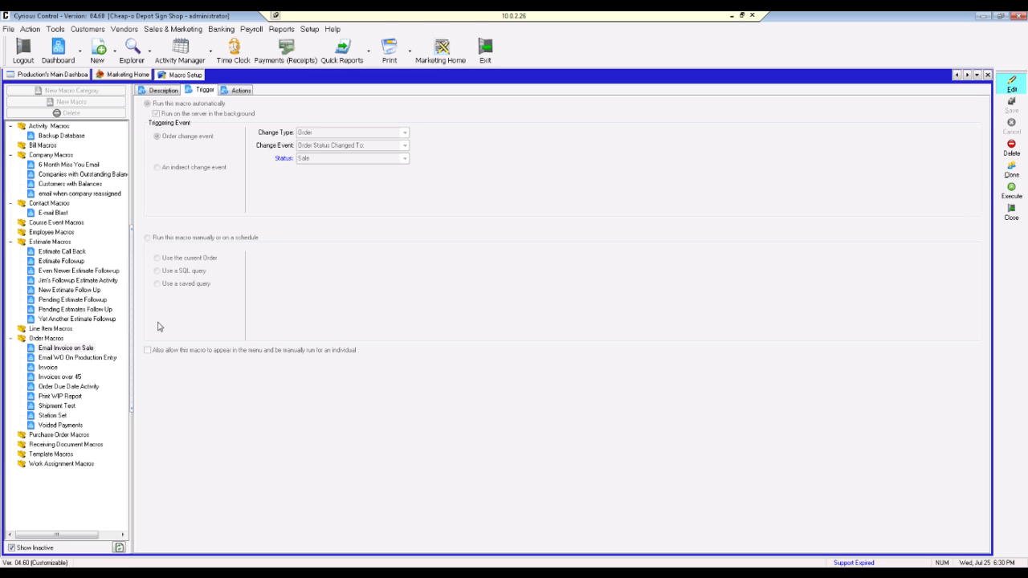
click(148, 350)
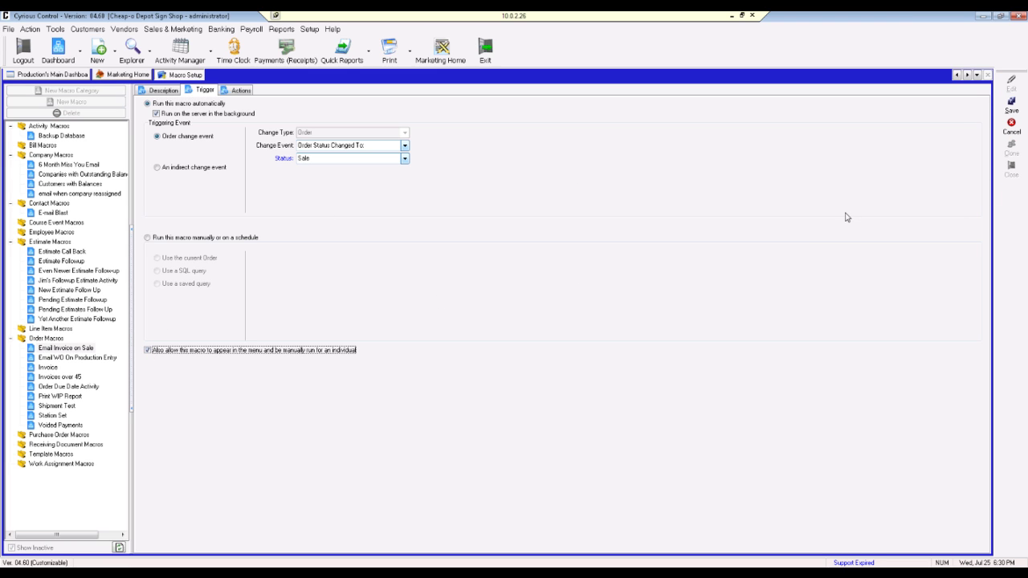
click(1011, 105)
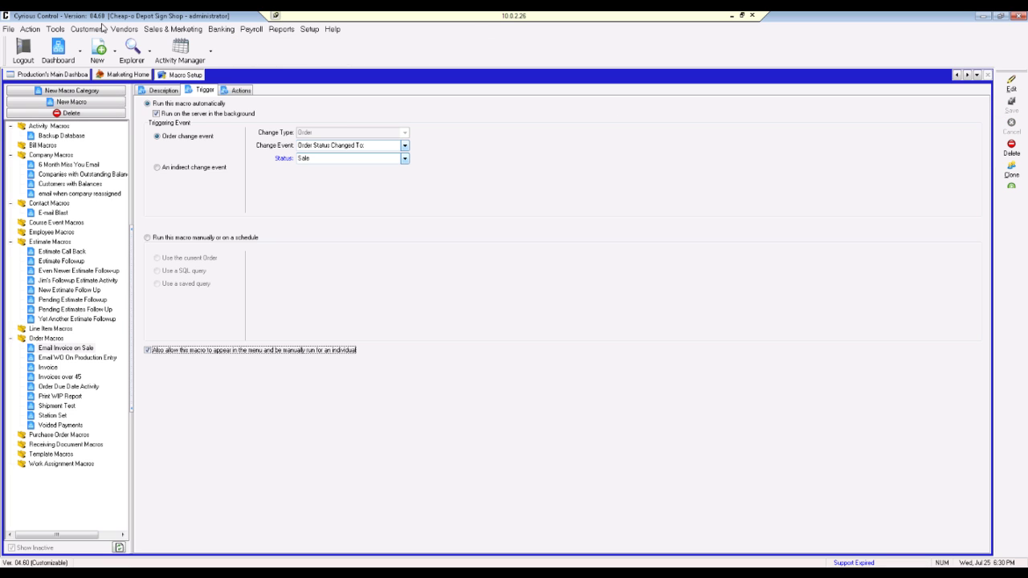
click(150, 51)
click(187, 61)
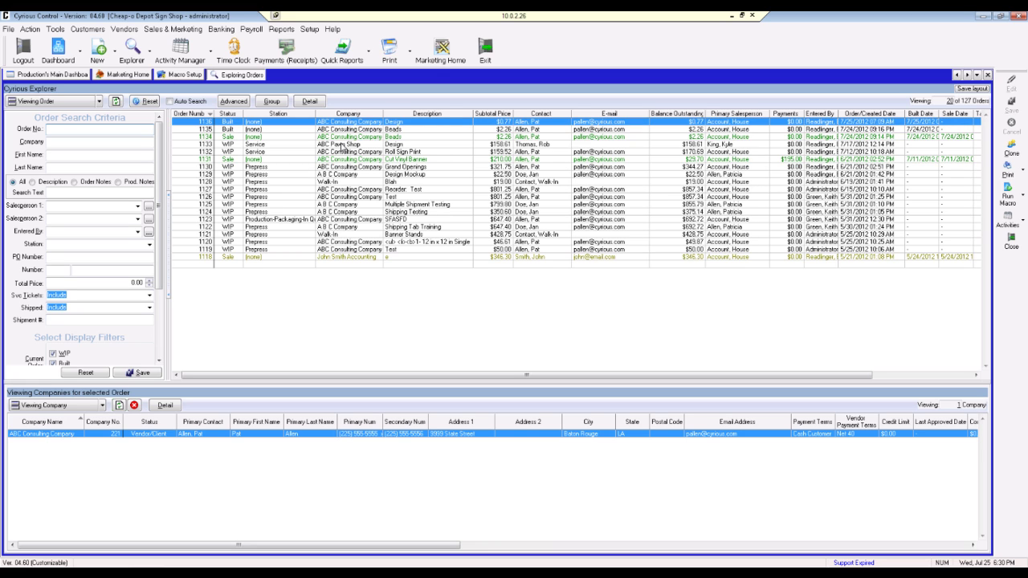
Step: Open order 1133 for ABC Pawn Shop, check its Run Macro list, then return to Macro Setup
click(343, 145)
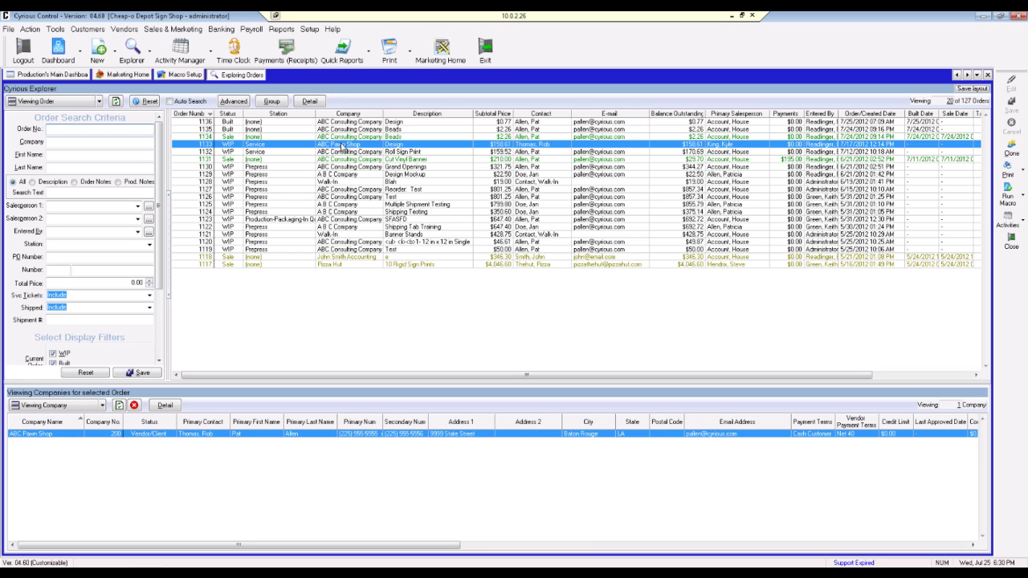
double_click(343, 145)
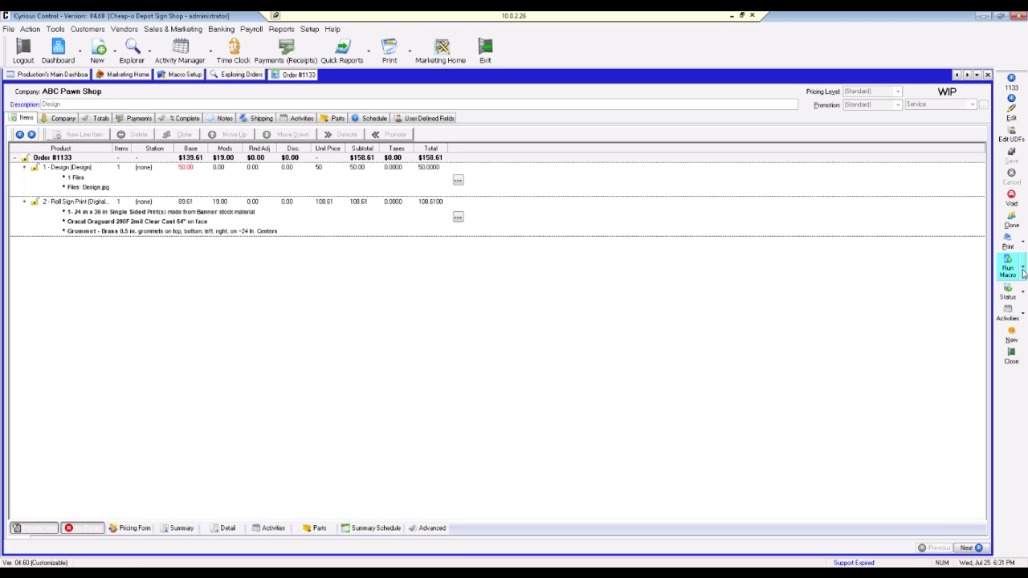
click(1023, 270)
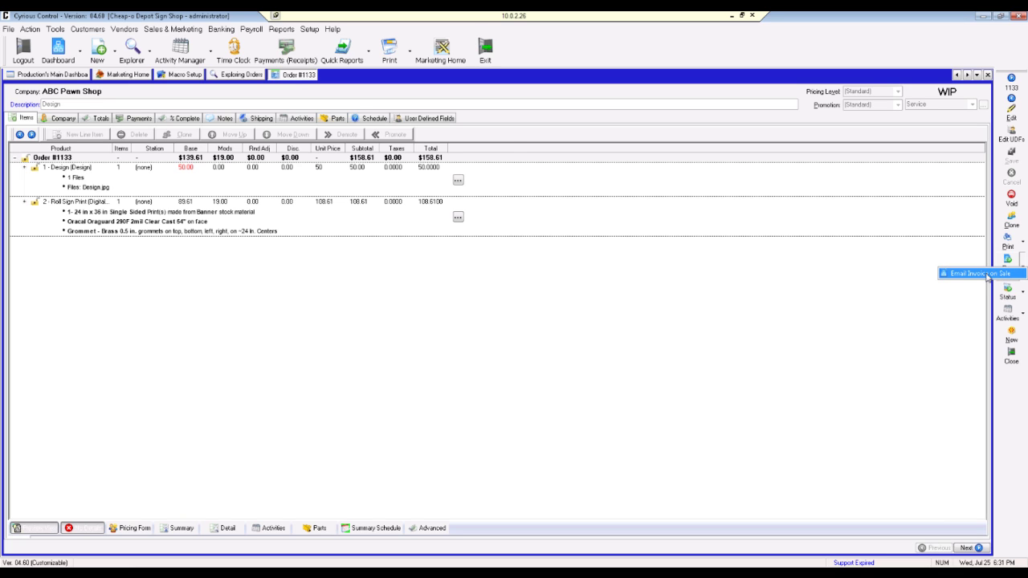
click(194, 79)
click(195, 79)
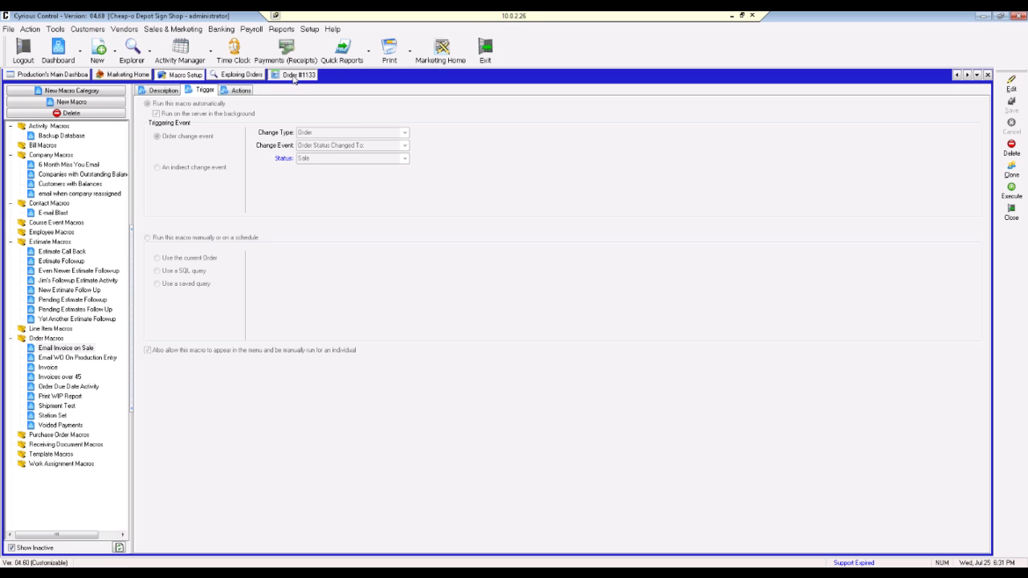
Step: Recheck Run Macro on order #1133, then close the order, Exploring Orders and Macro Setup tabs
click(295, 75)
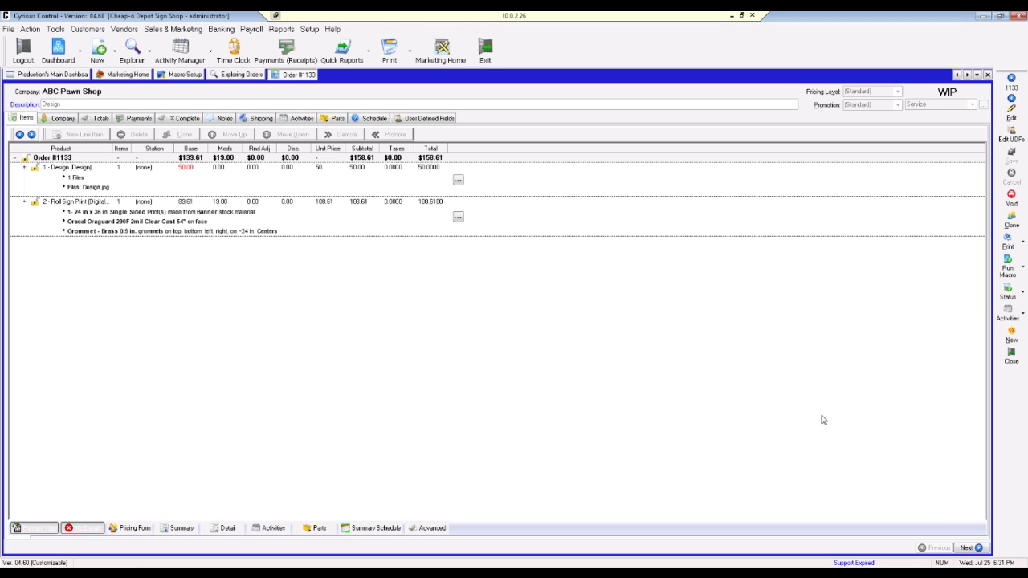
click(1022, 269)
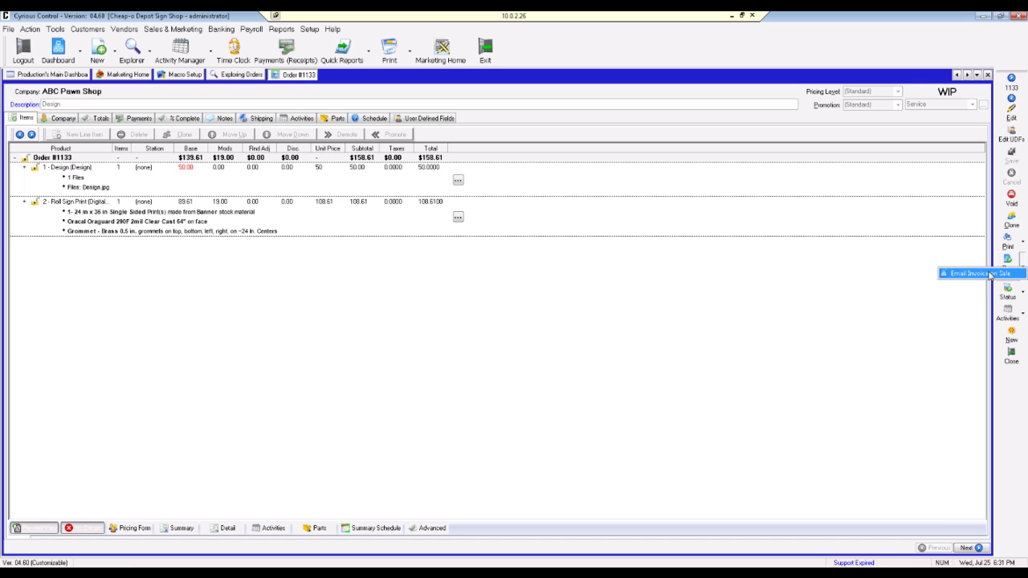
click(888, 229)
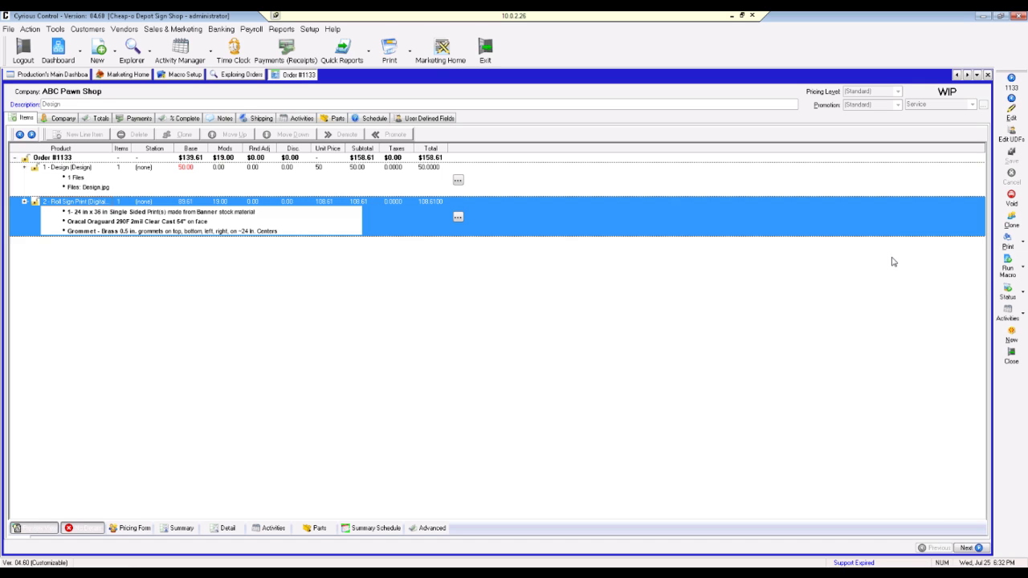
click(988, 75)
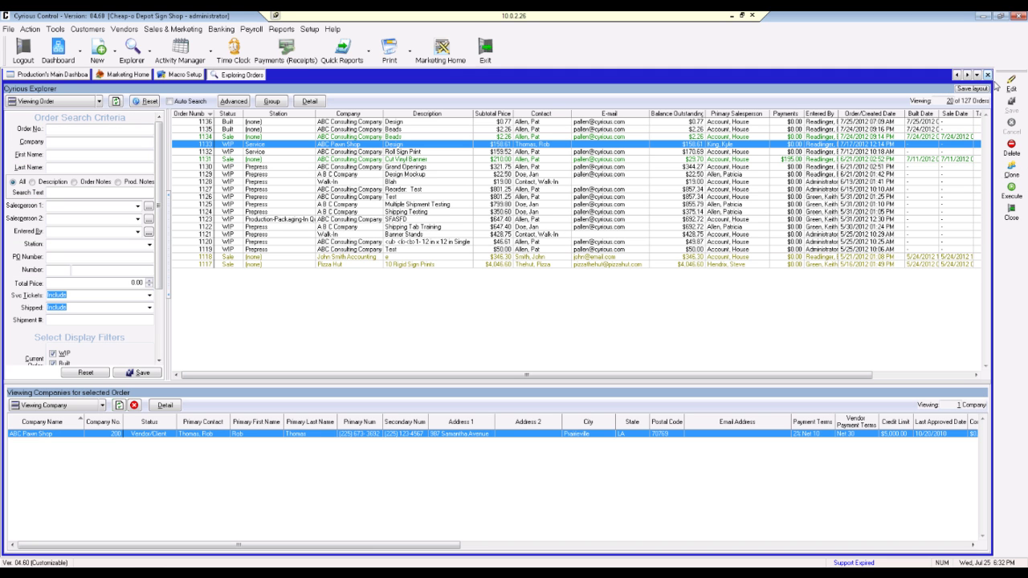
click(988, 74)
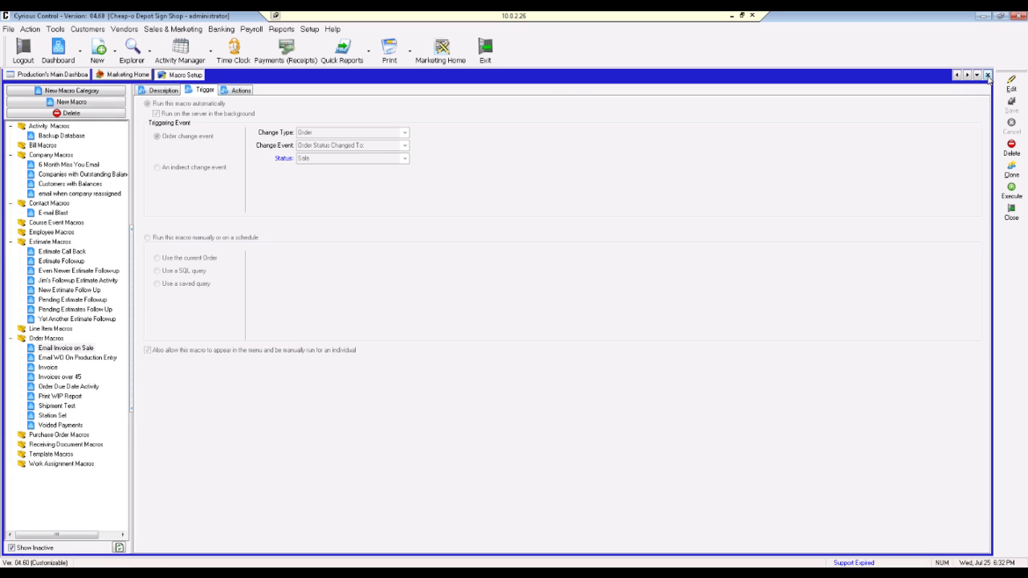
click(988, 75)
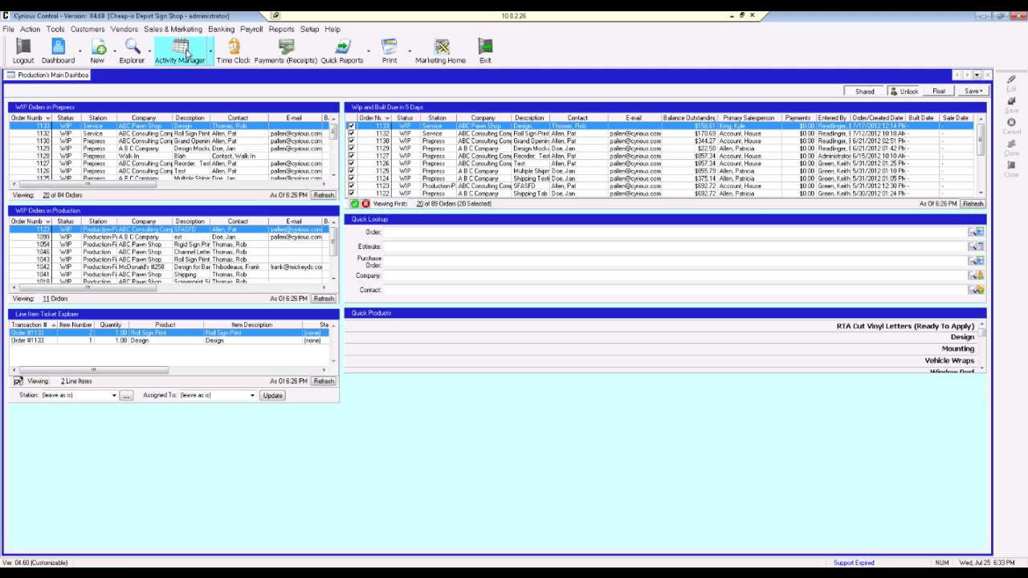
Step: View the Activity Manager calendar, switch to My Calendar, then close that calendar
click(187, 53)
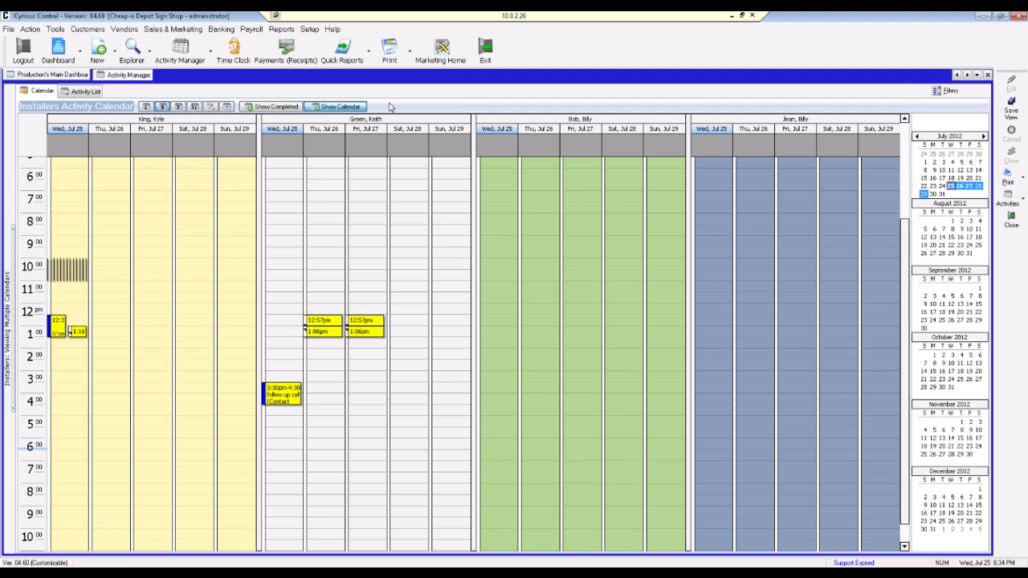
click(211, 52)
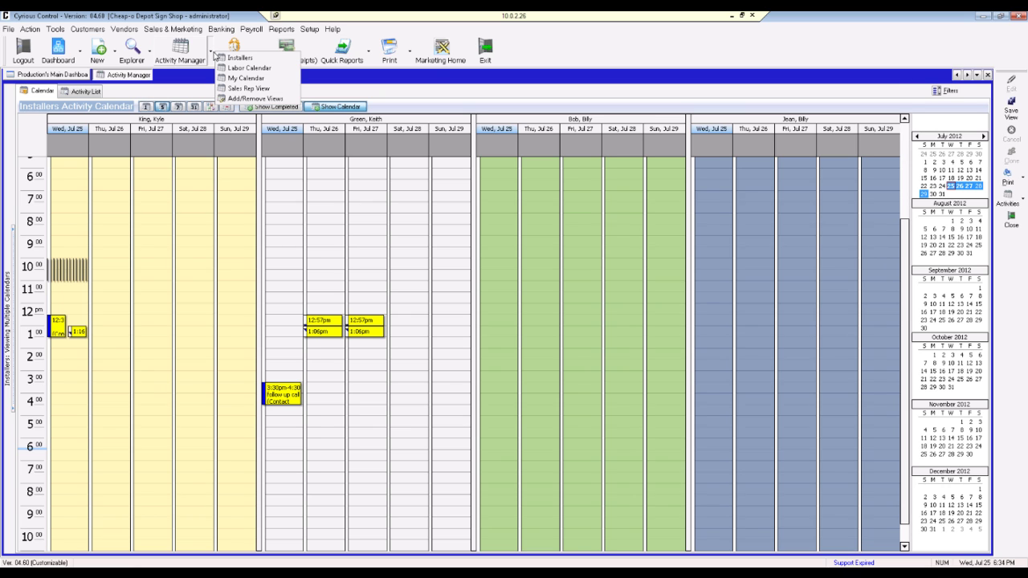
click(251, 74)
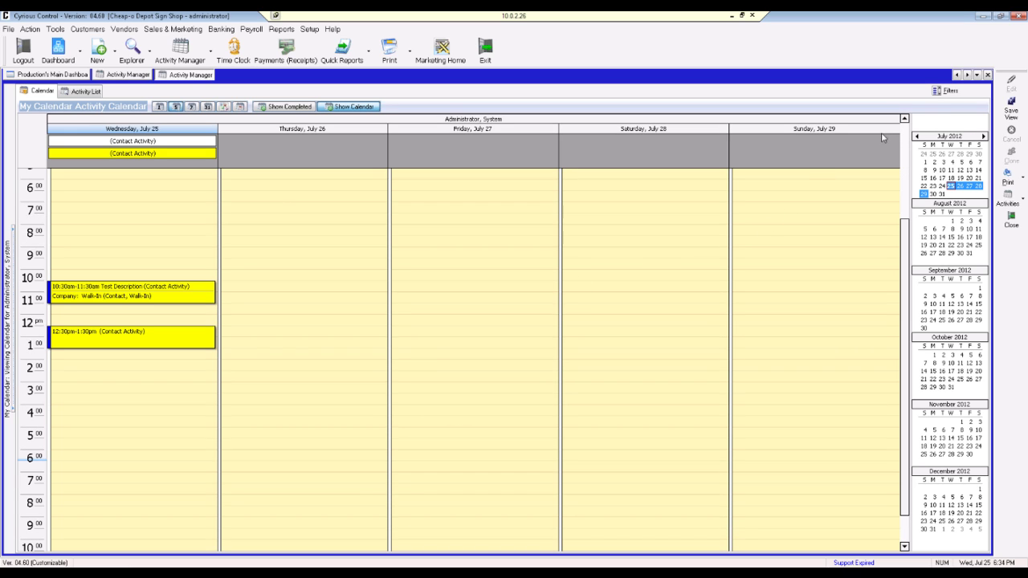
click(988, 75)
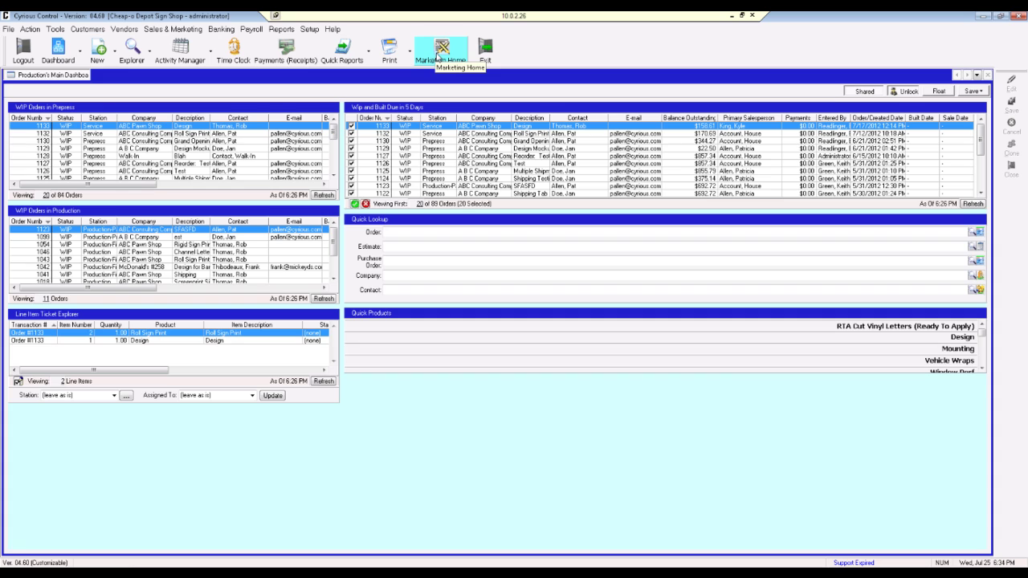
Step: Go to Marketing Home, open Macro Setup, and widen the macro tree pane
click(438, 54)
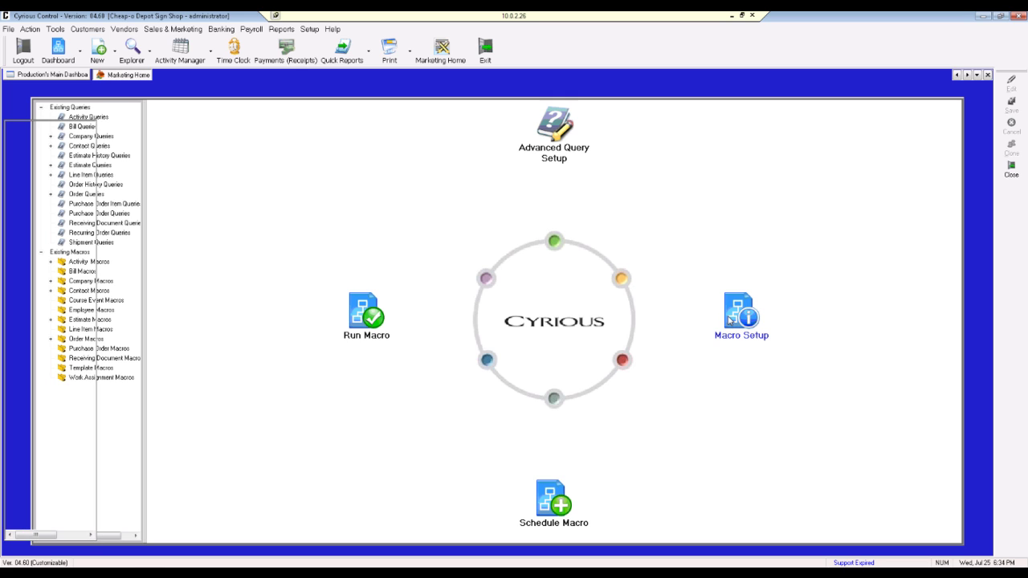
click(730, 320)
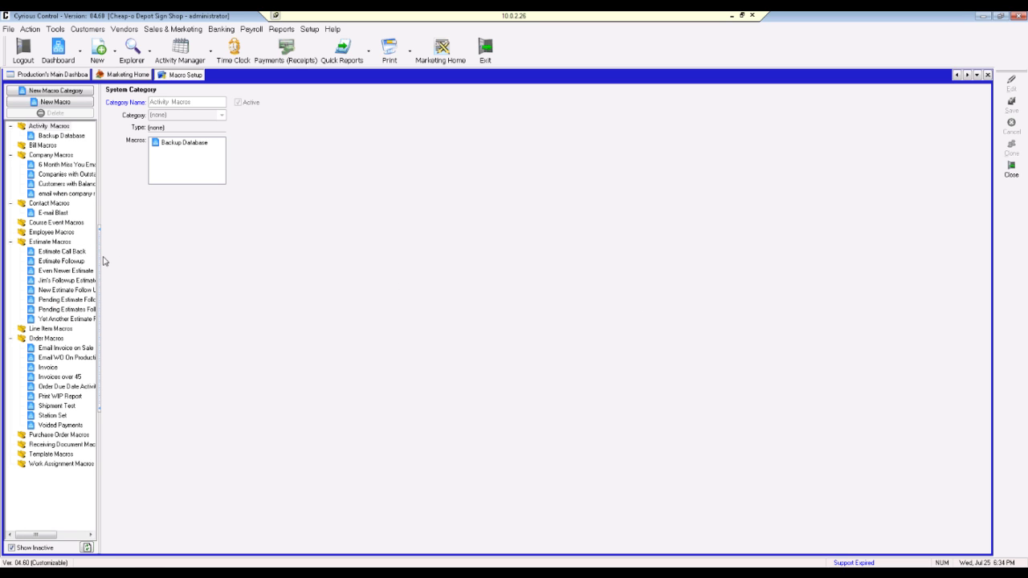
drag(104, 261, 160, 261)
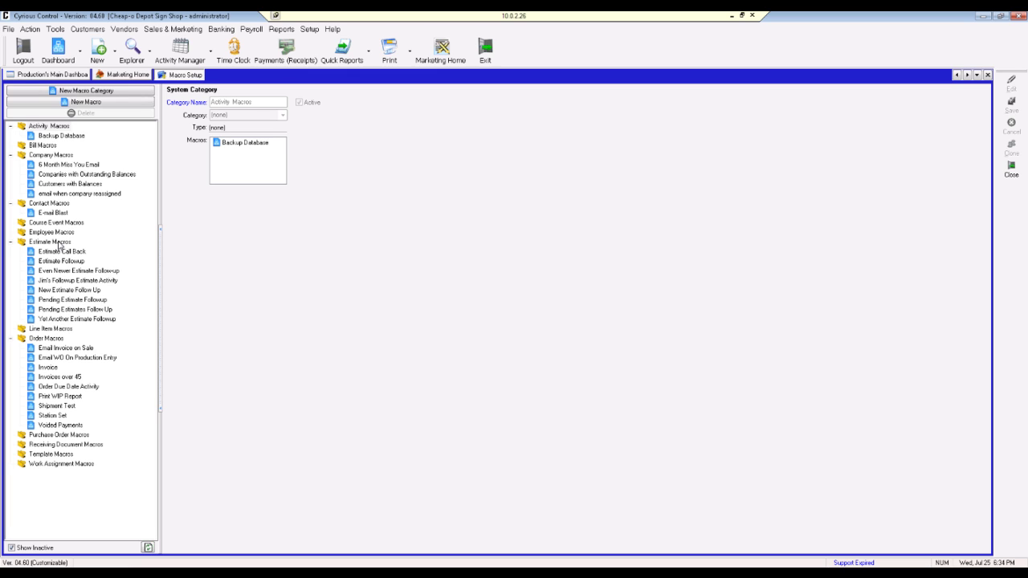
Step: Create a new macro named 'Estimate Followup 2' under Estimate Macros
click(59, 243)
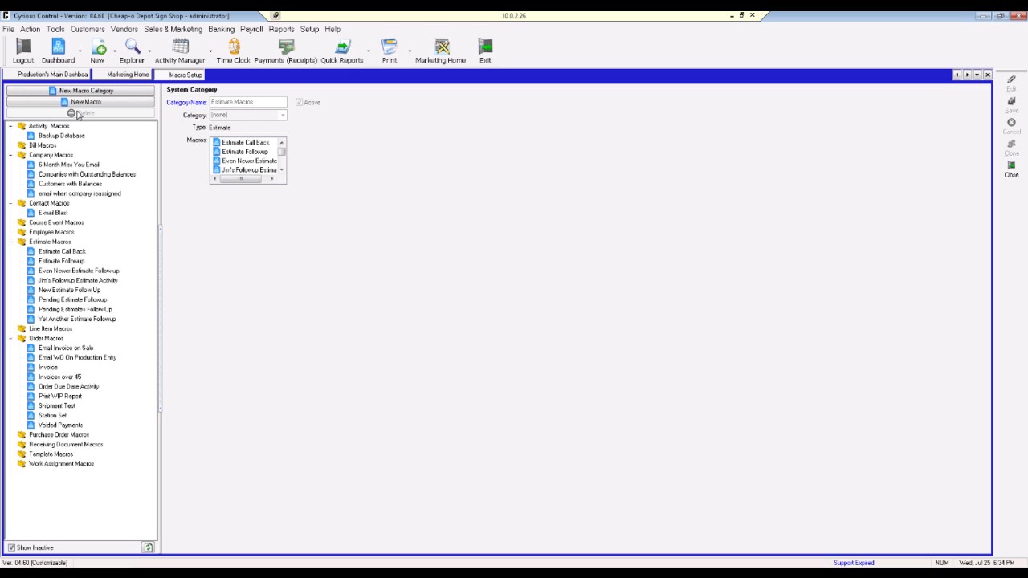
click(85, 105)
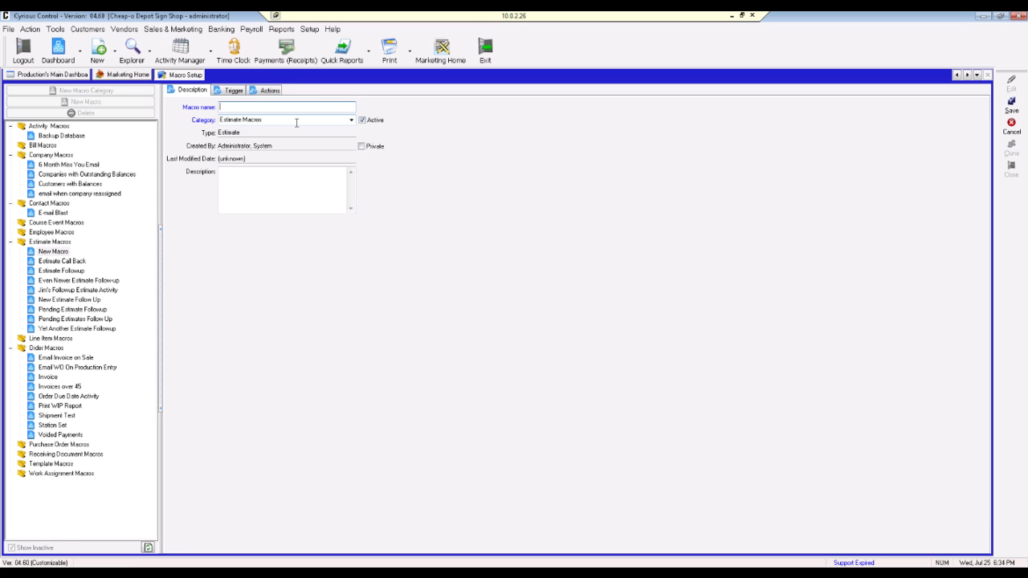
text(Estimate Followup 2)
Step: Describe it as 'Create a contact activity 2 days after an estiamte is created' and view its trigger settings
click(278, 177)
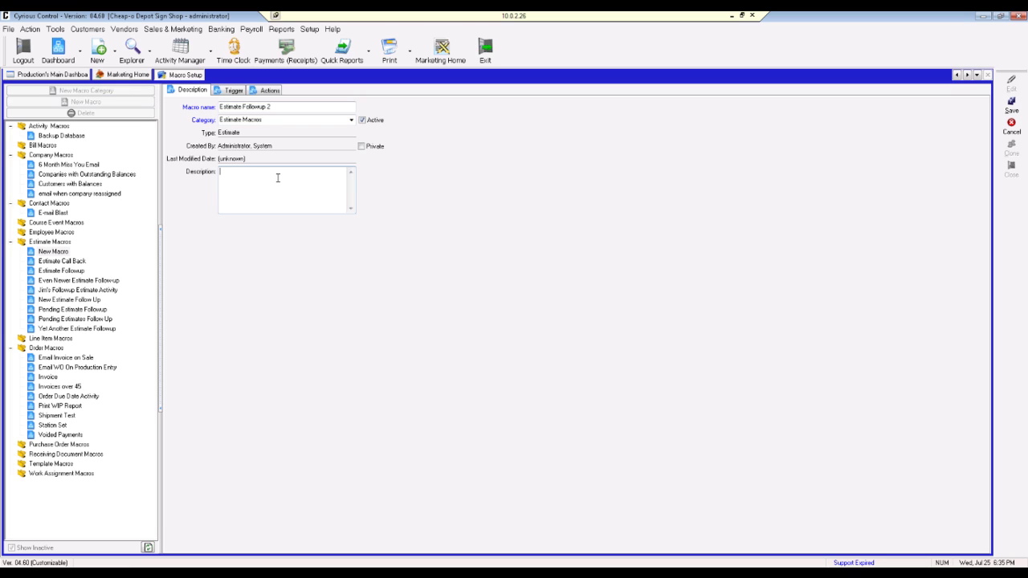
text(Create a contact activity 2 days after an estiamte is created)
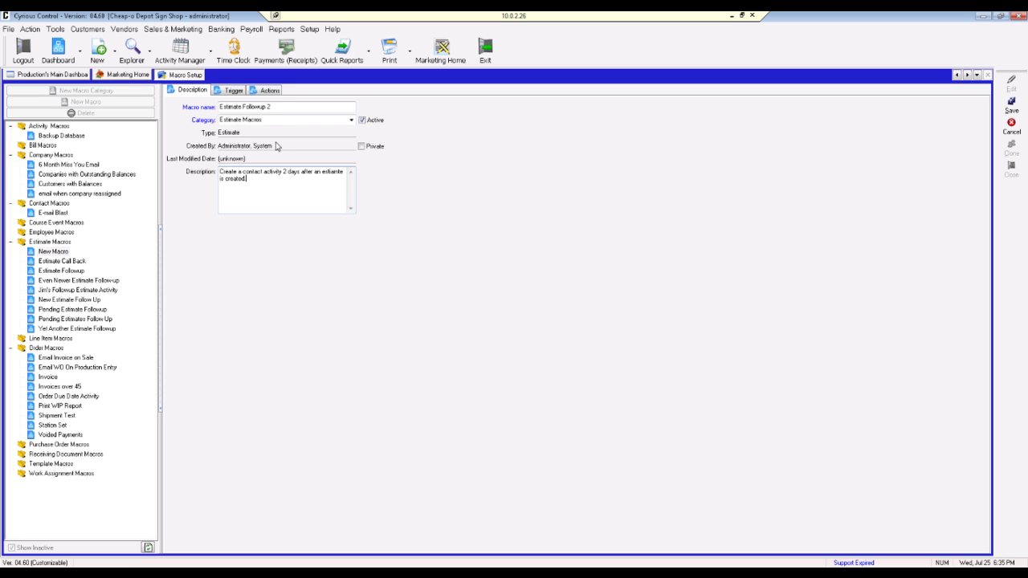
click(233, 91)
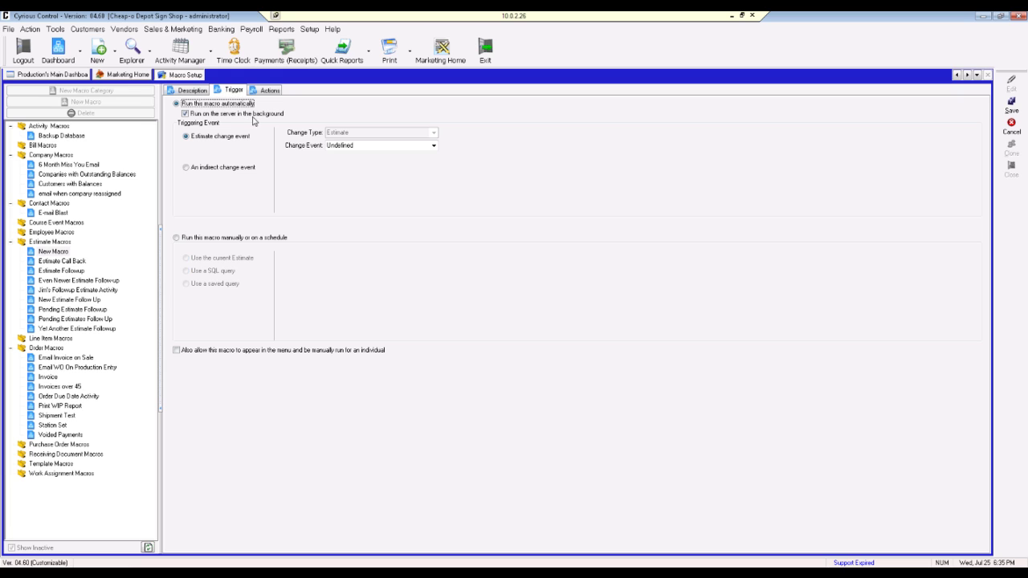
Step: Set the macro's change event trigger to New Estimate
click(434, 149)
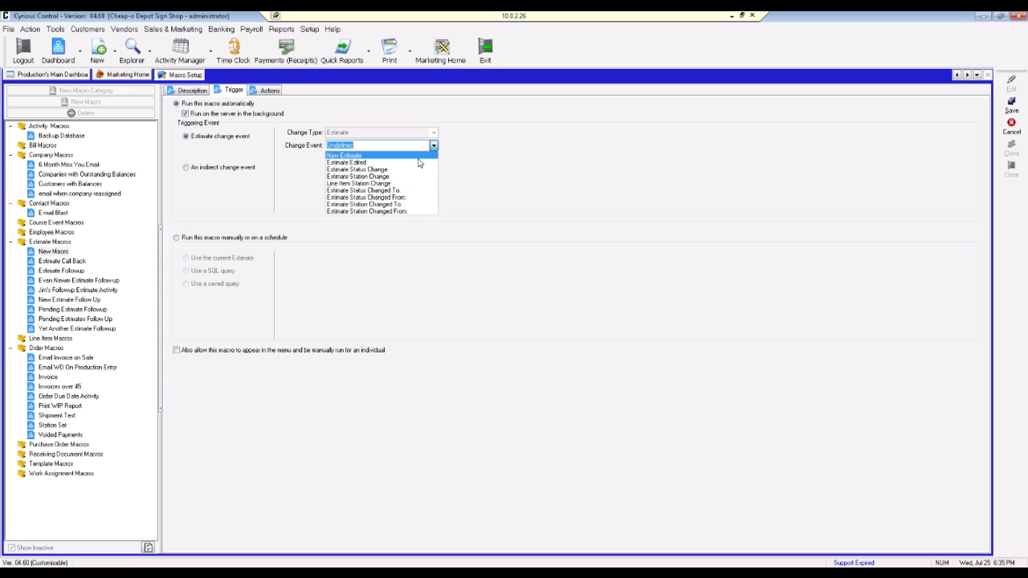
key(Return)
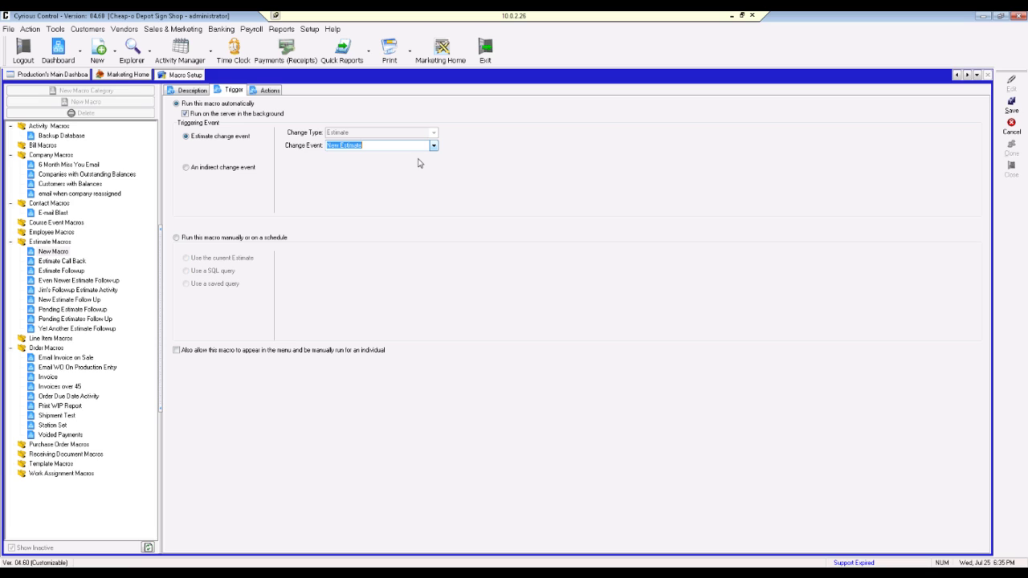
click(177, 350)
Step: Add a Contact Activity Macro action to the macro
click(264, 90)
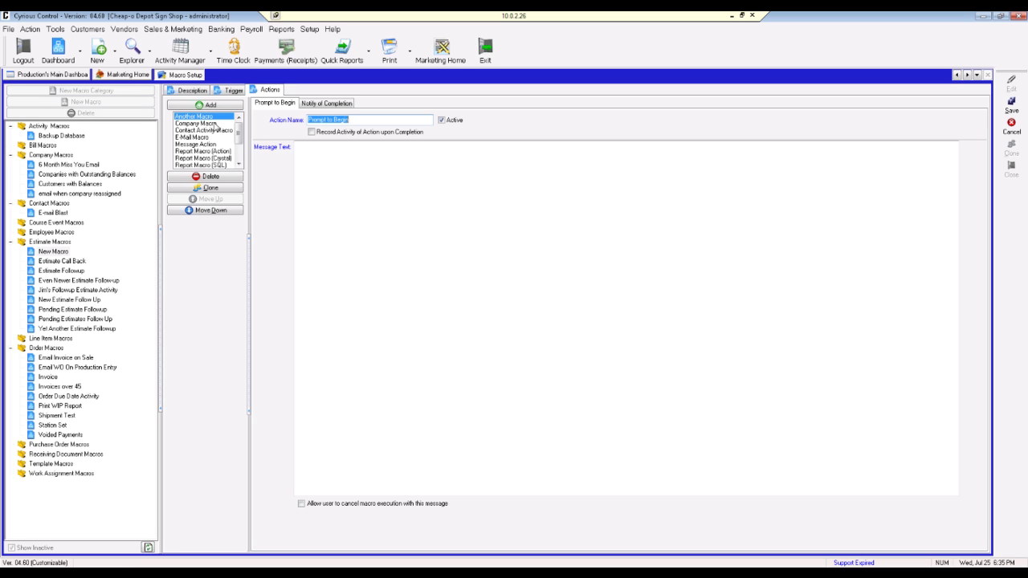
click(210, 131)
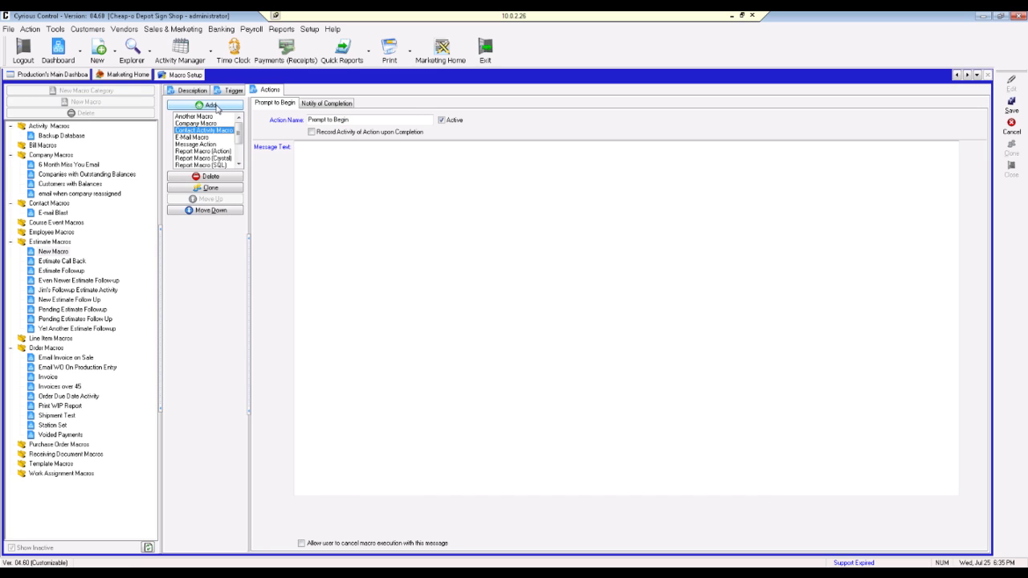
click(217, 106)
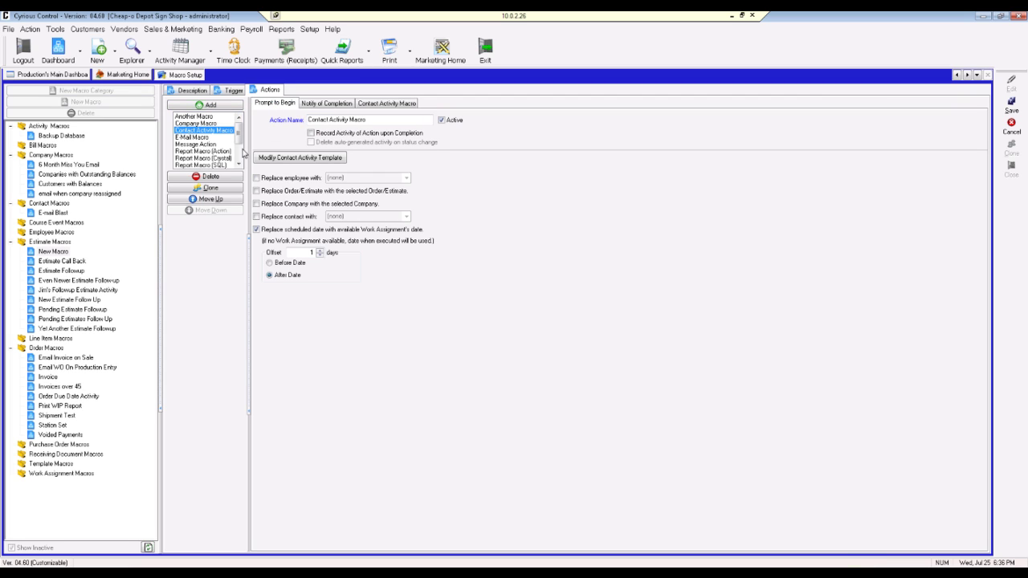
Step: Delete the default Prompt to Begin and Notify of Completion actions, confirming each deletion
click(210, 176)
click(218, 177)
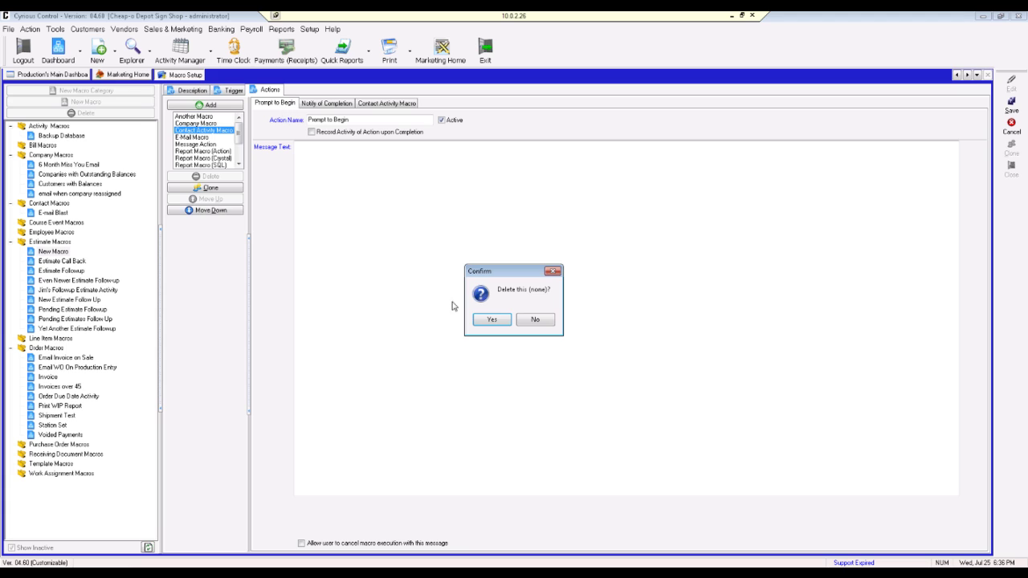
click(475, 322)
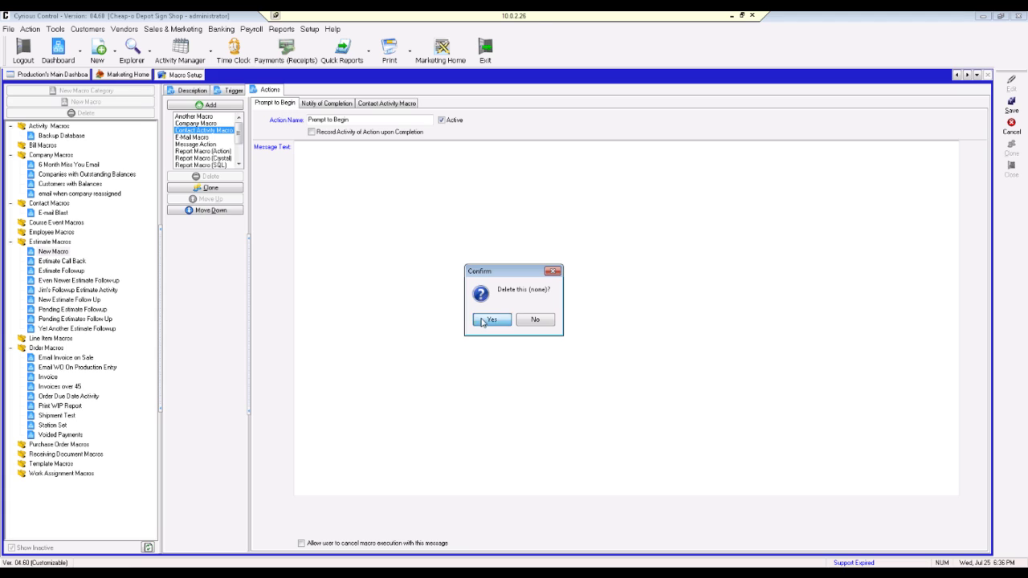
click(288, 105)
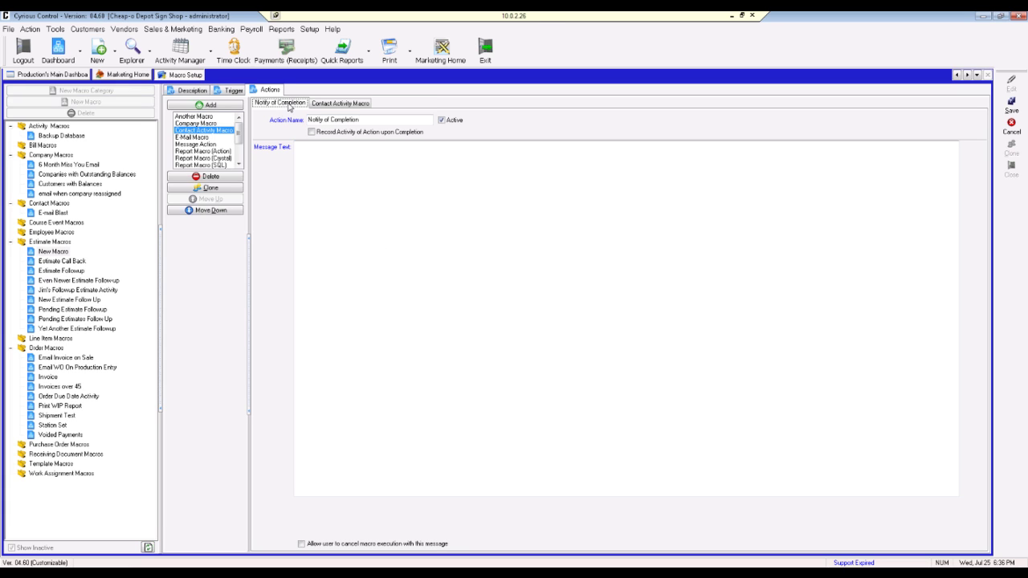
click(215, 176)
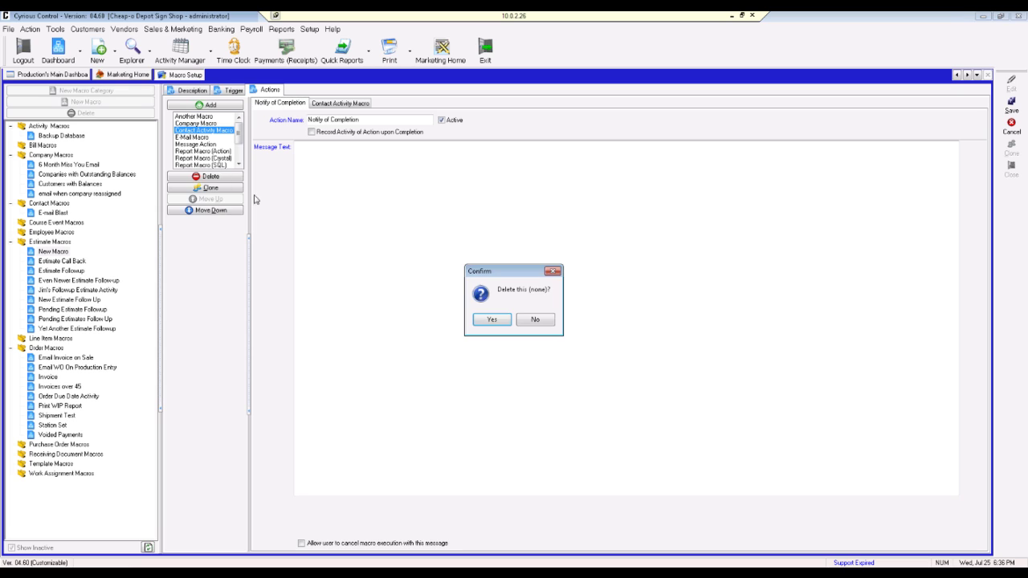
click(482, 321)
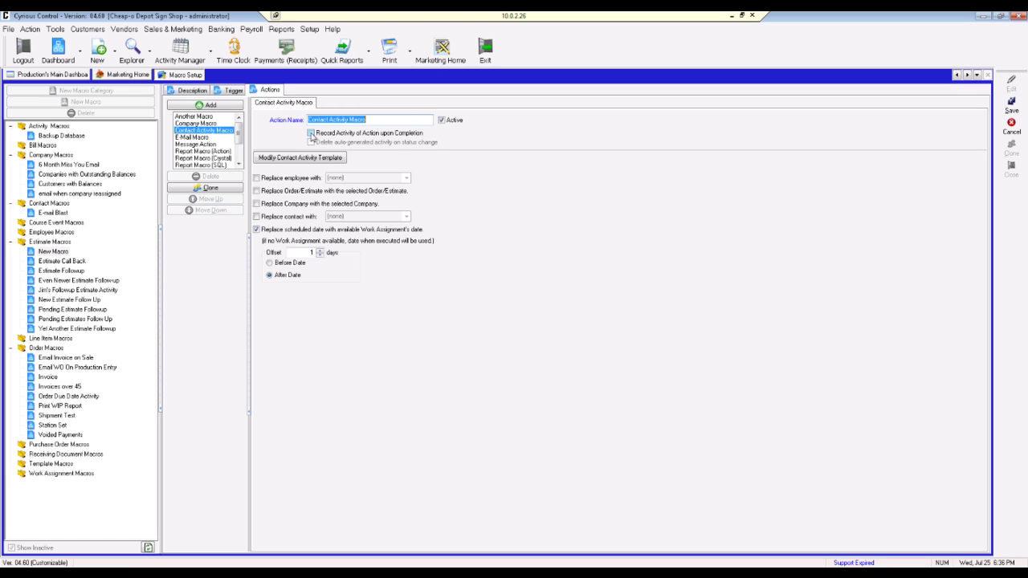
Step: Turn on Record Activity of Action upon Completion and bring up the Contact Activity template for editing
click(311, 134)
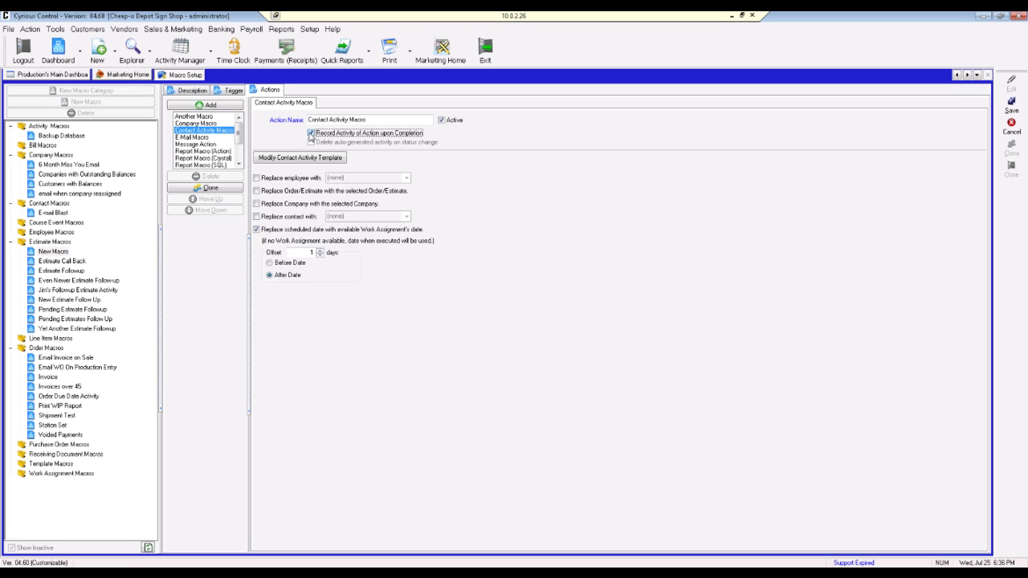
click(298, 159)
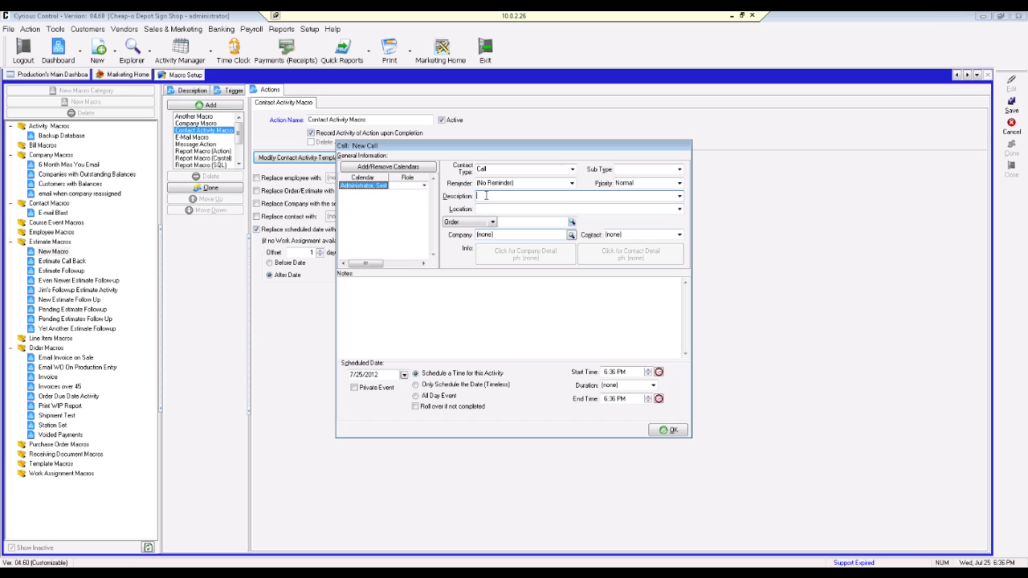
Step: Set the call to a 15 Min reminder, 'Follow-up Calls' description, 8:30 AM start, 30 minutes, rolling over
click(573, 184)
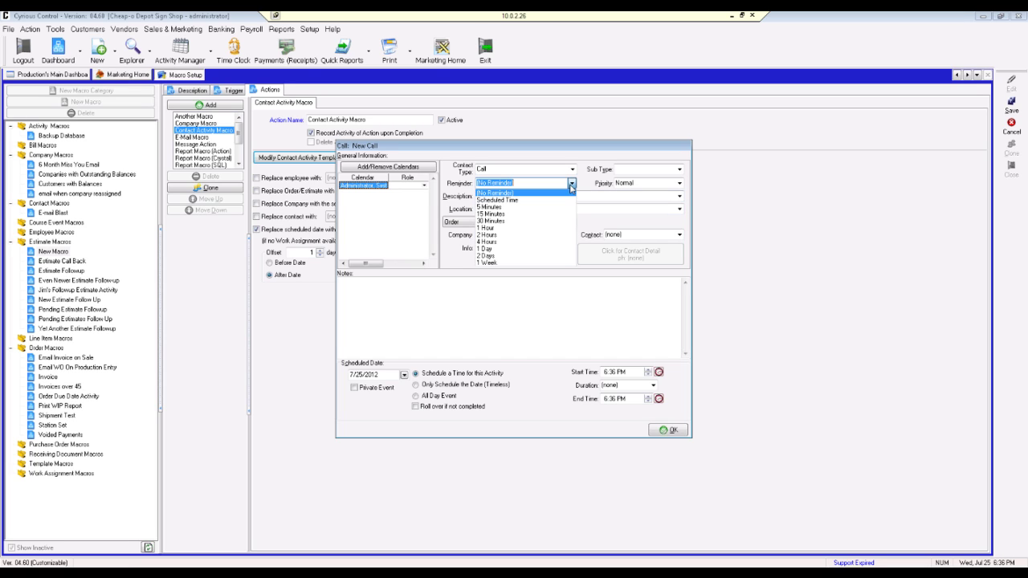
click(543, 214)
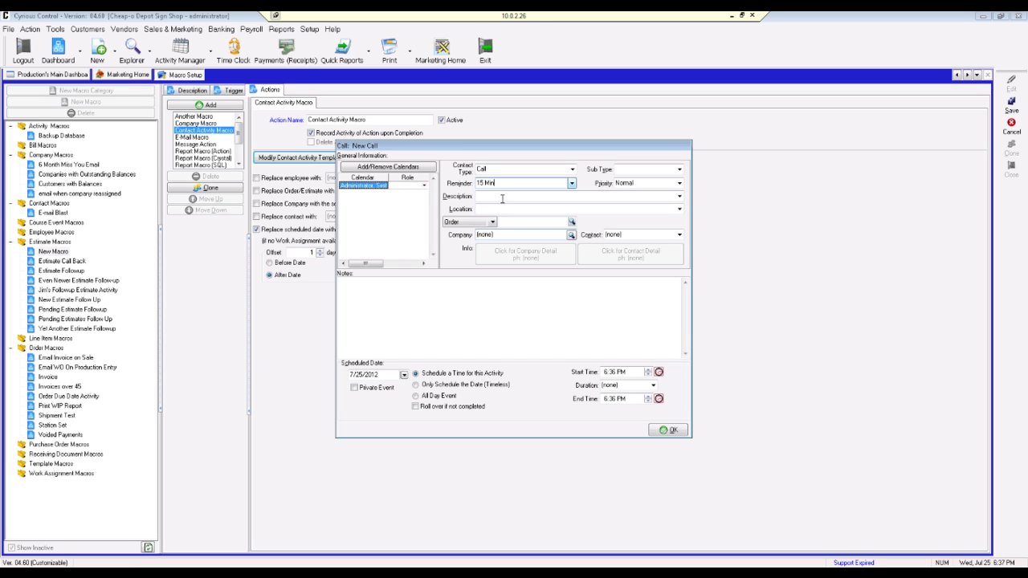
click(497, 196)
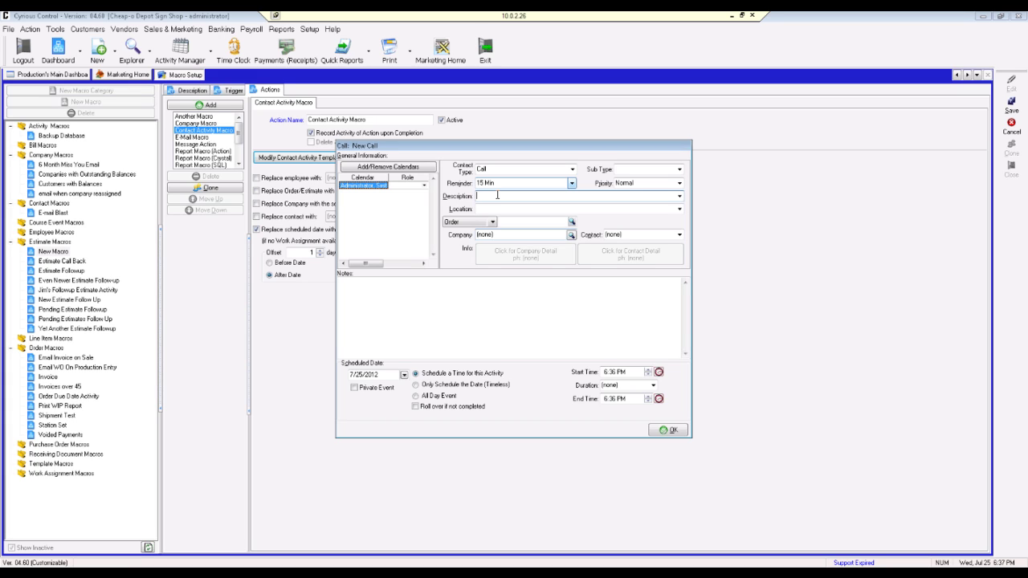
text(Follow-up Calls)
click(658, 372)
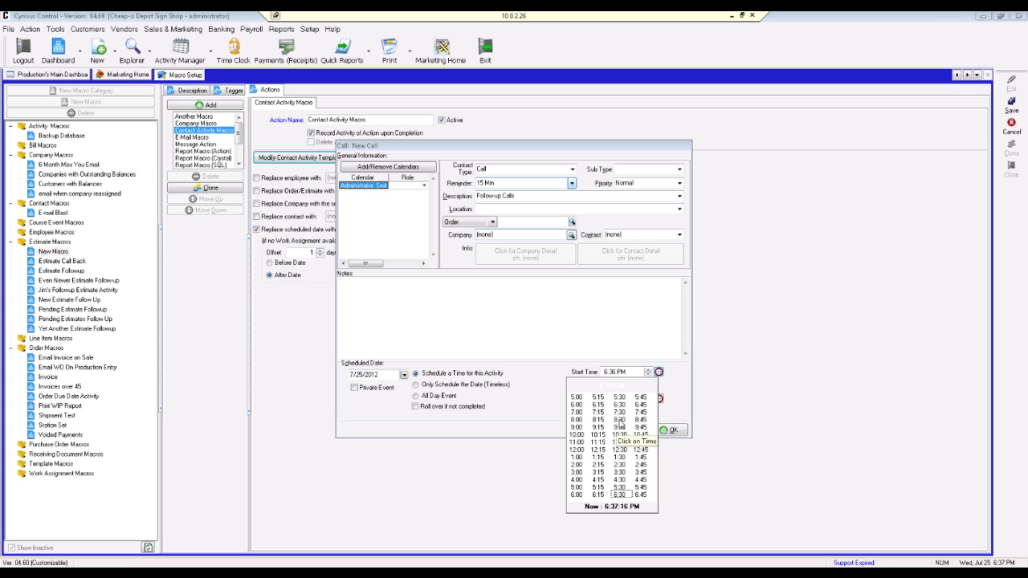
click(620, 421)
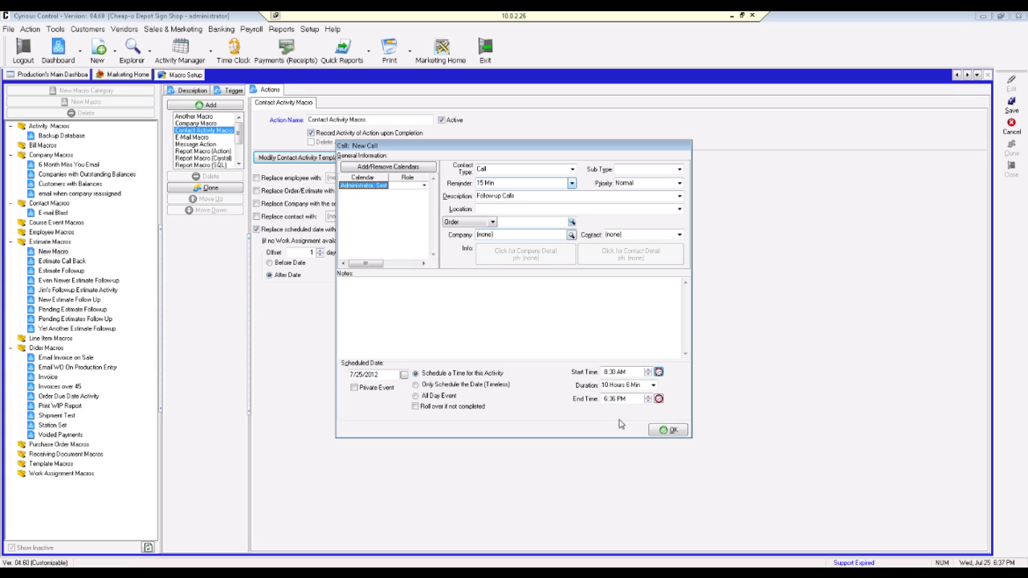
click(653, 387)
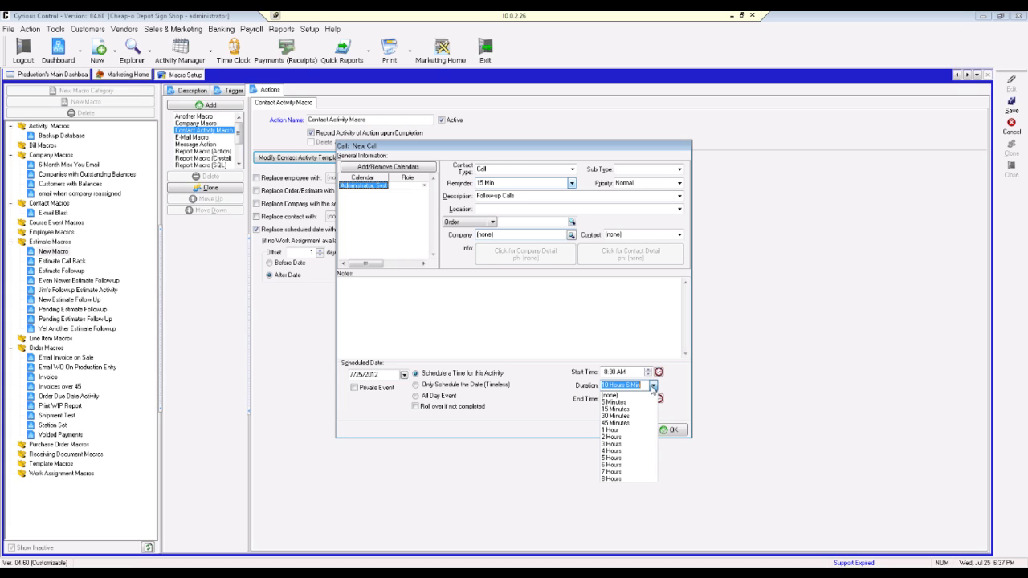
click(622, 417)
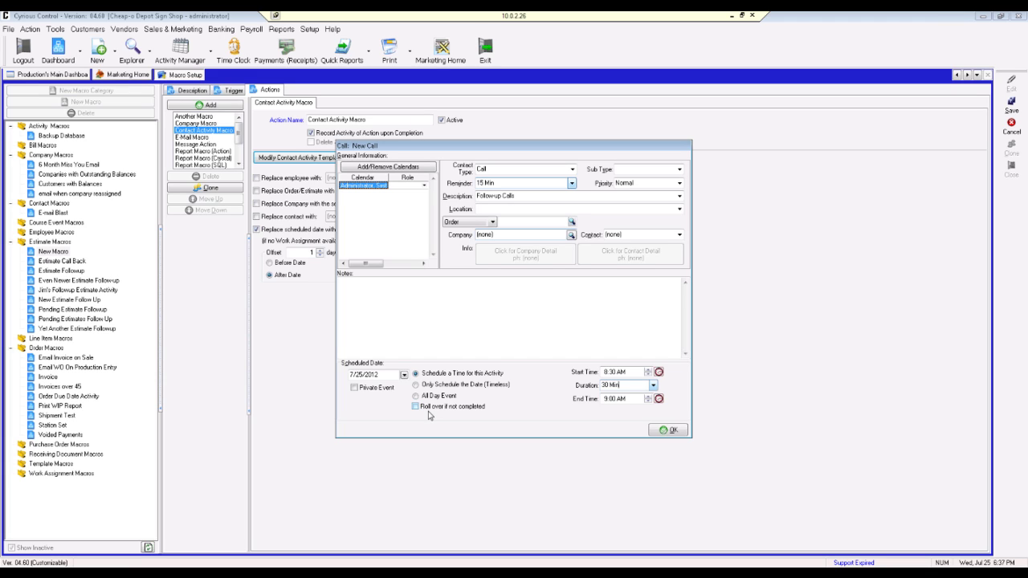
click(428, 408)
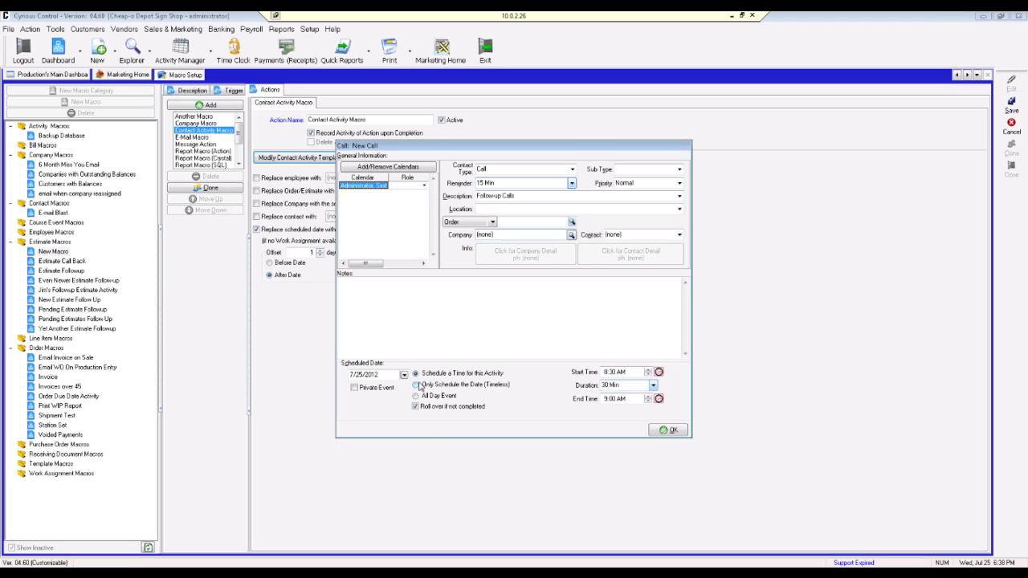
Step: Make the Followup Calls template schedule only the date (timeless), then confirm it
click(417, 385)
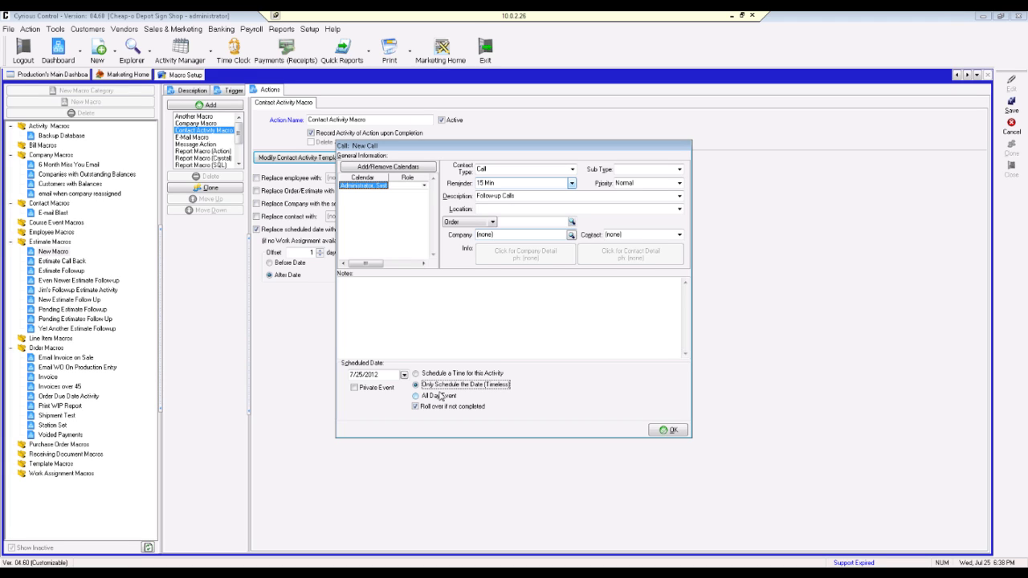
click(672, 432)
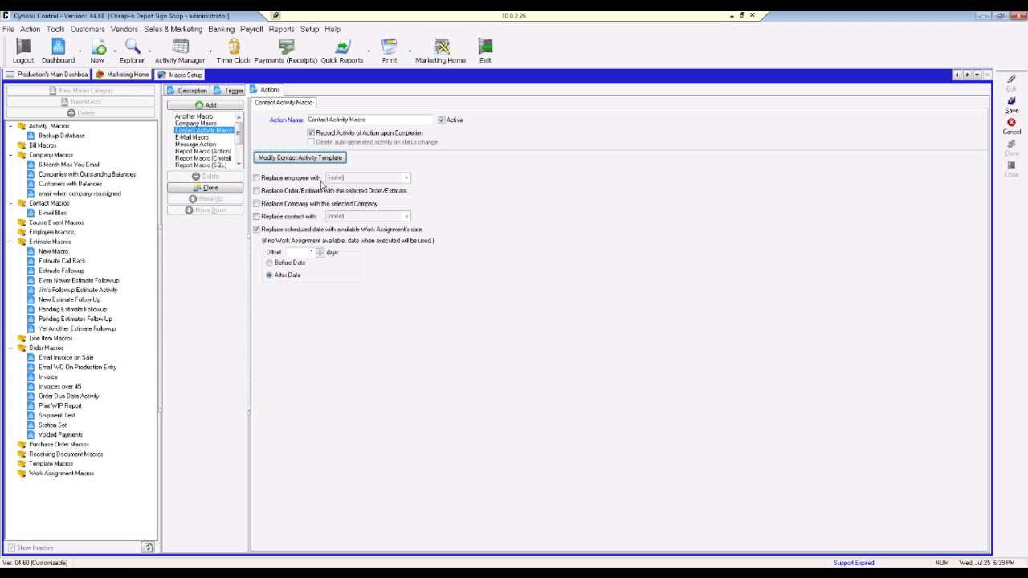
Step: Replace the assigned employee with the Primary Salesperson
click(257, 178)
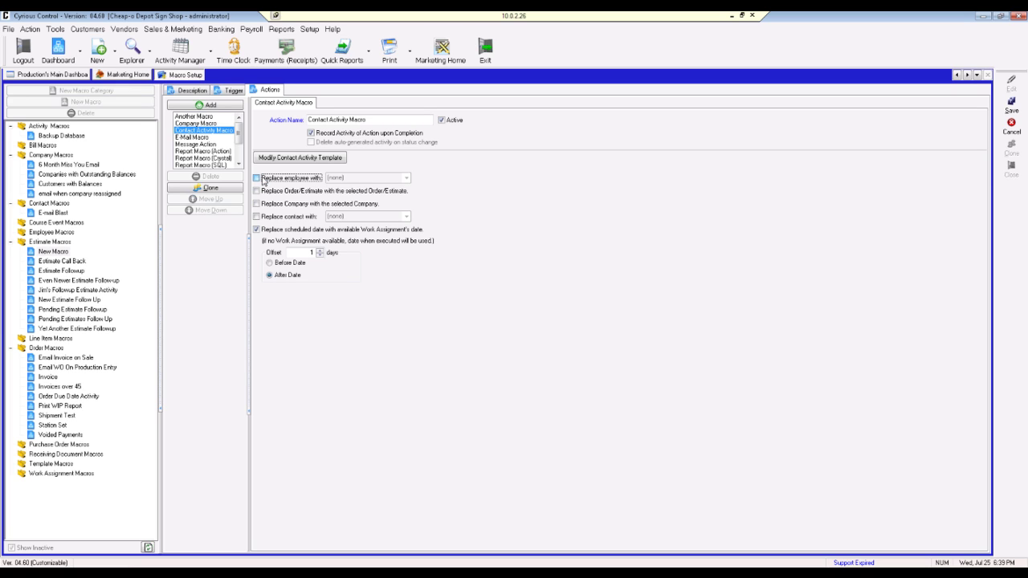
click(257, 179)
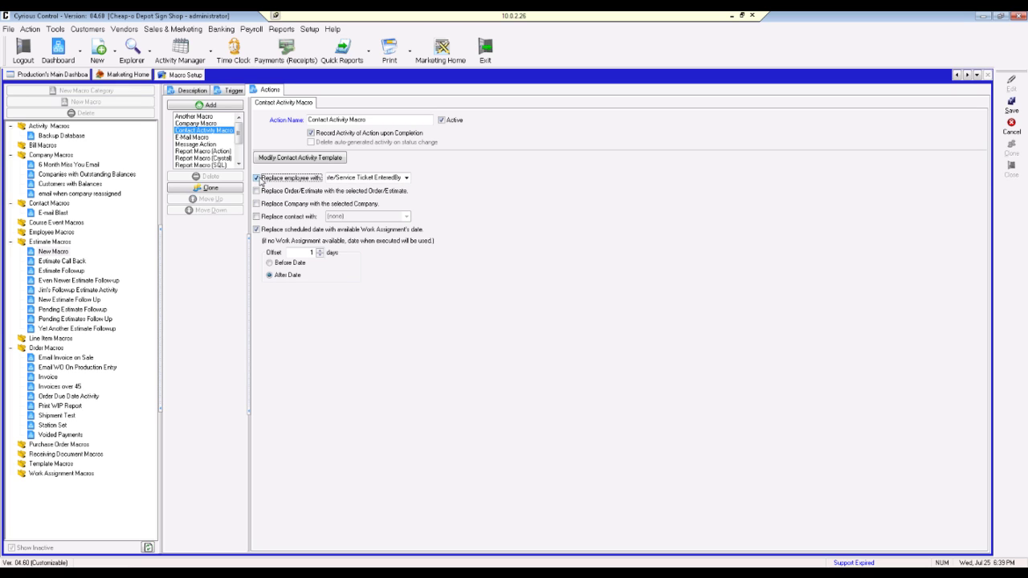
click(406, 178)
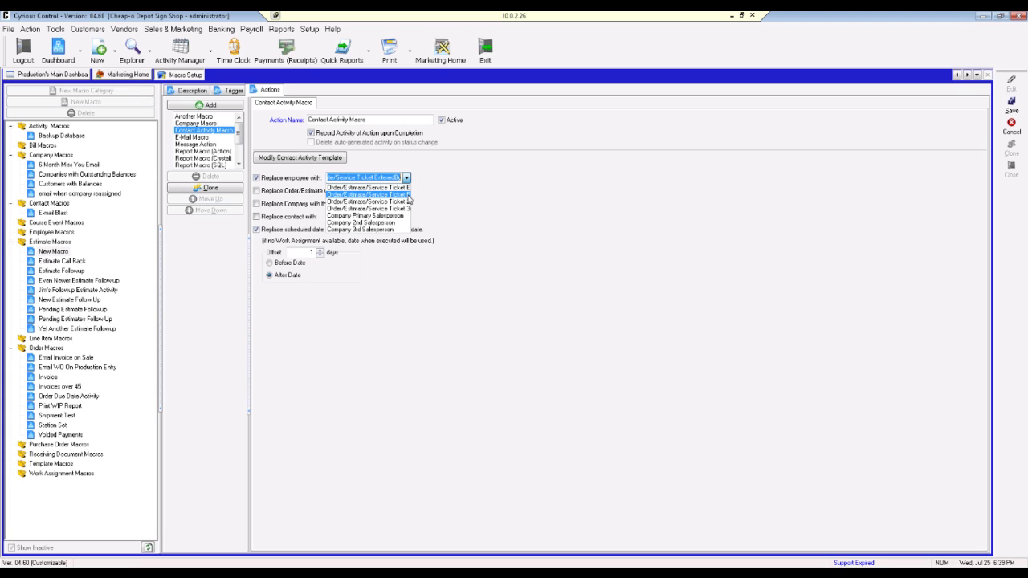
click(408, 201)
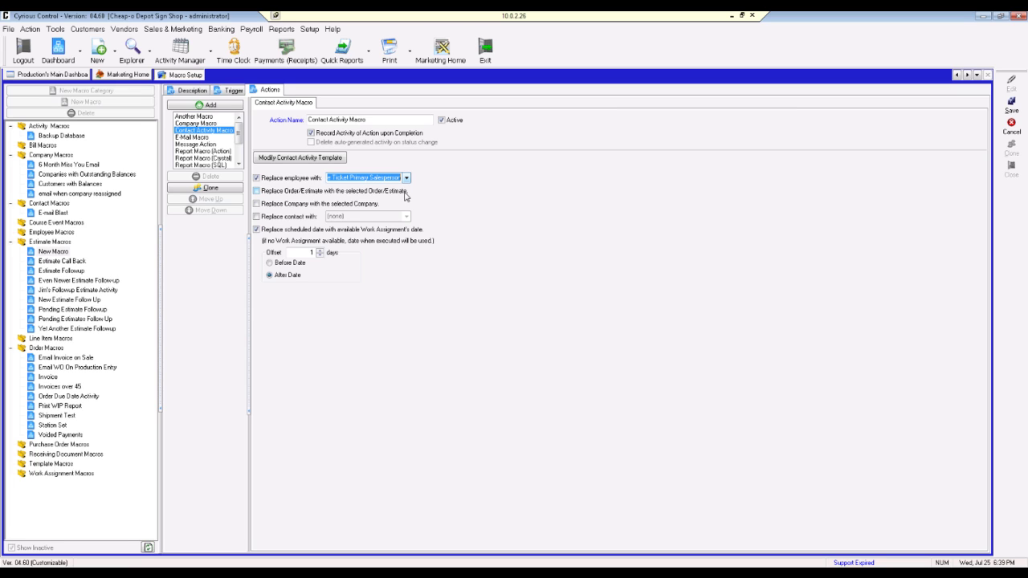
Step: Replace the order/estimate and company, and the contact with Order/Estimate/Service Ticket Contact
click(258, 192)
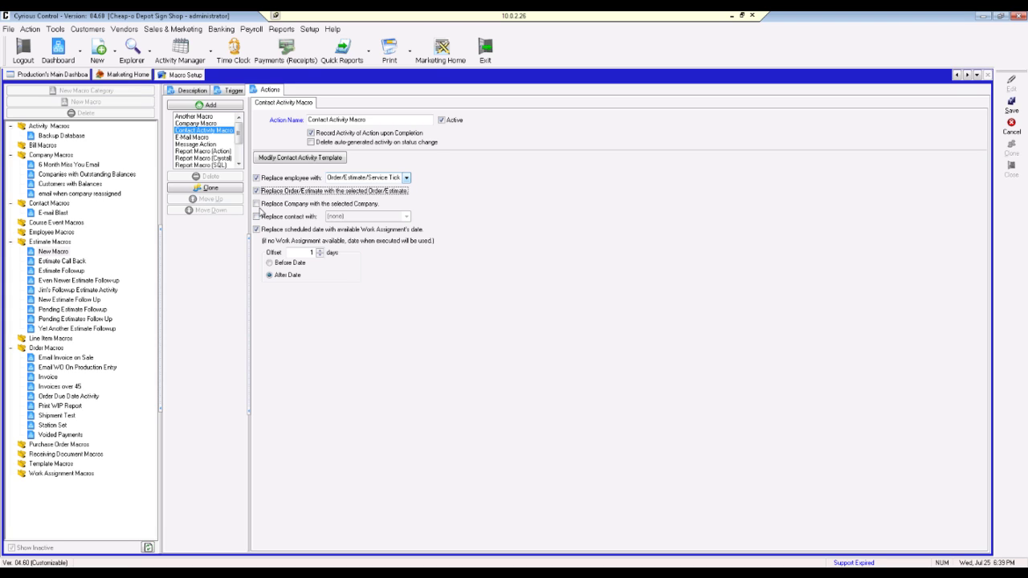
click(256, 204)
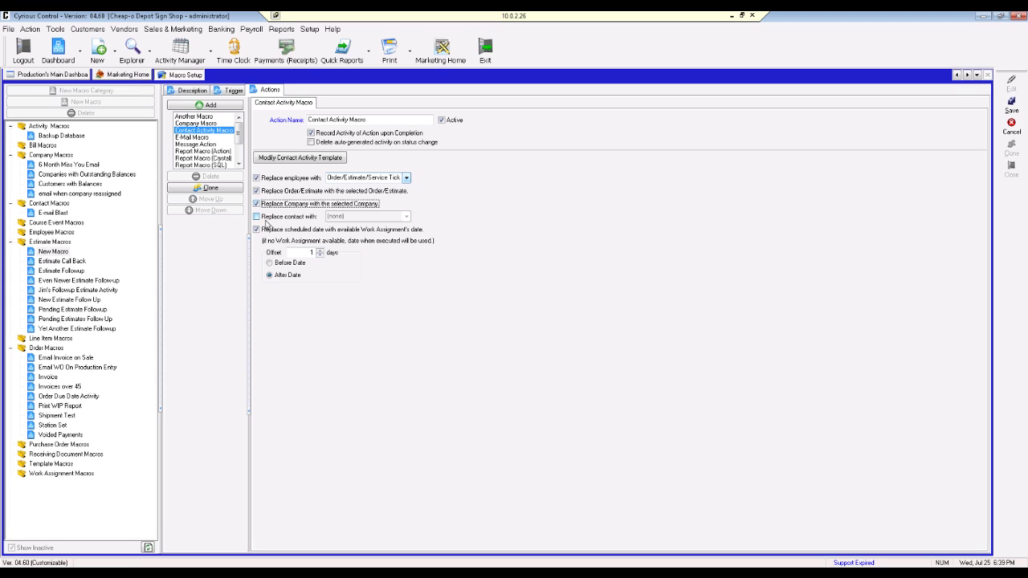
click(262, 221)
click(257, 217)
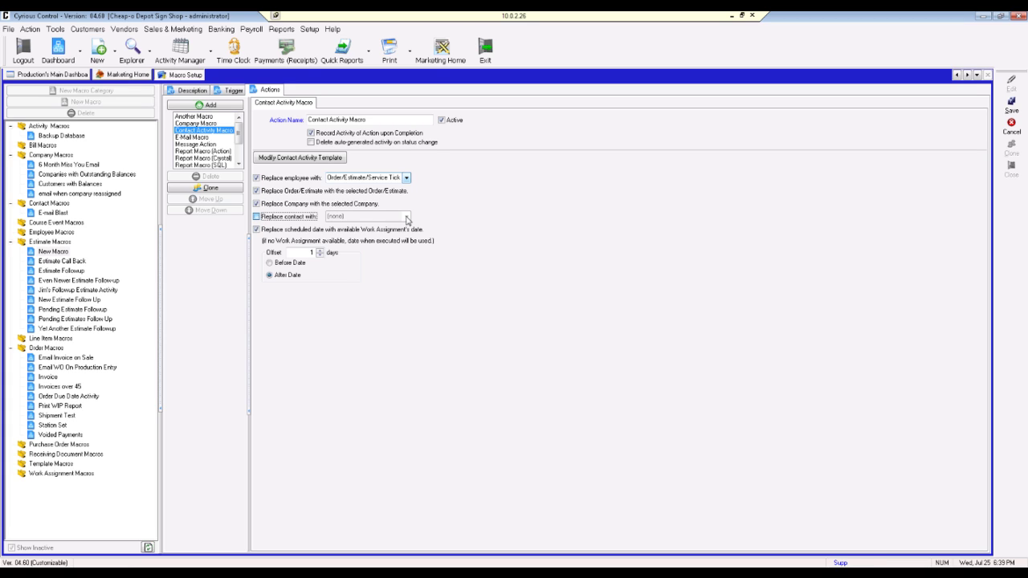
click(407, 217)
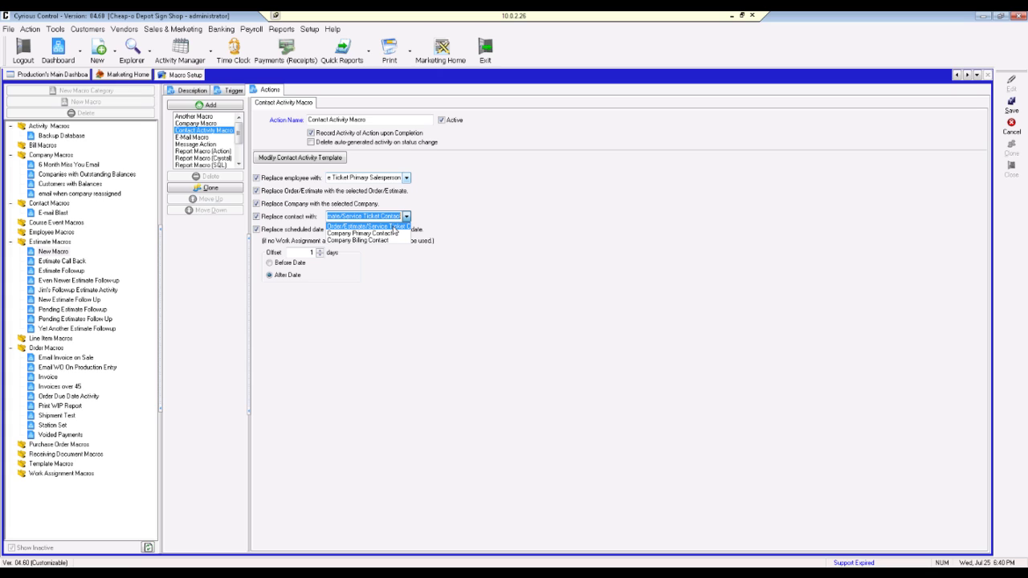
click(394, 227)
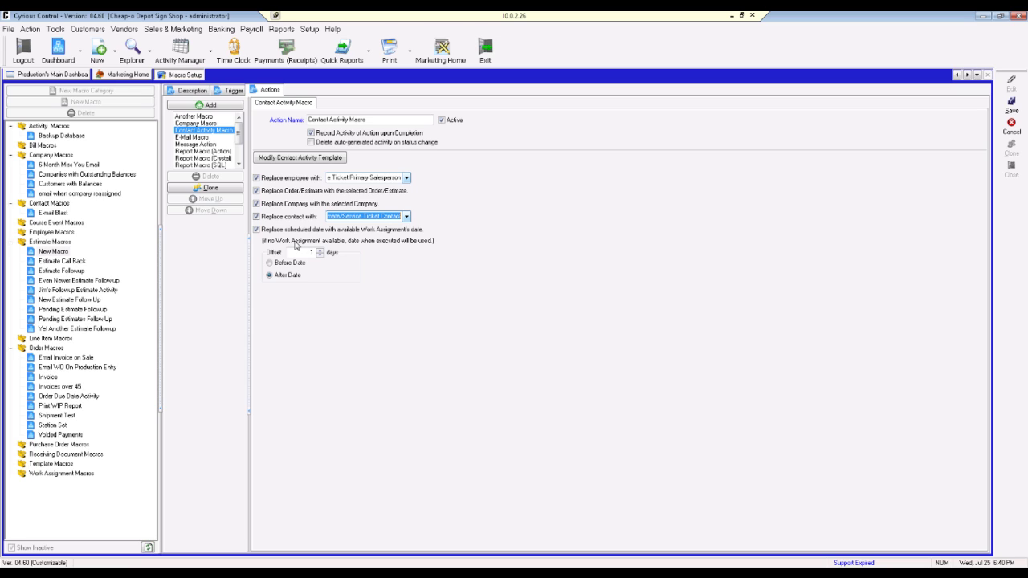
Step: Set the scheduled-date offset to 2 days and save the Contact Activity Macro
click(309, 253)
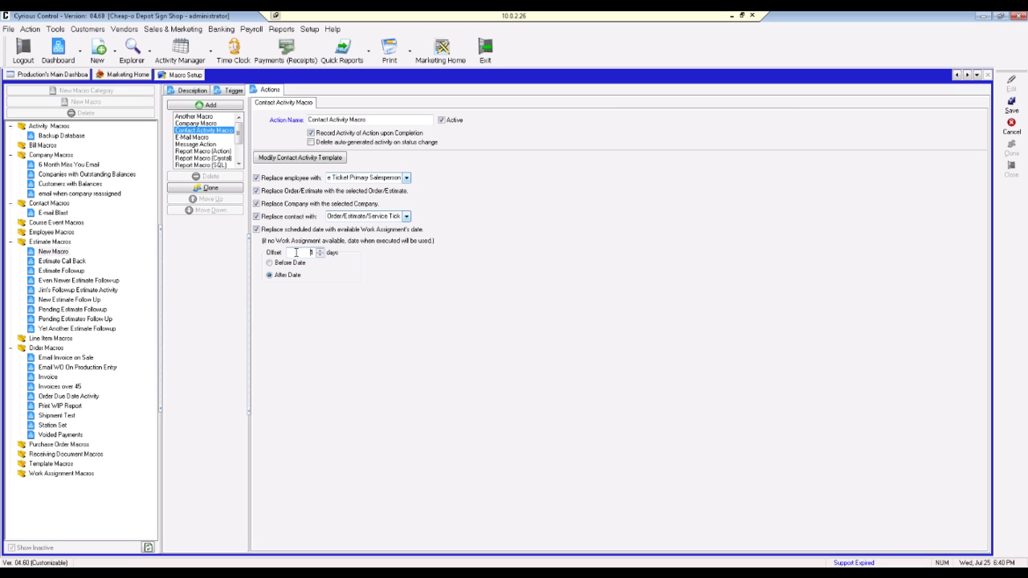
text(2)
click(1011, 107)
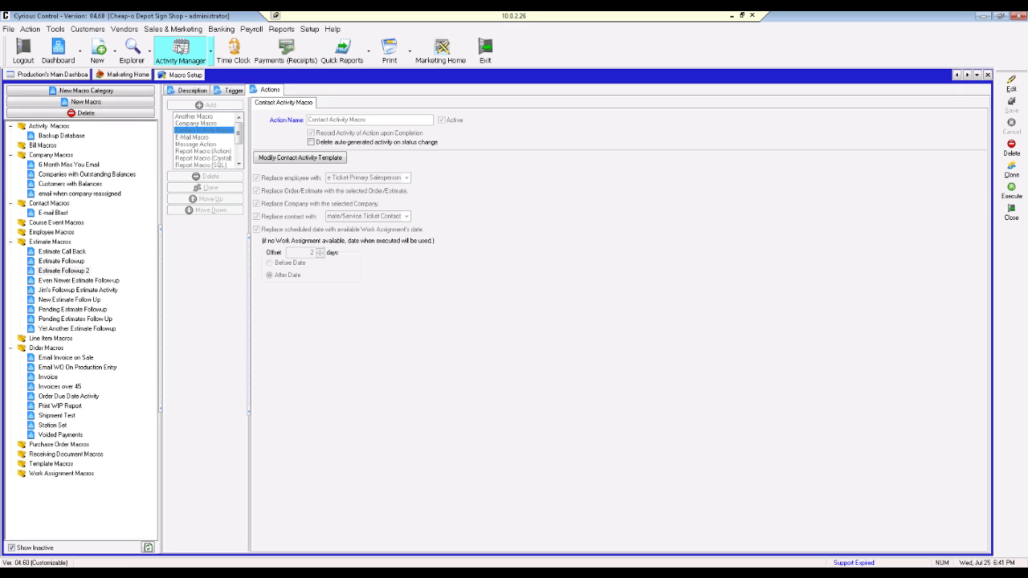
Step: Switch the Activity Manager to My Calendar and open the July 25 Contact Activity
click(179, 50)
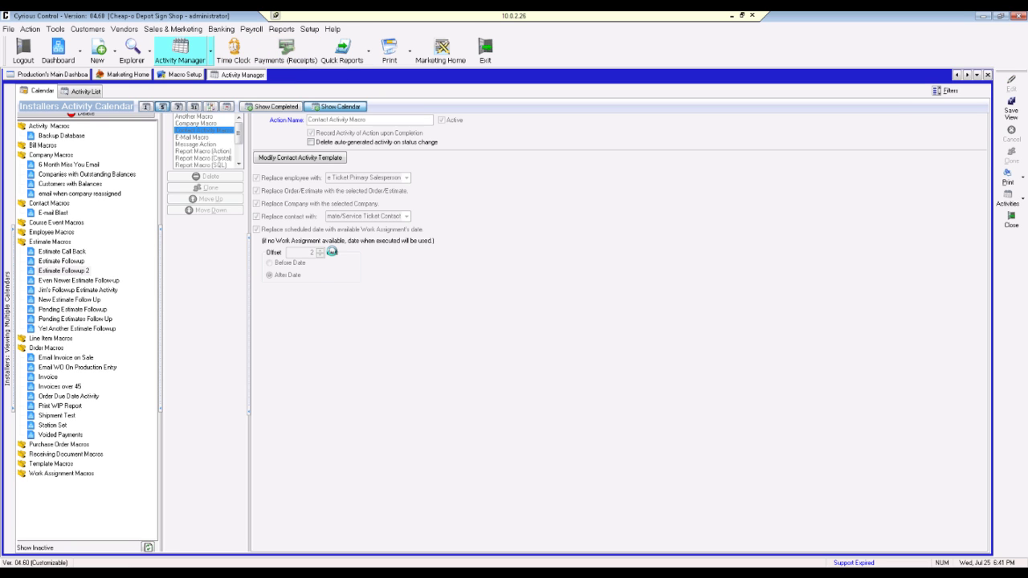
click(211, 55)
click(240, 89)
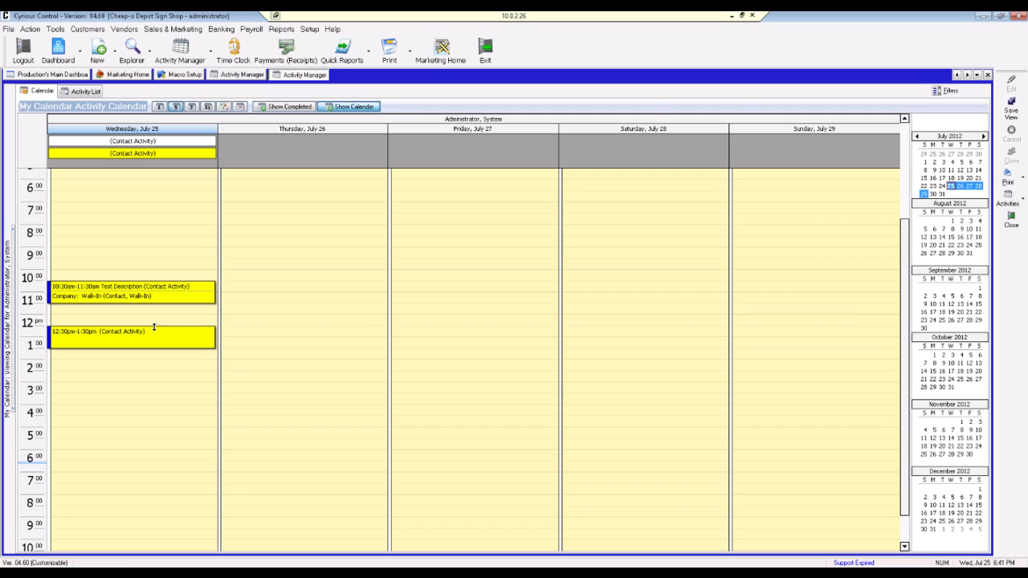
double_click(143, 158)
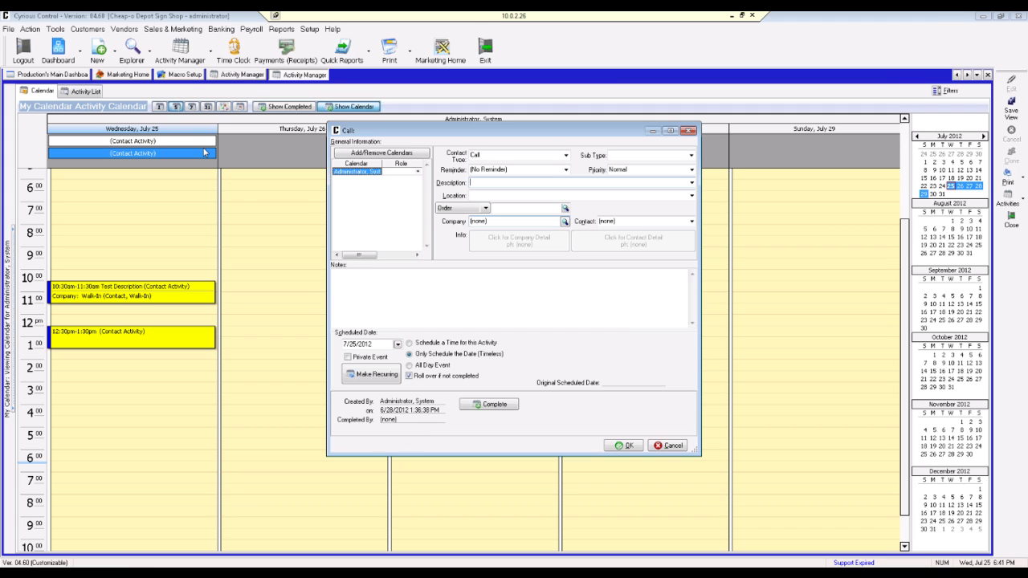
Step: Cancel the Call activity and confirm discarding it without saving
click(661, 446)
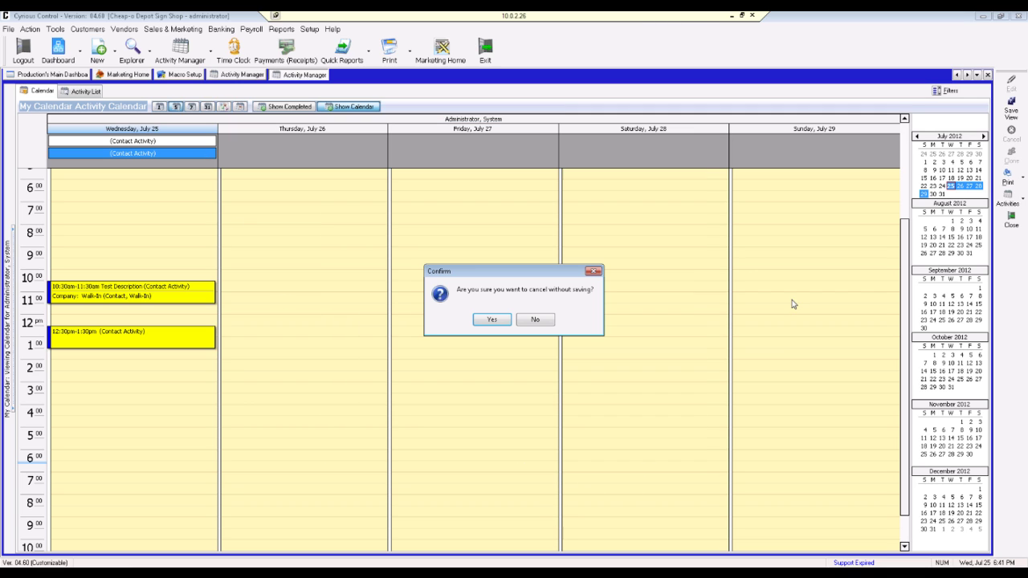
click(493, 319)
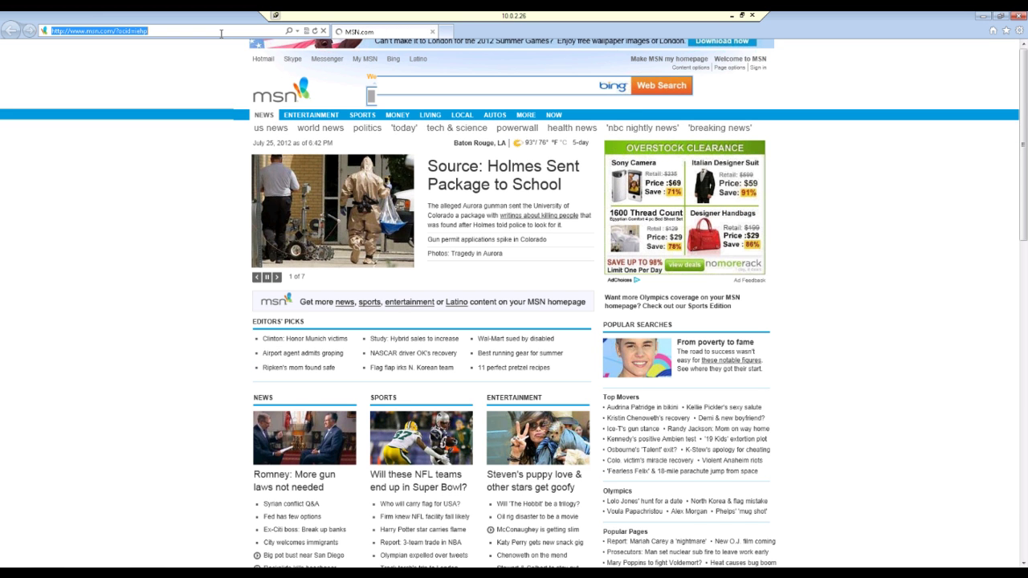
click(221, 32)
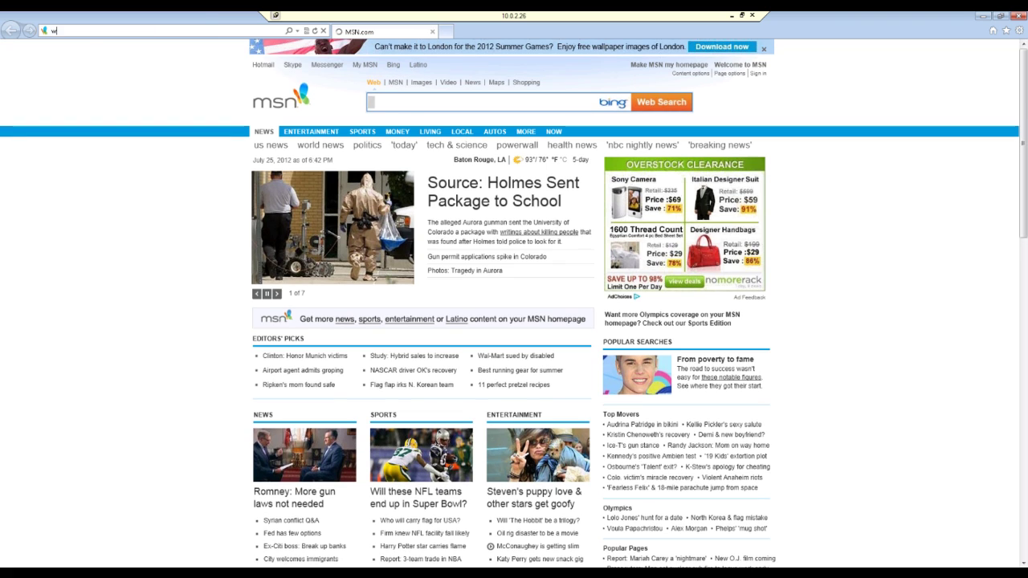
text(www)
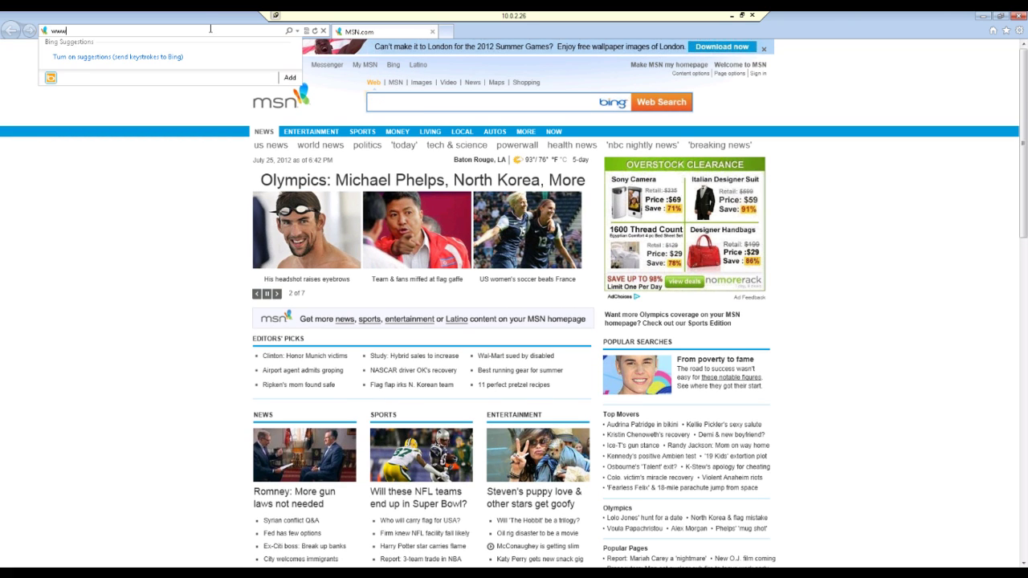
text(.controlwiki.com)
key(Return)
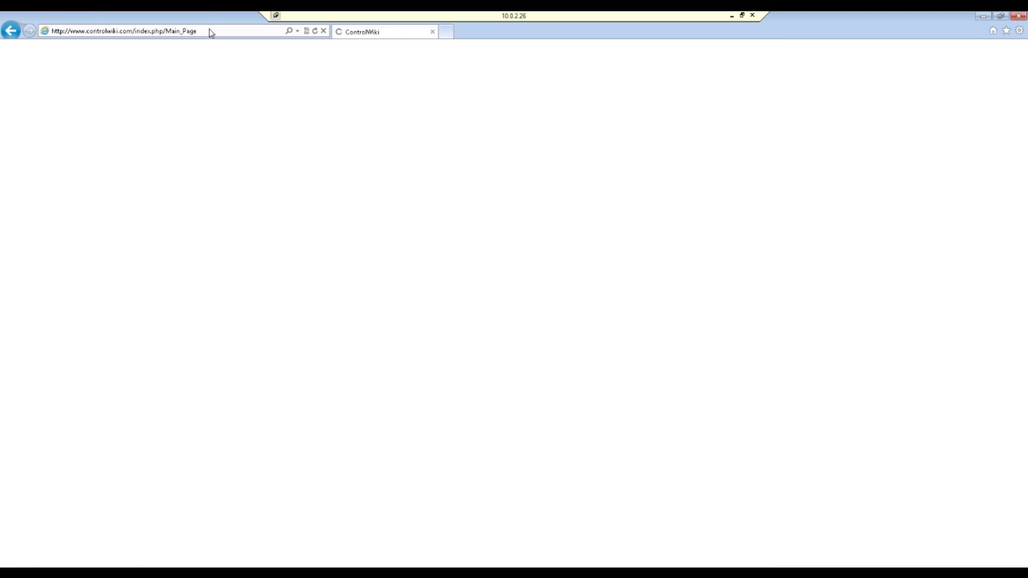
text(www.c)
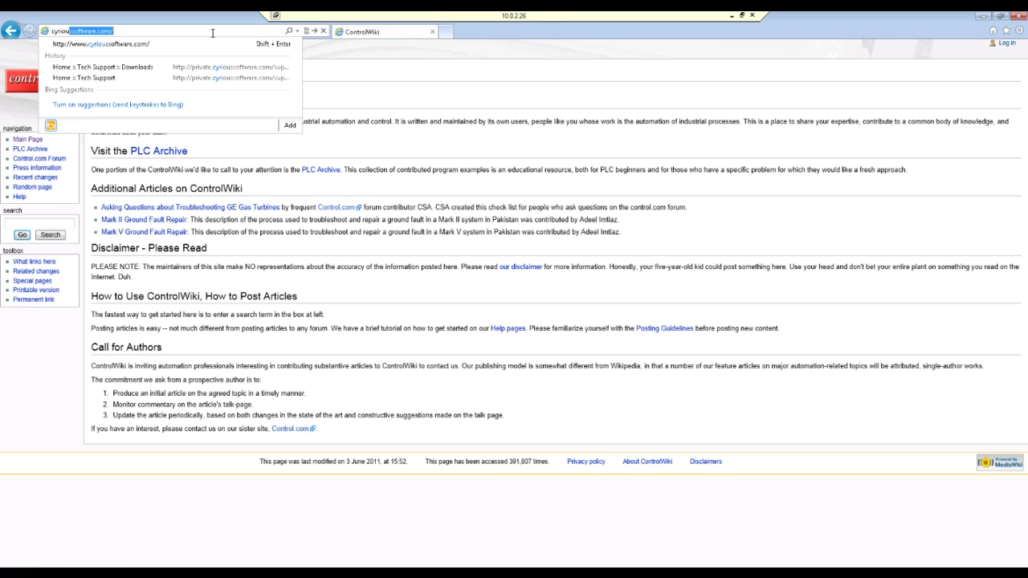
key(Return)
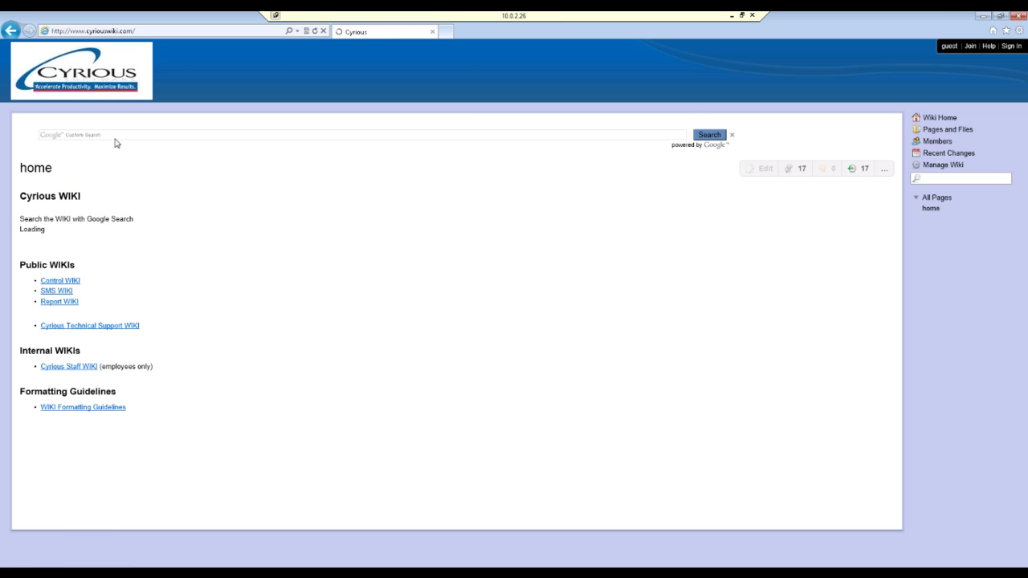
Step: Search the wiki for 'macro'
click(115, 135)
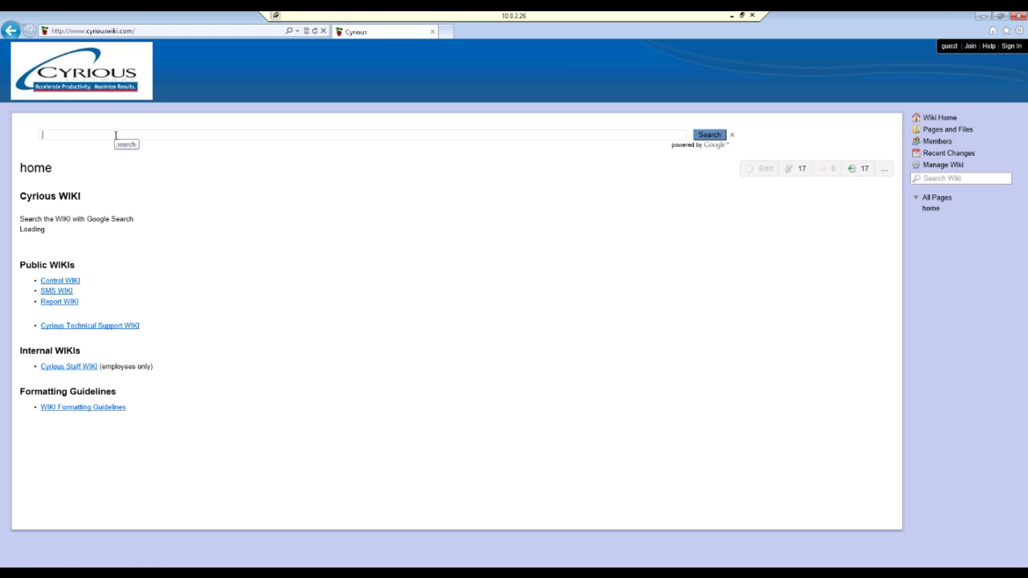
text(macro)
key(Return)
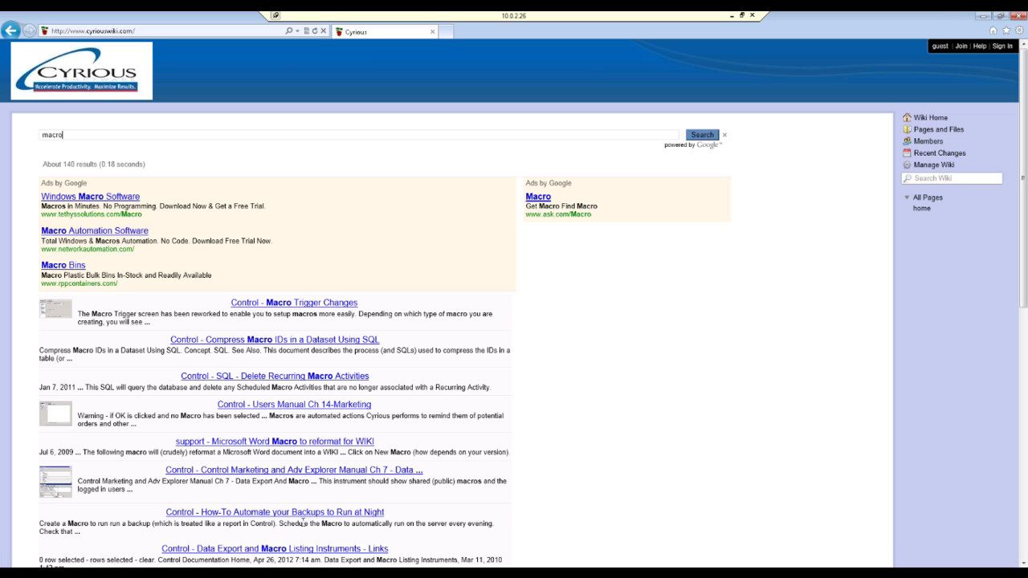
Step: Open the How-To Email Account Statements article from the second results page
scroll(302, 522, down, 1)
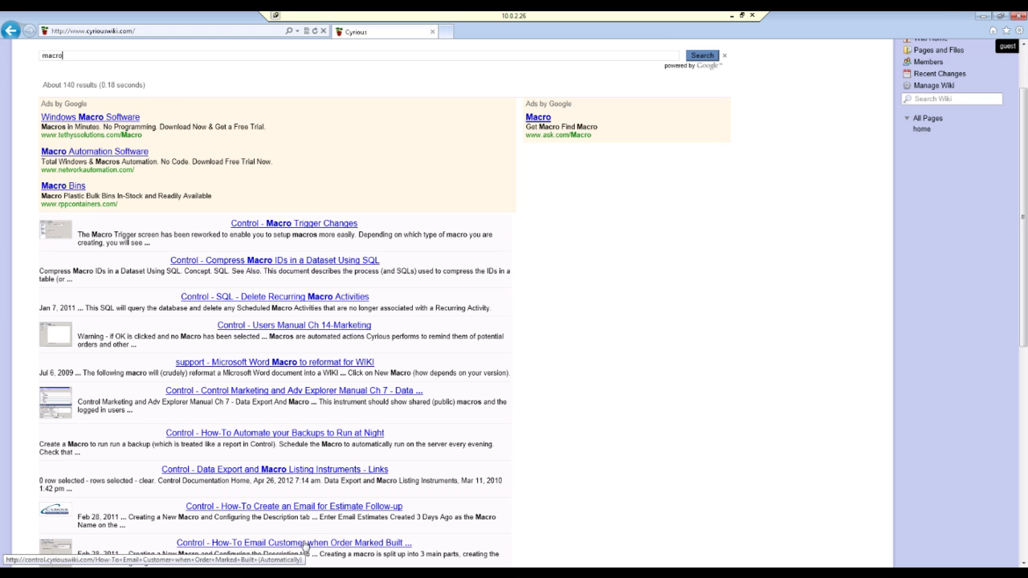
scroll(305, 546, down, 1)
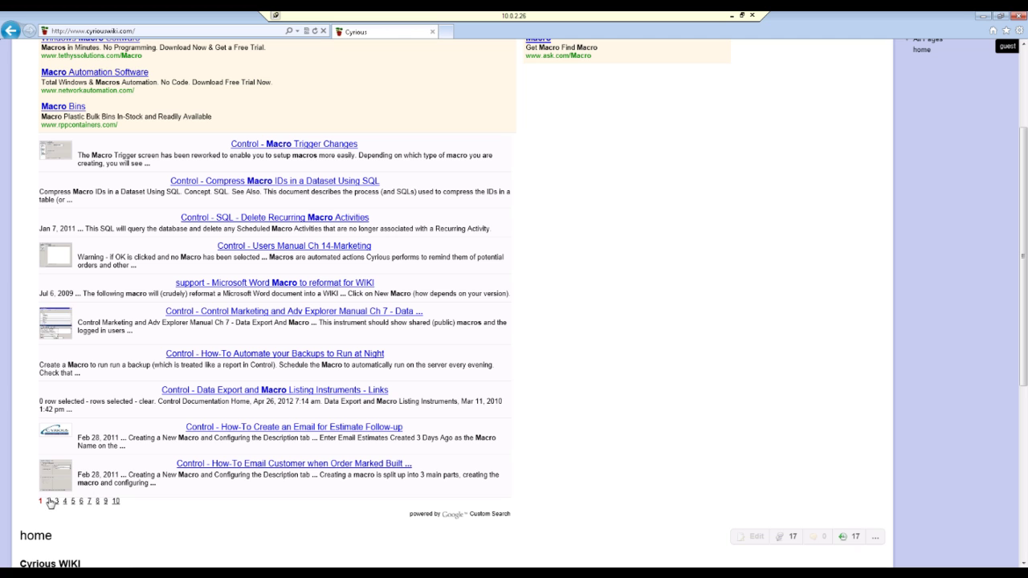
click(48, 501)
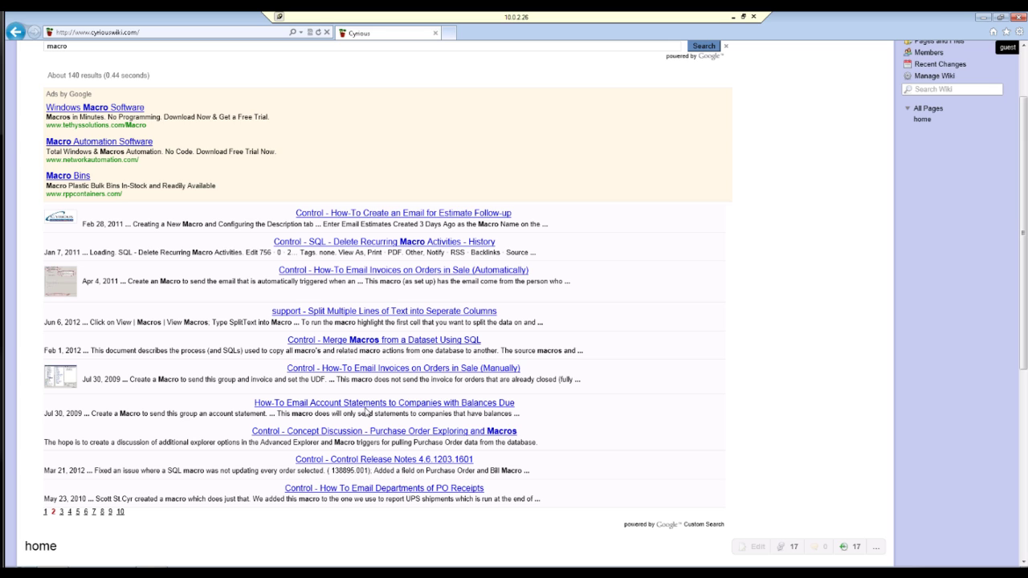
click(370, 406)
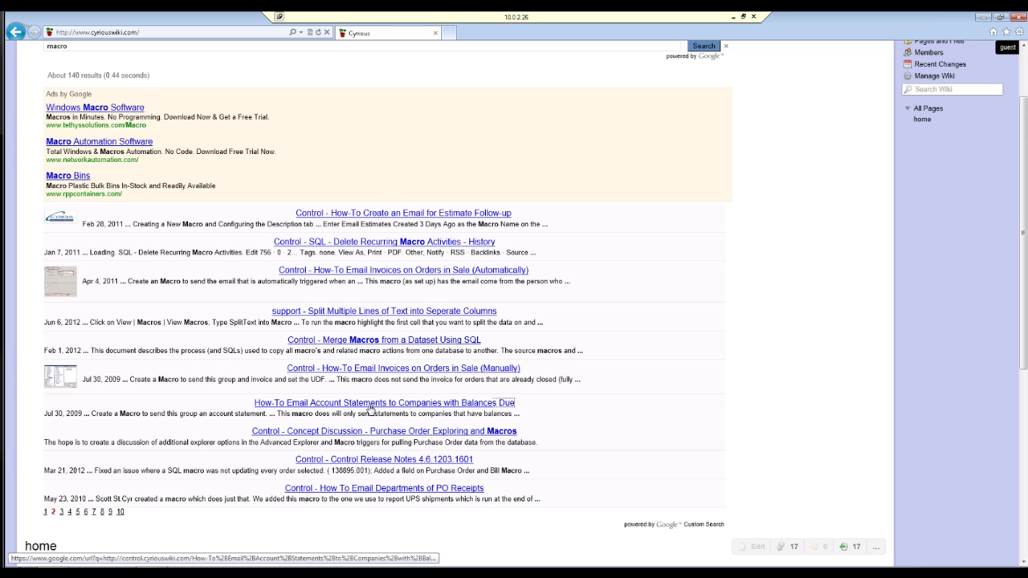